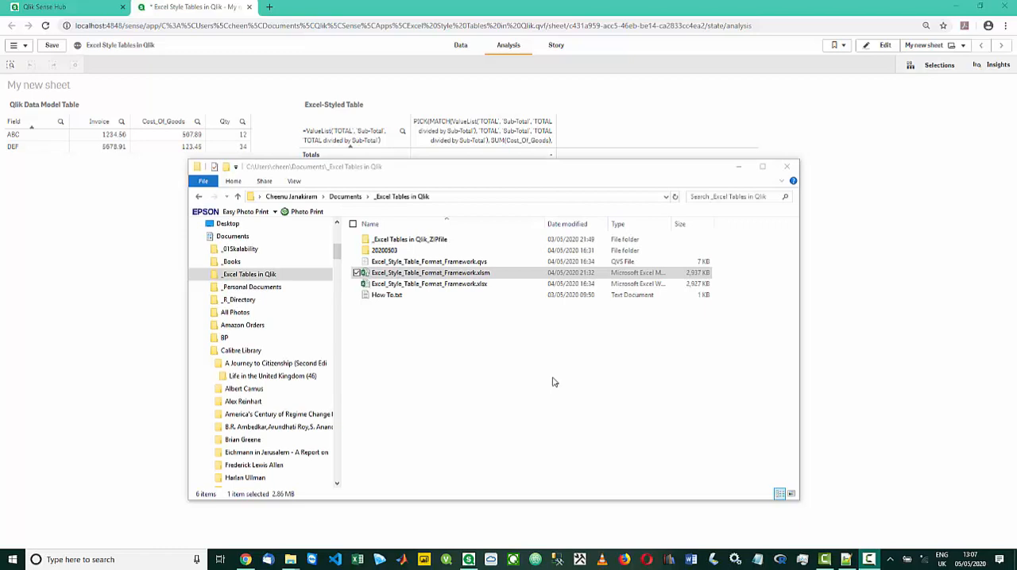
Review the xlsm, xlsx and qvs files named Excel_Style_Table_Format_Framework in the _Excel Tables in Qlik folder, and switch to Visual Studio Code
left_click(423, 276)
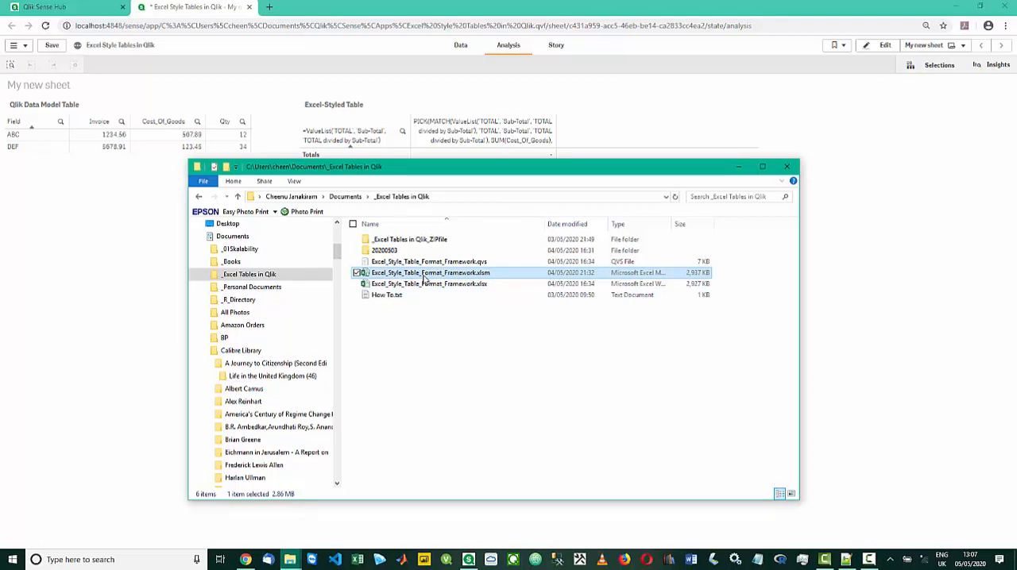
left_click(426, 286)
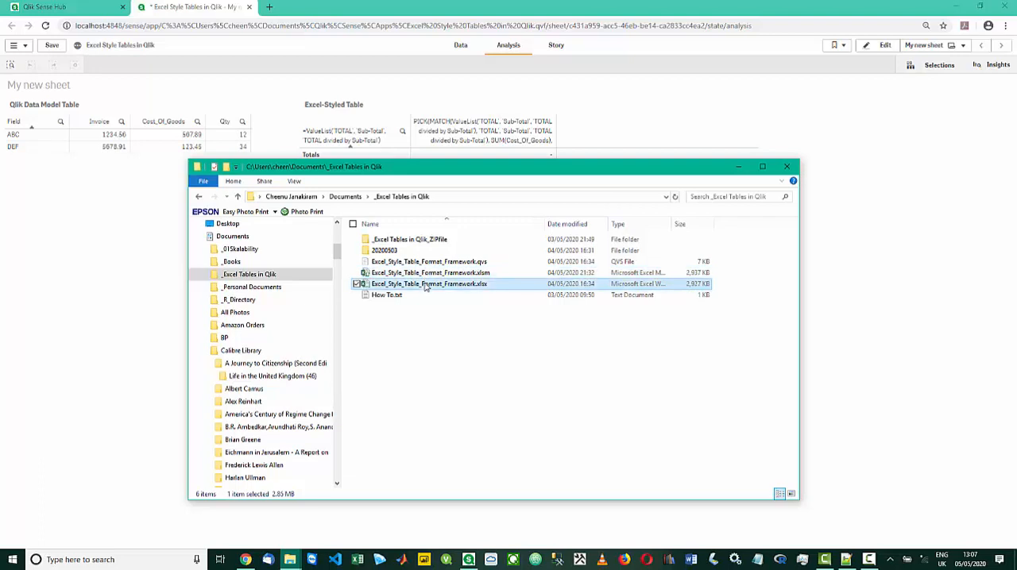
left_click(421, 275)
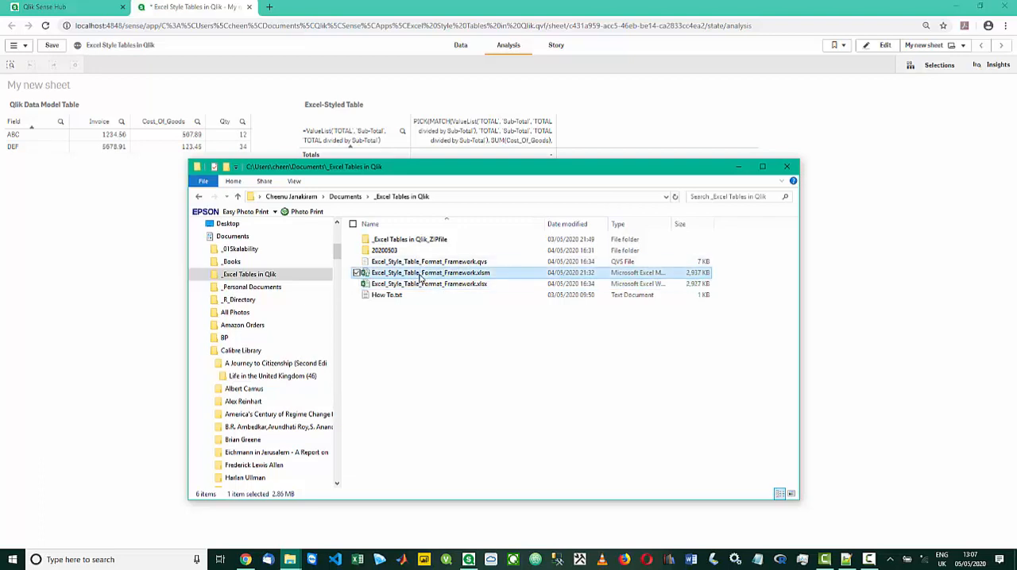
left_click(423, 288)
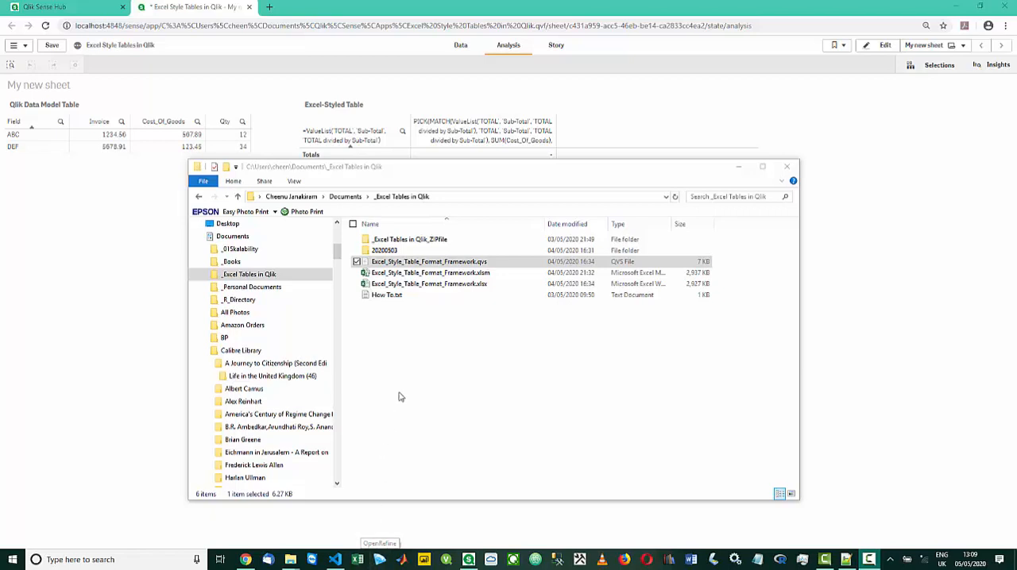
left_click(417, 263)
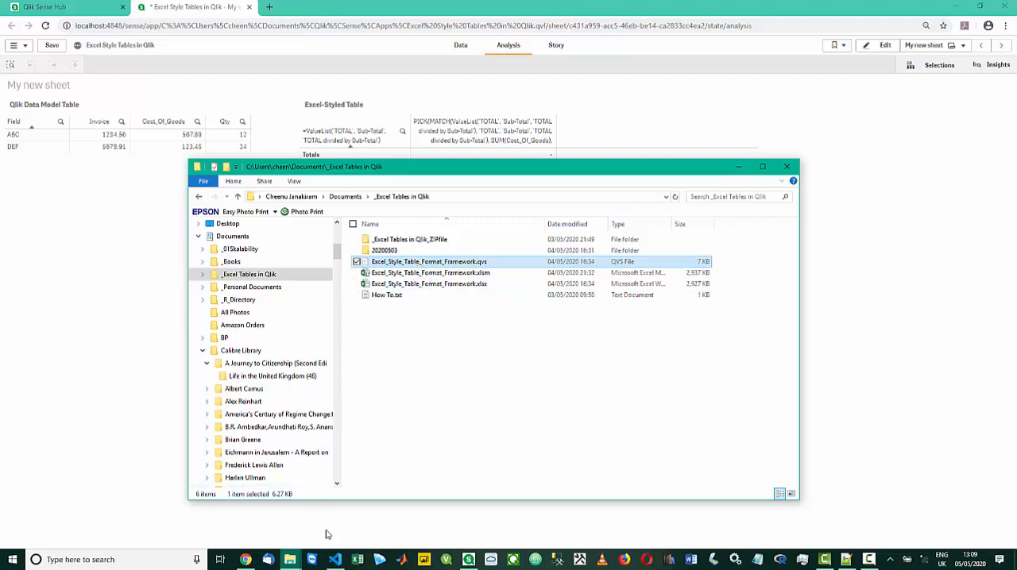
left_click(335, 559)
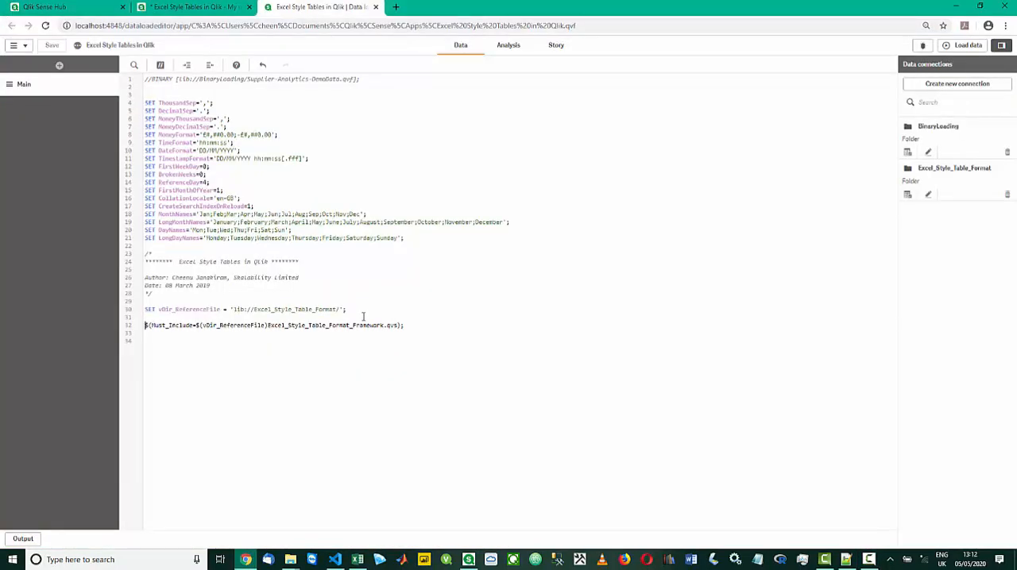
Review the vDir_ReferenceFile and Must_Include lines of the Qlik load script, load the app's data and dismiss the load progress
left_click(363, 317)
key("shift+Left")
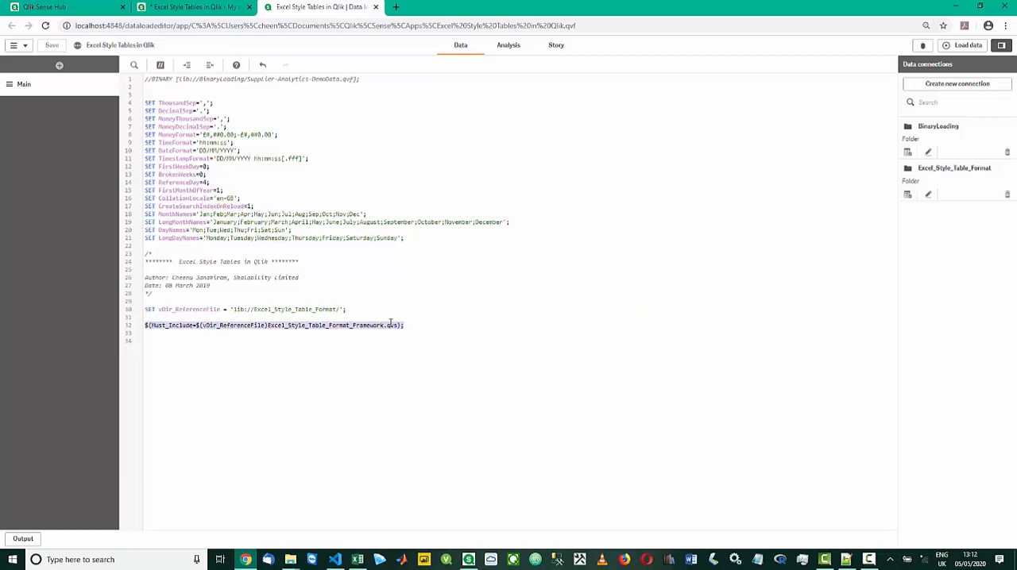
left_click(161, 309)
left_click_drag(162, 309, 267, 325)
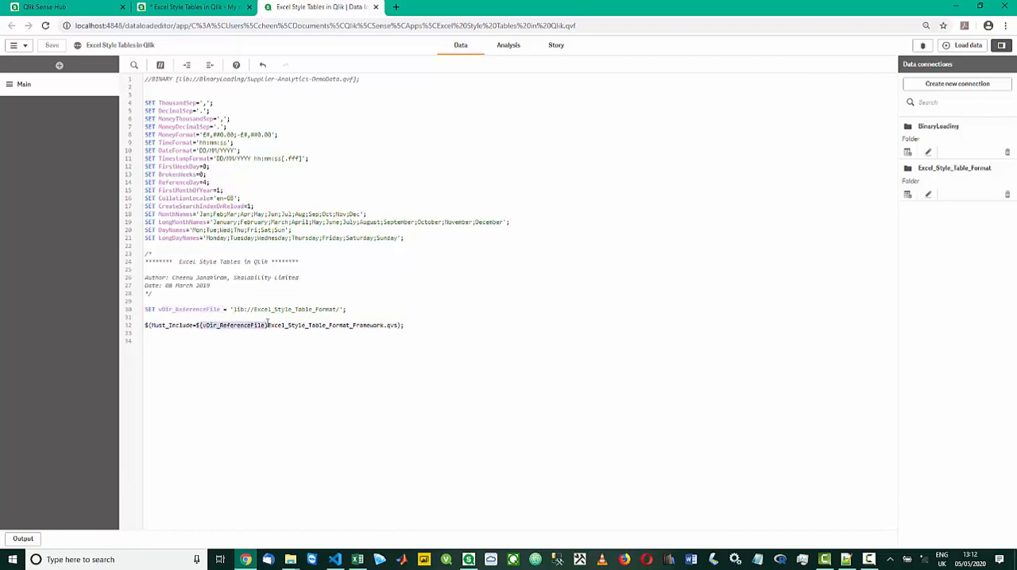
left_click(347, 309)
left_click(954, 47)
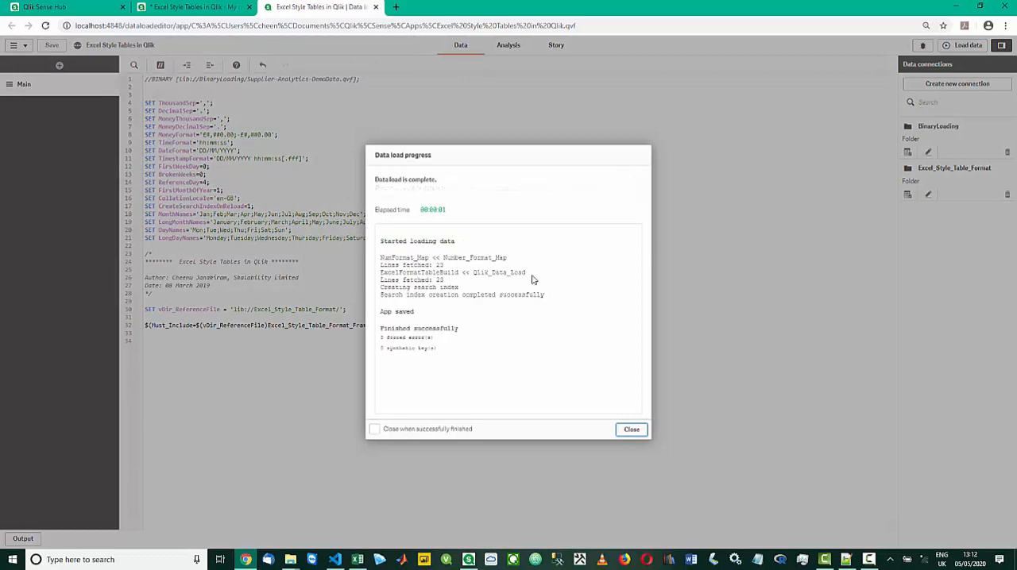
left_click(633, 430)
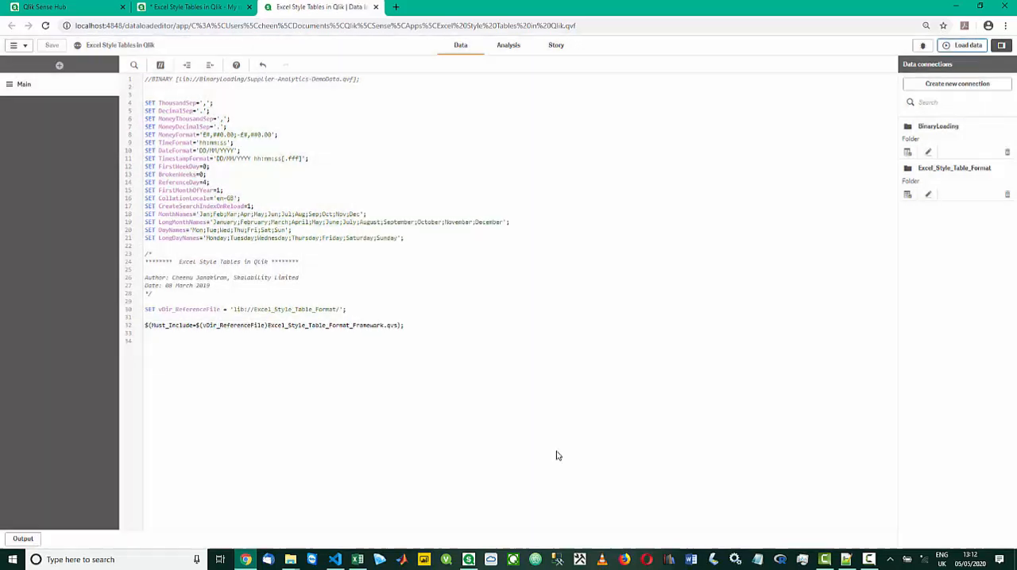
Switch to Visual Studio Code and examine how the framework qvs script sets vExcelFileExtension for xlsm or xlsx sources
mouse_move(335, 562)
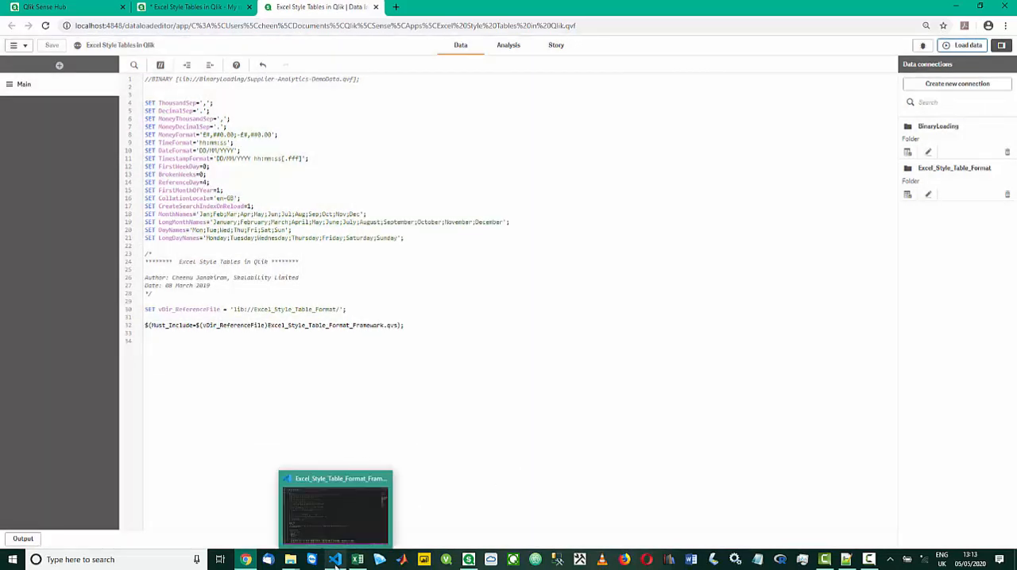
left_click(336, 508)
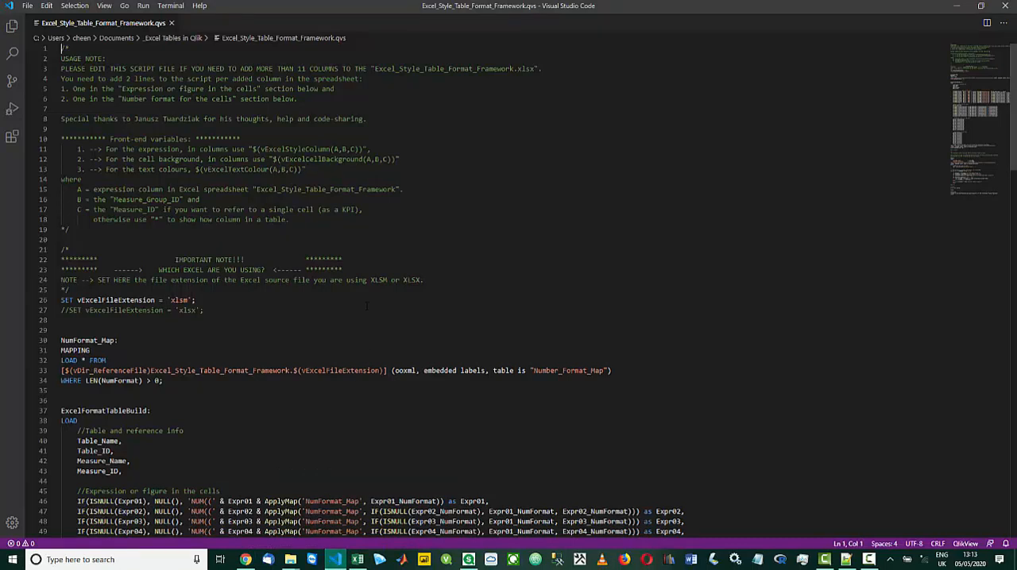
double_click(188, 300)
double_click(184, 310)
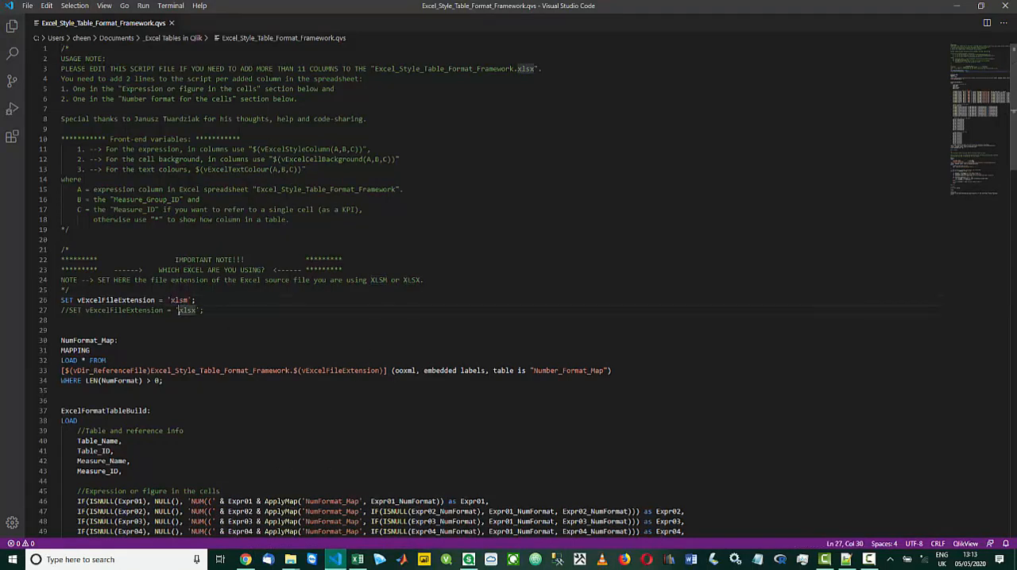
key("shift+Left")
key("shift+Right")
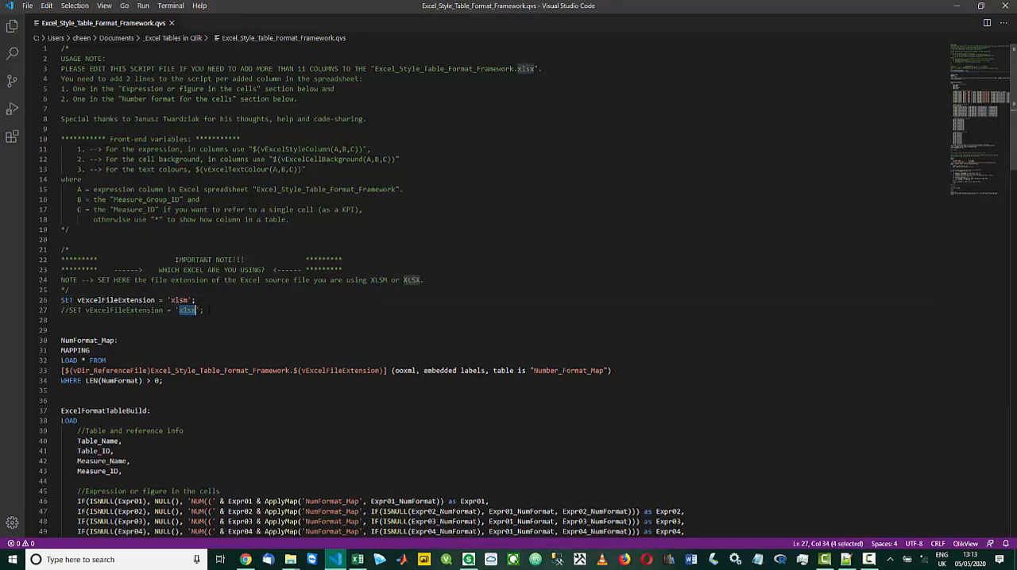
key("End")
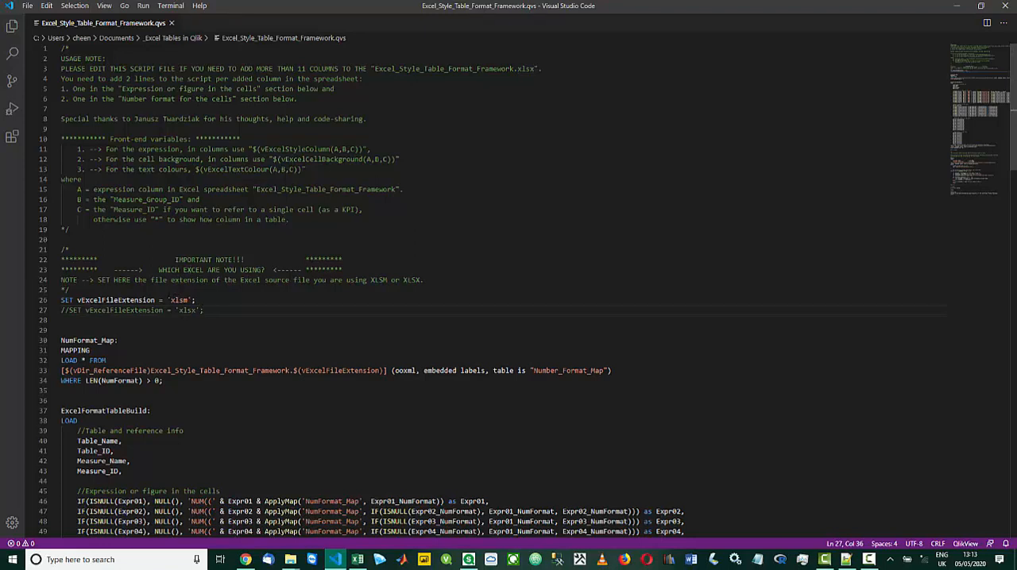
left_click_drag(167, 300, 199, 310)
left_click_drag(159, 271, 265, 270)
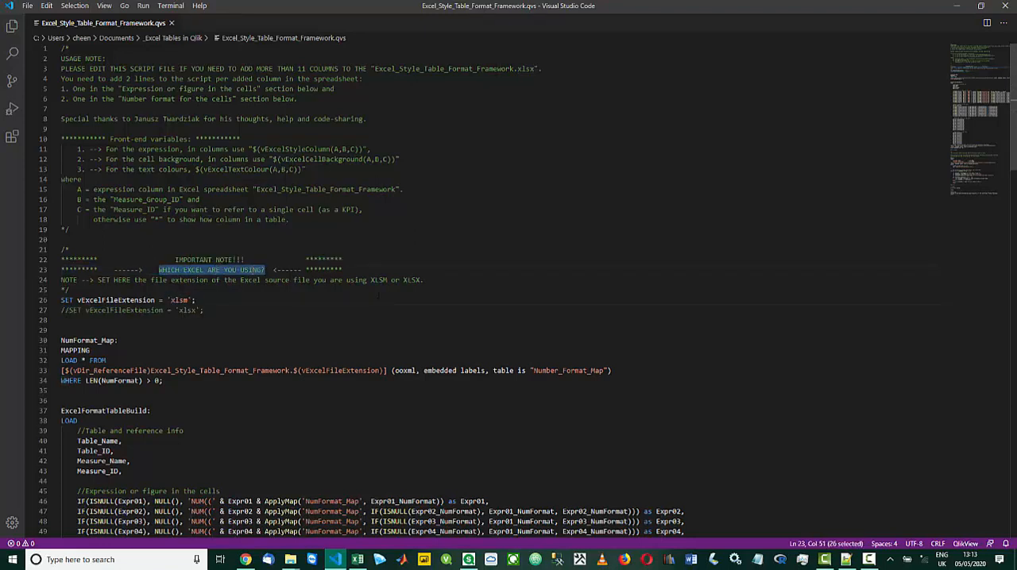
Switch to Excel and inspect the Expr01_NumFormat and Expr01 entries on the ExcelTableFormat sheet
key("alt+Tab")
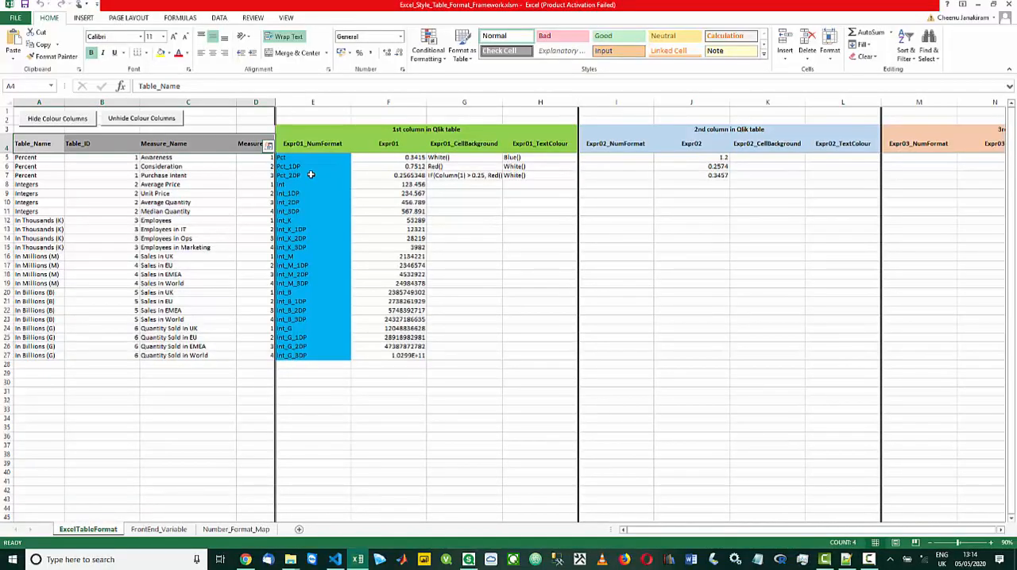
left_click(310, 175)
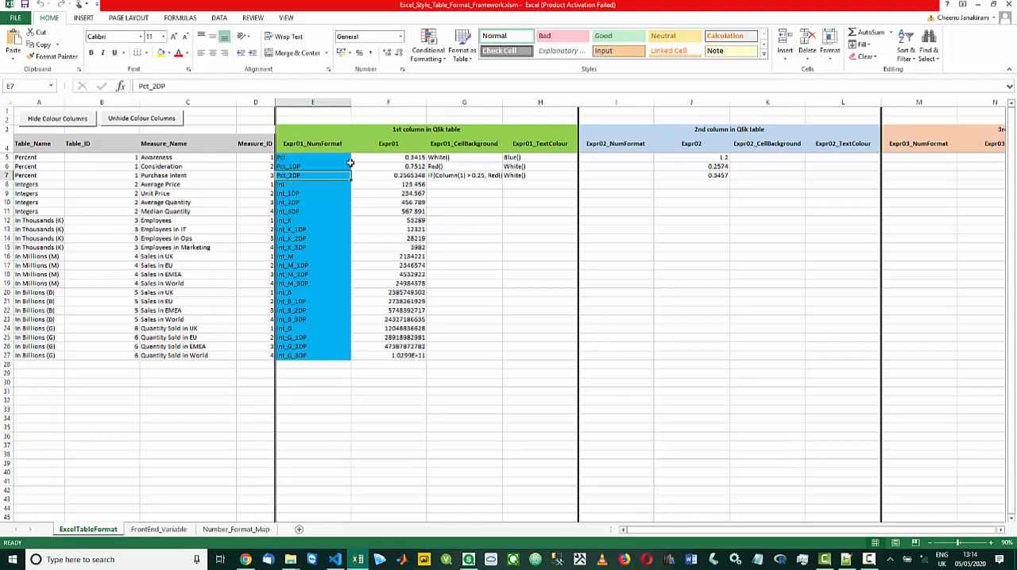
left_click(400, 157)
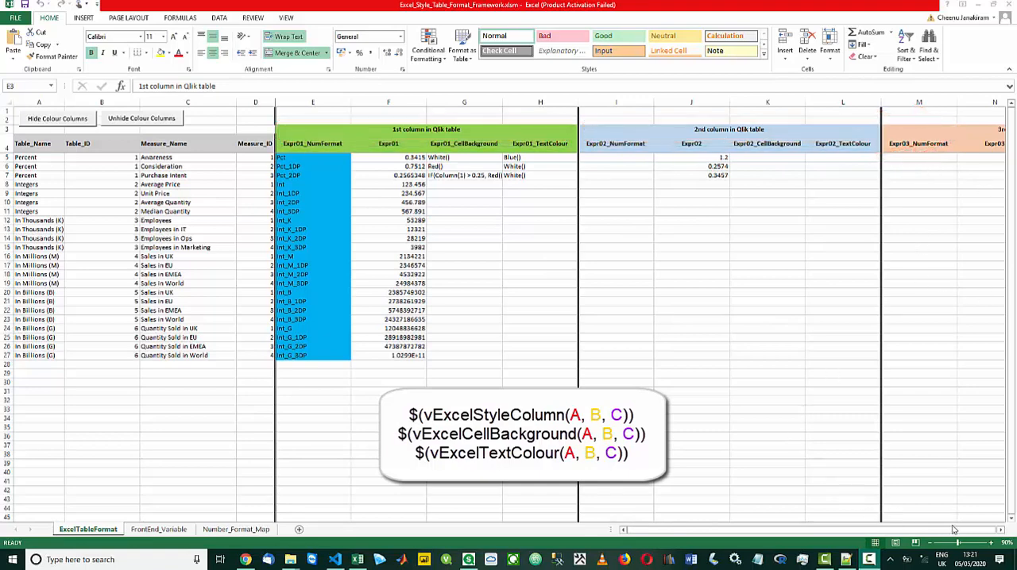
Look through the Qlik table column groups along row 23 of ExcelTableFormat, out to the 10th group and back to column A
left_click(766, 320)
key("Right")
key("Right")
key("Right")
key("Right")
key("Right")
key("Right")
key("Right")
key("Right")
key("Right")
key("Right")
key("Right")
key("Right")
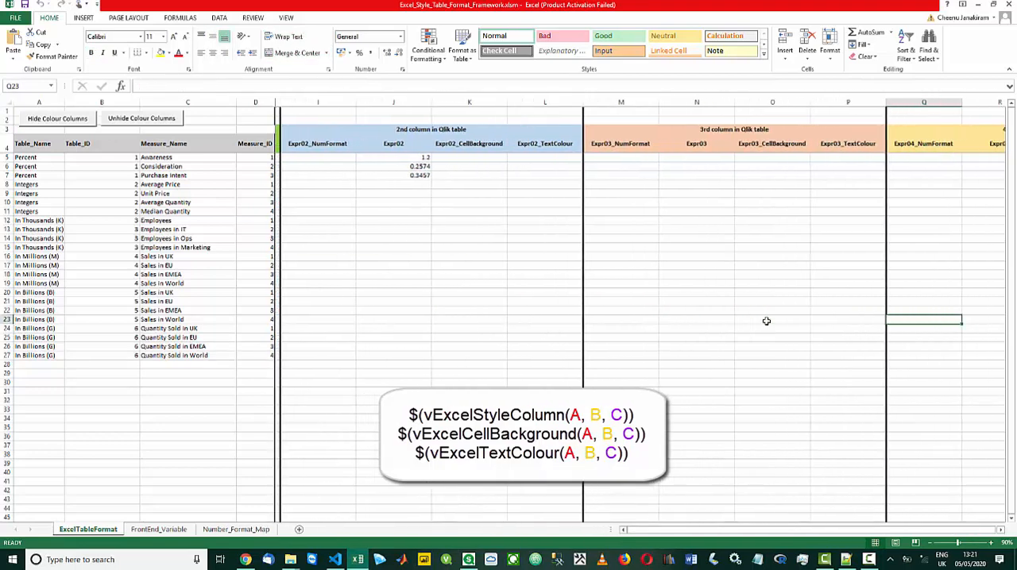
key("Right")
key("Right")
key("Right")
key("Right")
key("Right")
key("Right")
key("Right")
key("Right")
key("Right")
key("Right")
key("Right")
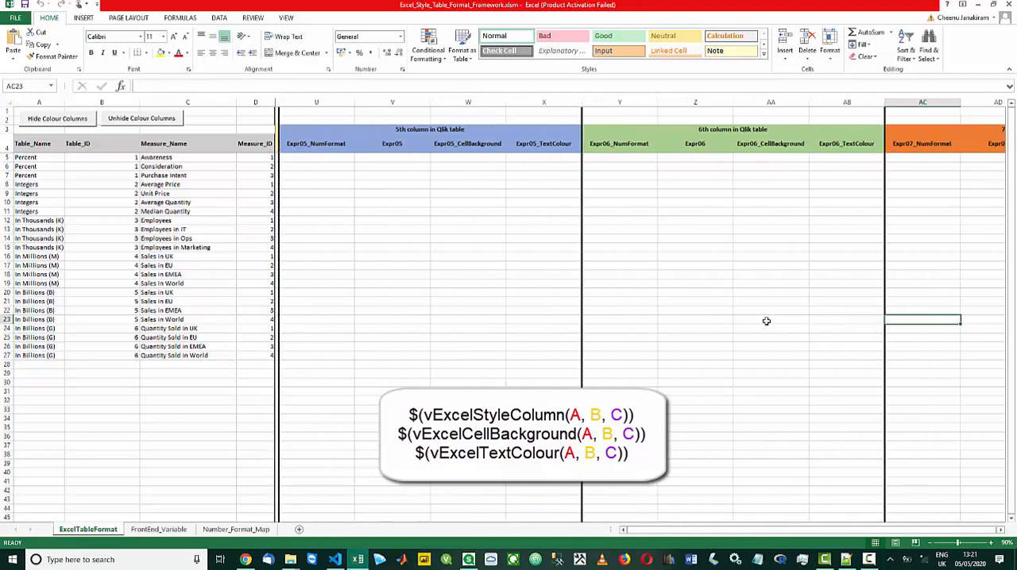
key("Right")
key("Right")
key("Right")
key("Right")
key("Right")
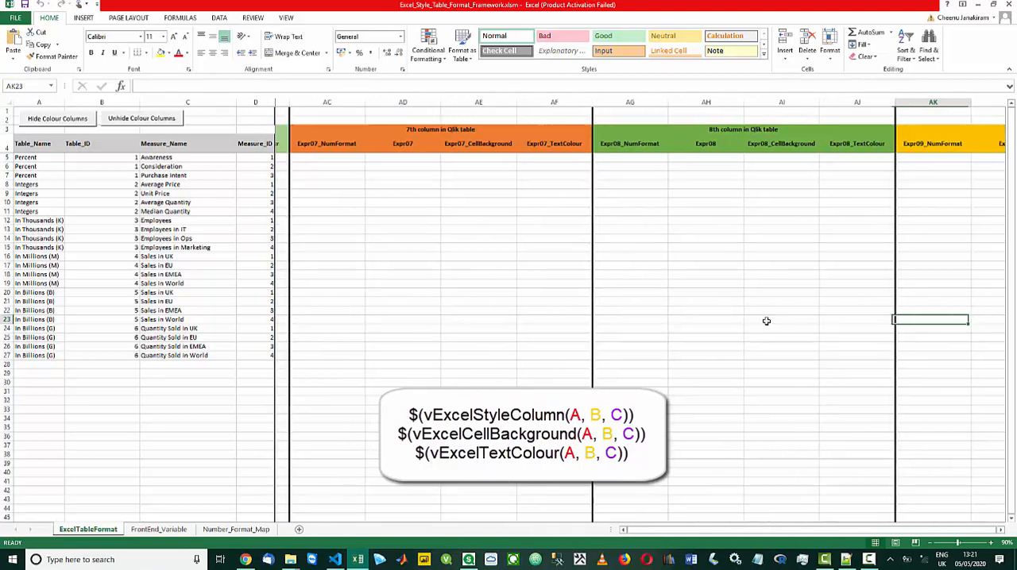
key("Right")
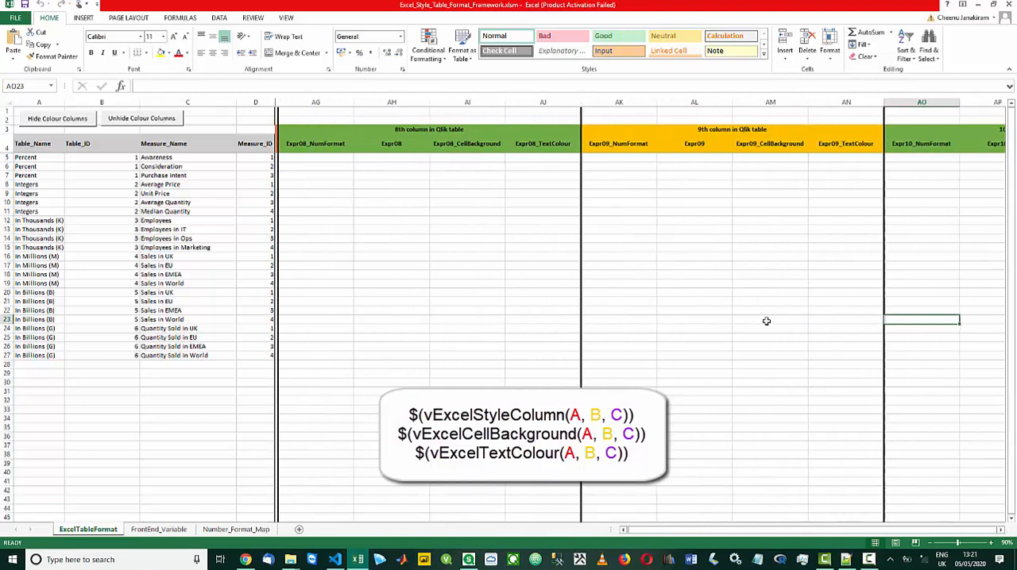
key("Left")
key("Left")
key("Left")
key("Left")
key("Left")
key("Left")
key("Left")
key("Left")
key("Left")
key("Left")
key("Left")
key("Left")
key("Left")
key("Left")
key("Left")
key("Left")
key("Left")
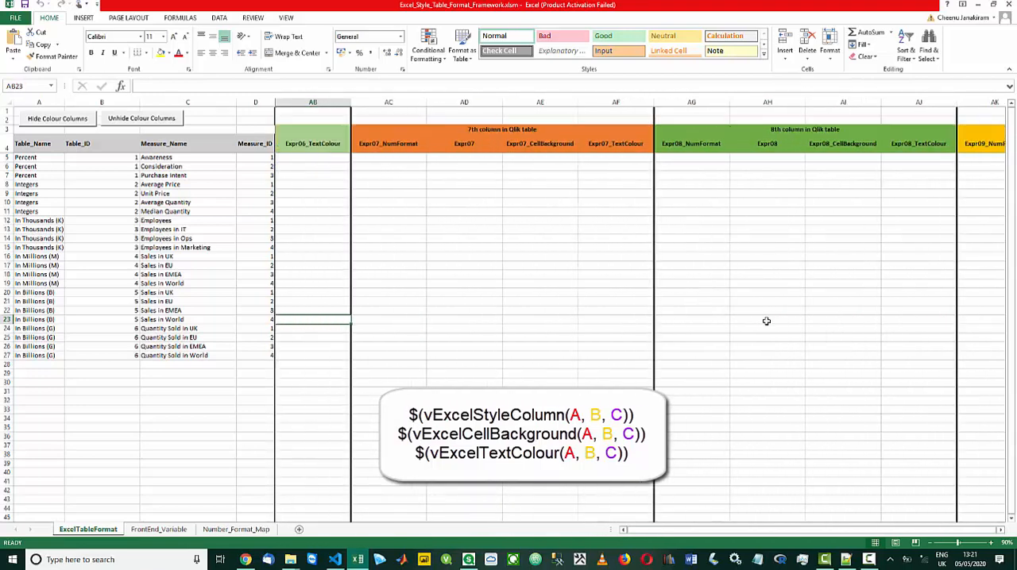
key("Left")
key("Left")
key("Left")
key("Left")
key("Left")
key("Left")
key("Left")
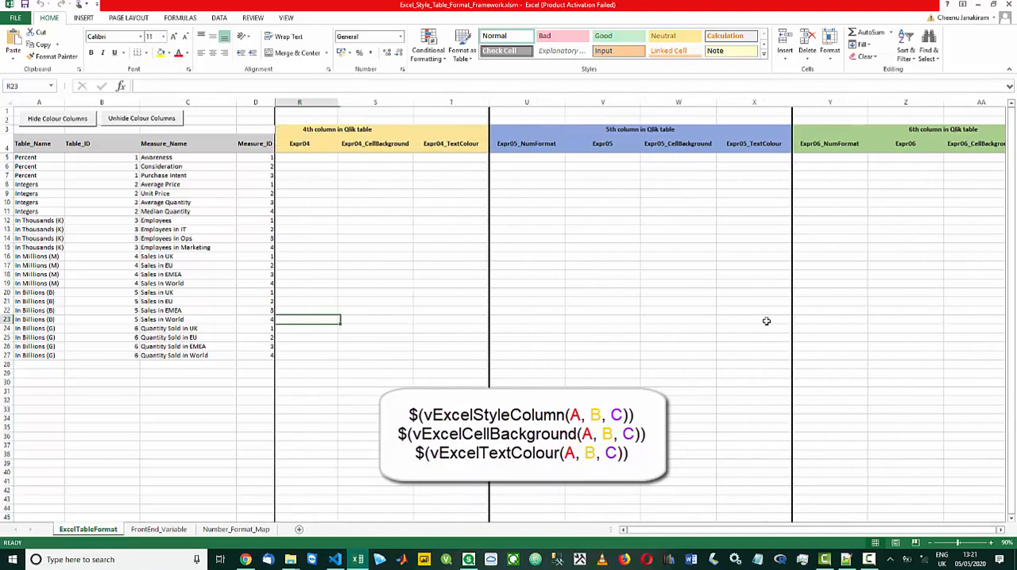
key("Left")
key("Left")
key("Left")
key("Left")
key("Left")
key("Left")
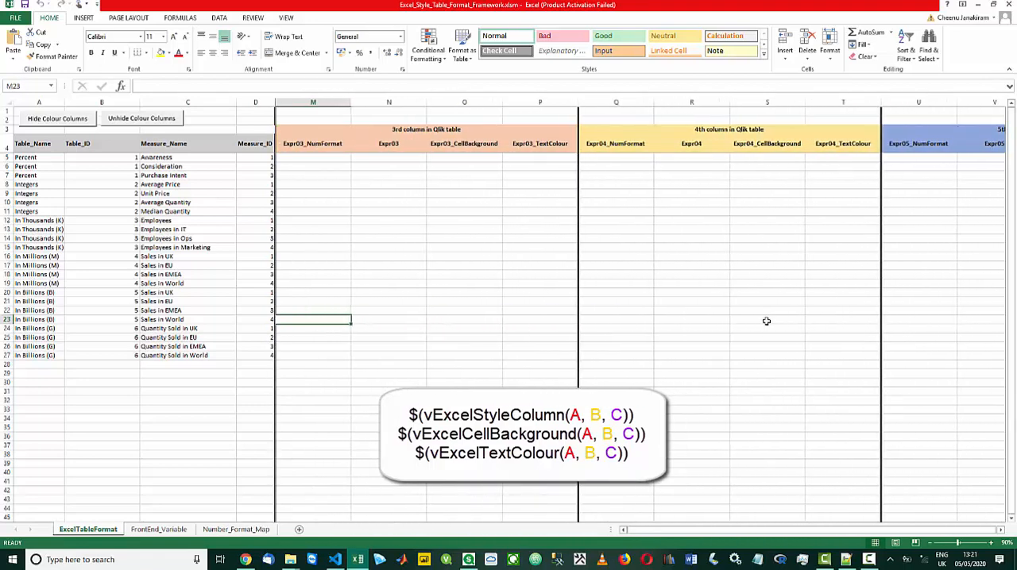
key("Left")
key("Left")
key("Left")
key("Left")
key("Left")
key("Left")
key("Left")
key("Left")
key("Left")
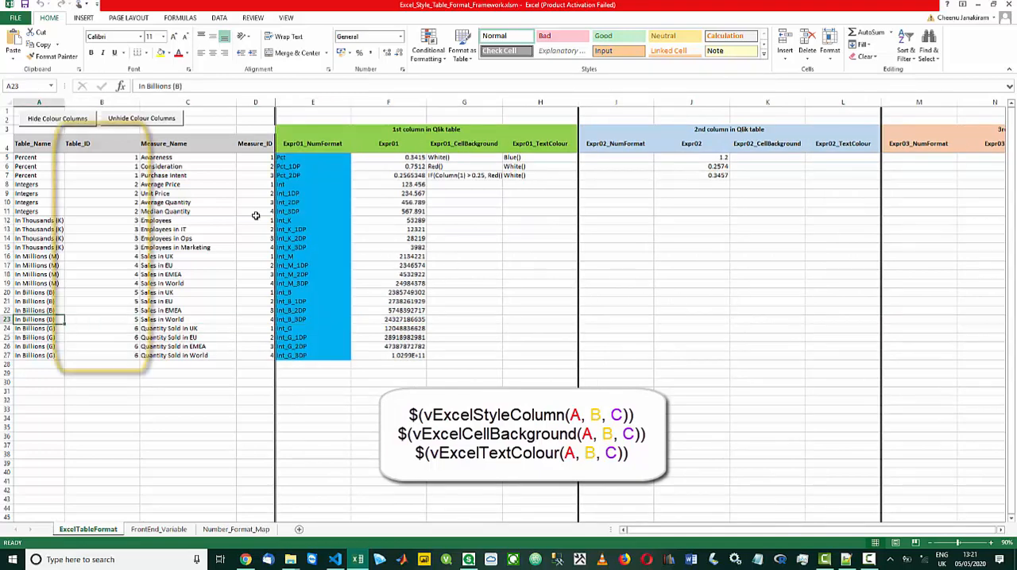
Examine the Table_ID and Measure_ID columns, including the three Percent rows across the 1st Qlik column group
left_click(116, 148)
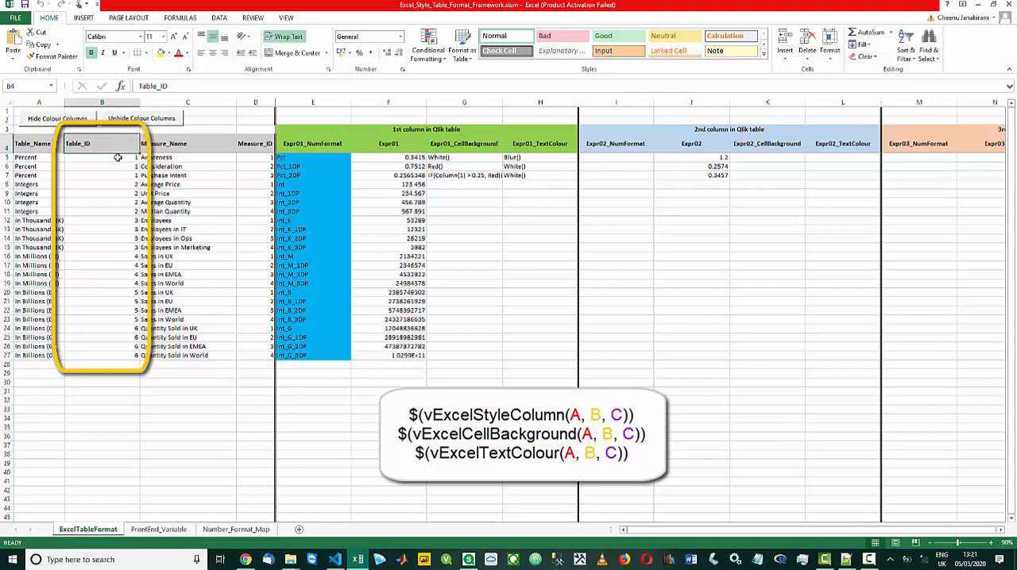
mouse_move(118, 157)
left_mouse_down()
mouse_move(119, 179)
mouse_move(353, 189)
mouse_move(386, 165)
mouse_move(403, 175)
mouse_move(526, 173)
left_mouse_up()
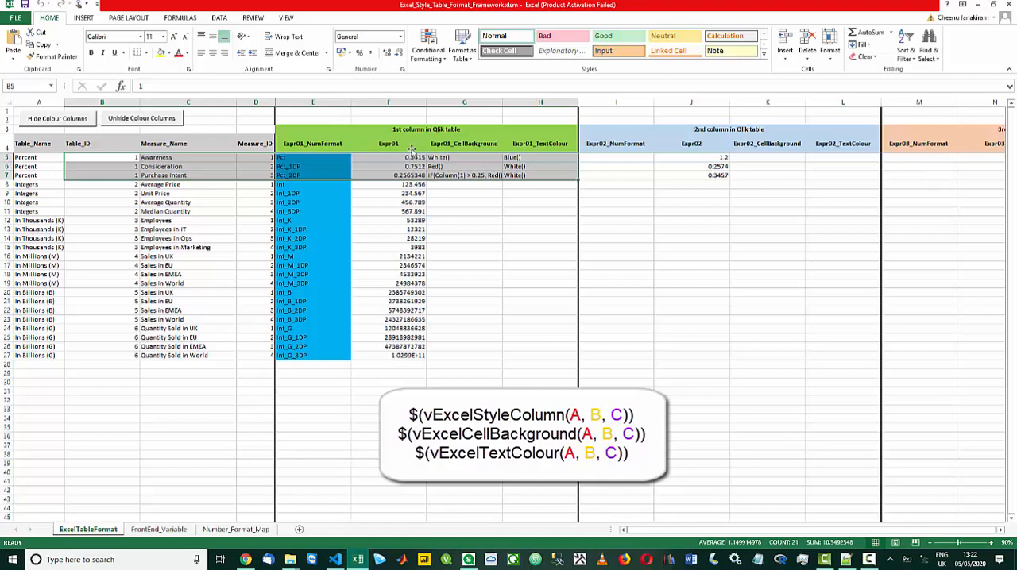
left_click(257, 142)
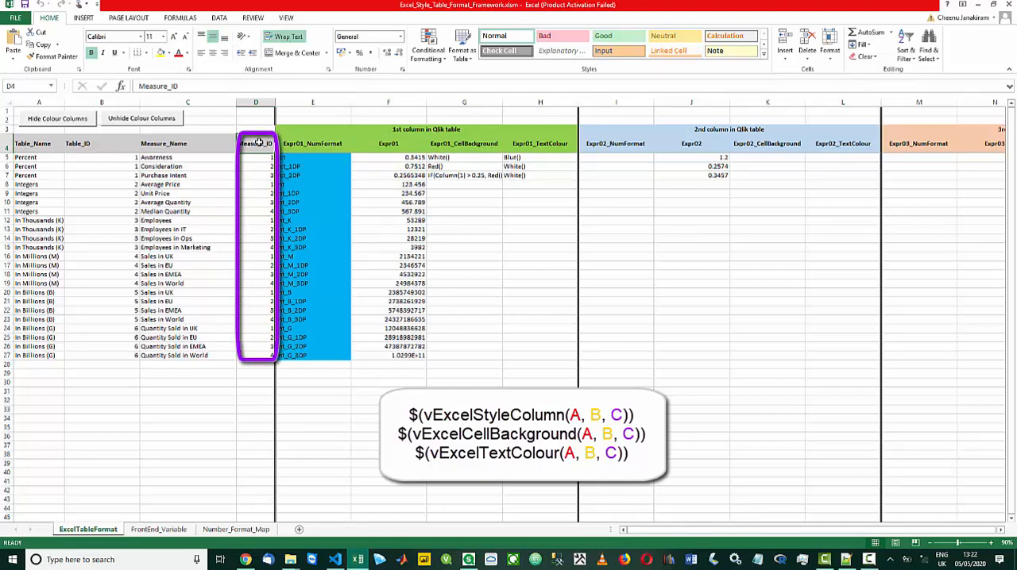
left_click(258, 163)
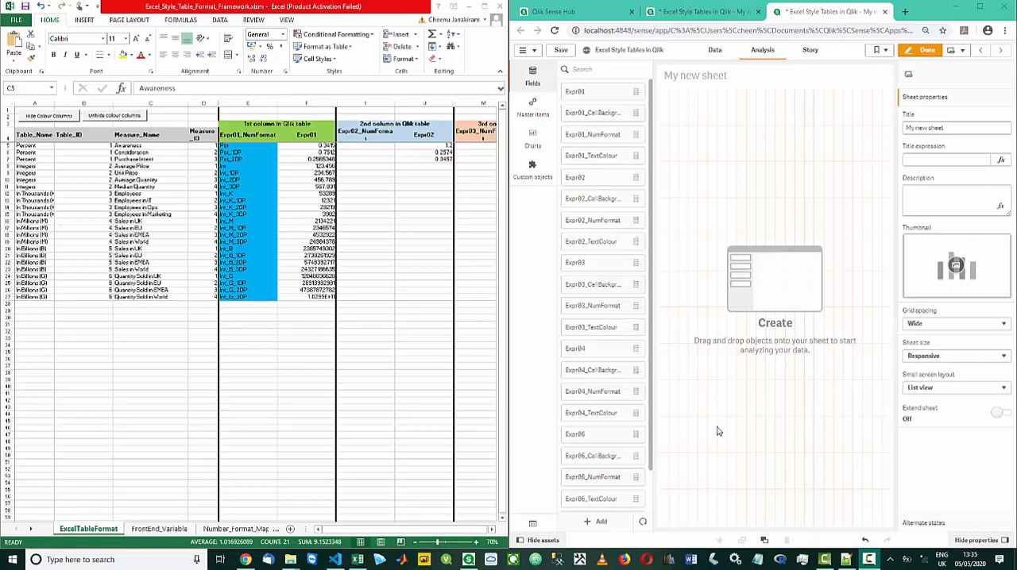
Switch from the Excel workbook to the Qlik data load editor and reload the app's data
left_click(243, 10)
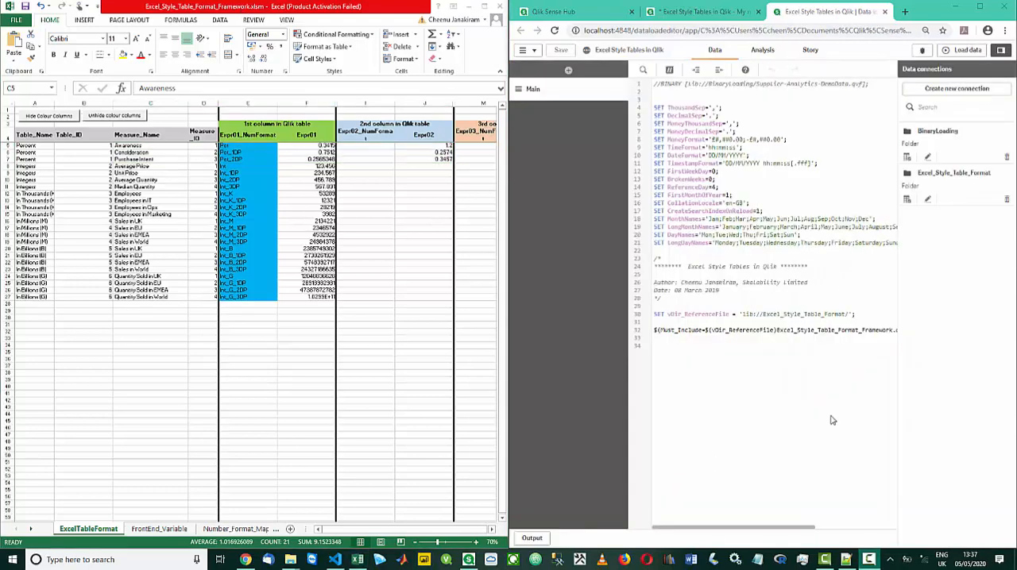
left_click(961, 51)
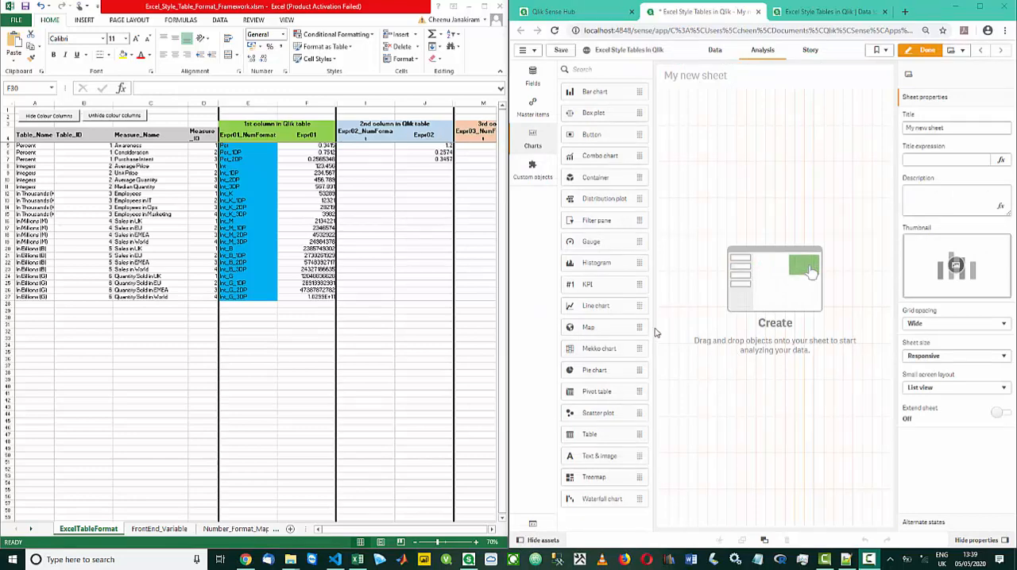
Place a table on the new sheet and add Measure_Name as its dimension
left_click_drag(595, 431, 753, 248)
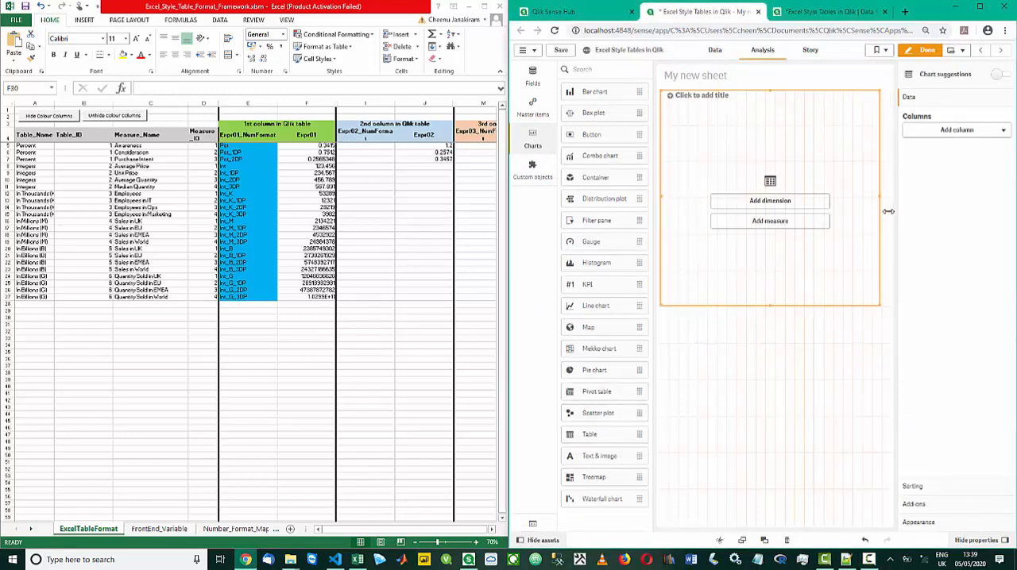
left_click(812, 204)
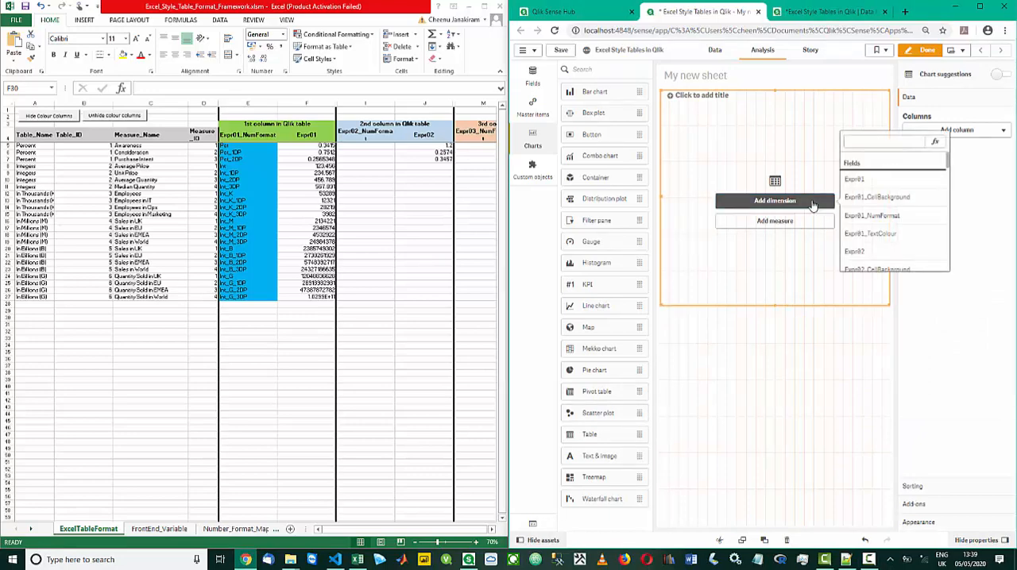
left_click(852, 143)
type("measu")
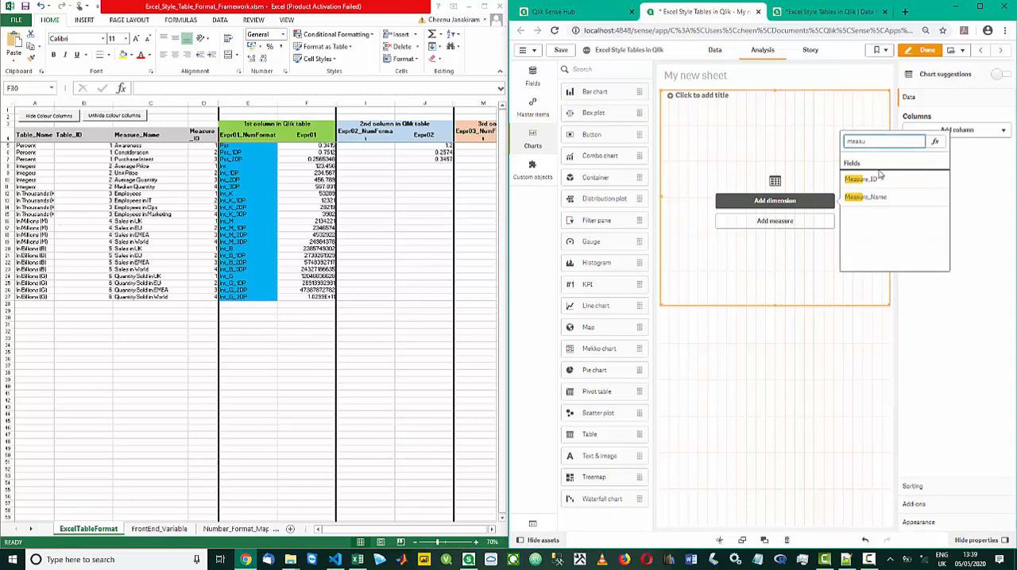
left_click(877, 198)
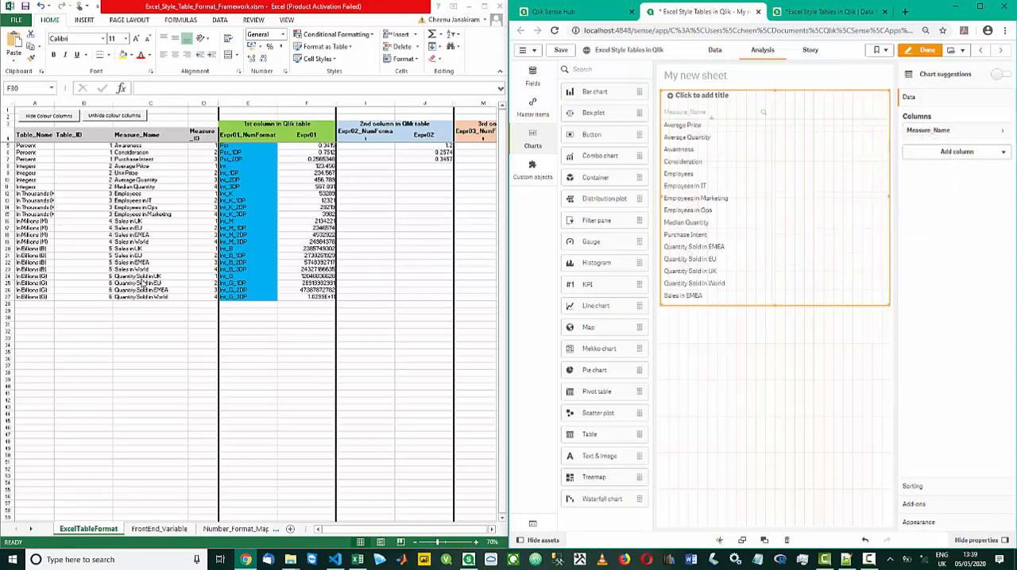
Add a measure column to the table with the expression $(vExcelStyleColumn(1,1,*))
left_click(941, 153)
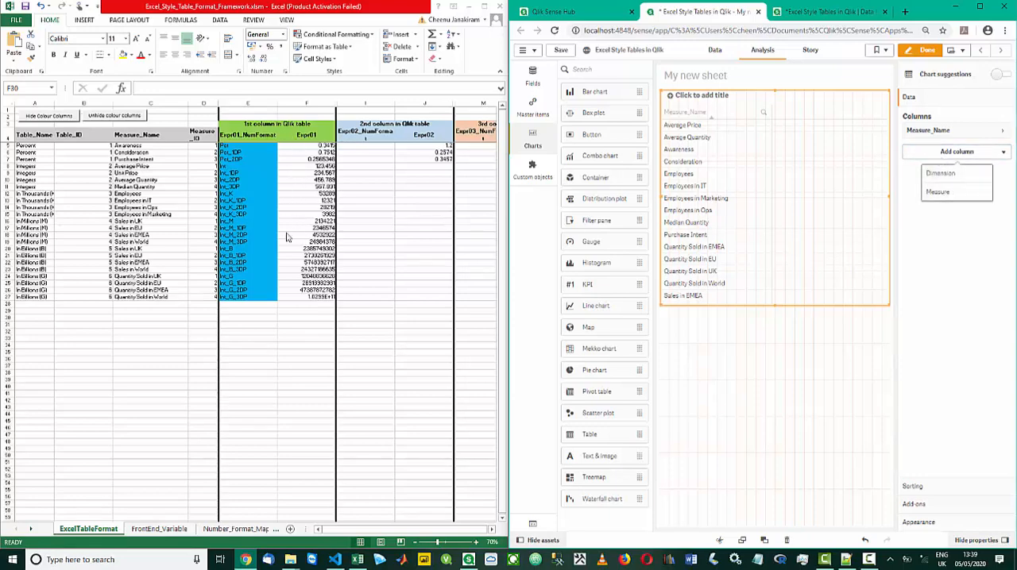
left_click(938, 193)
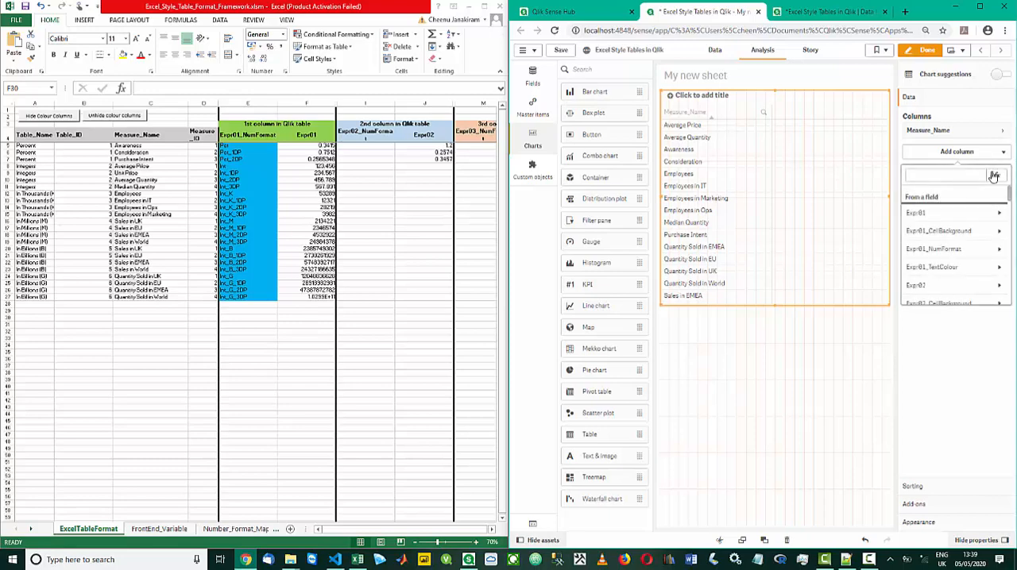
left_click(993, 176)
type("$(vExcelStyleColumn(A,B,C))")
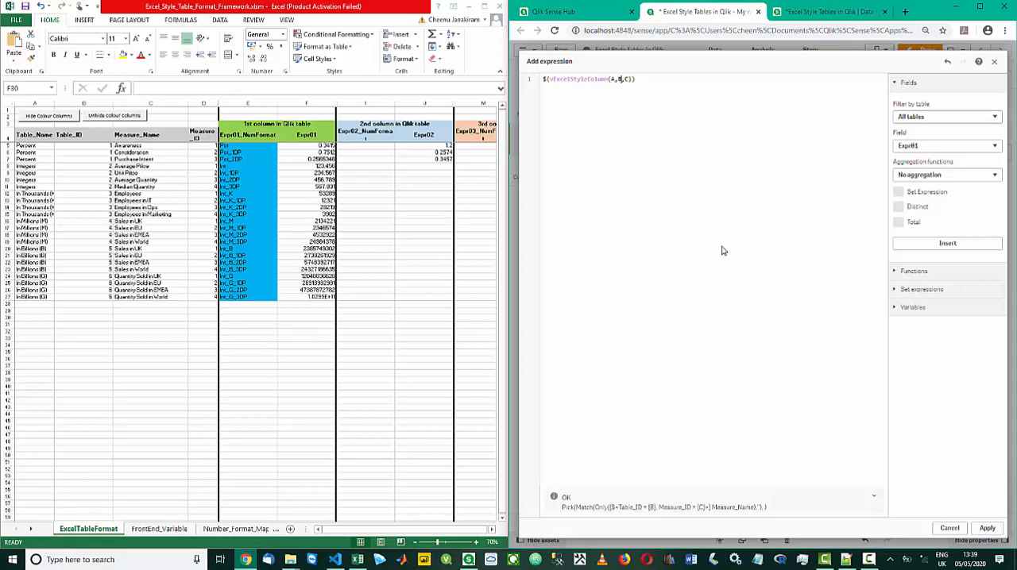
key("BackSpace")
type("1")
key("BackSpace")
type("1")
key("BackSpace")
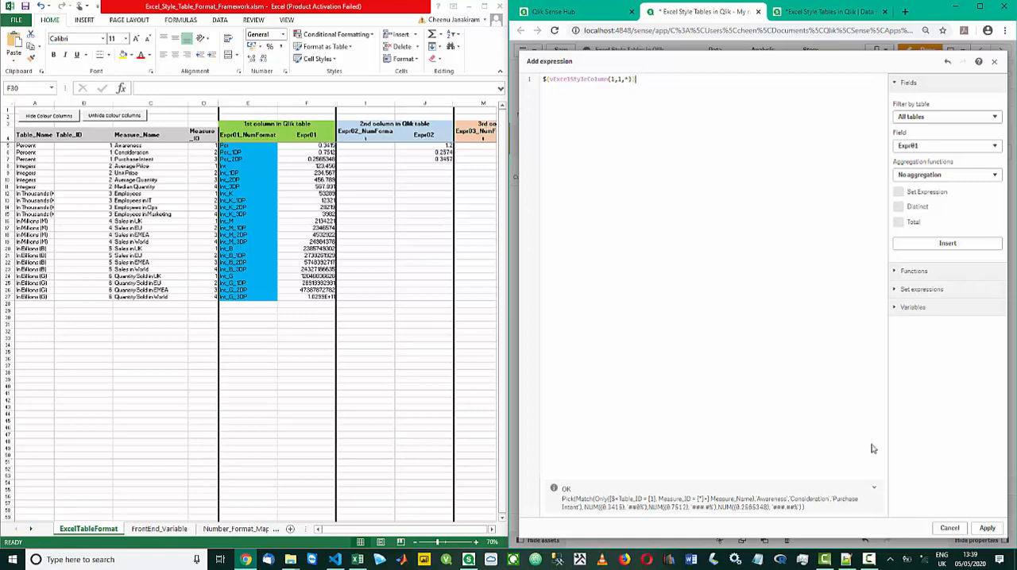
left_click(987, 529)
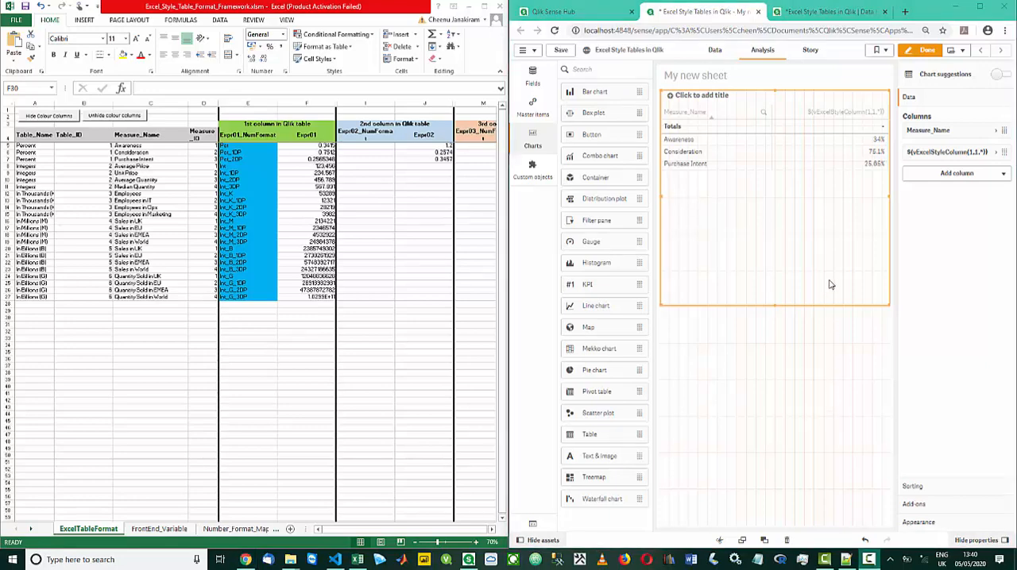
Duplicate the measure column and set the copy's expression to $(vExcelStyleColumn(2,1,*))
right_click(933, 156)
left_click(929, 127)
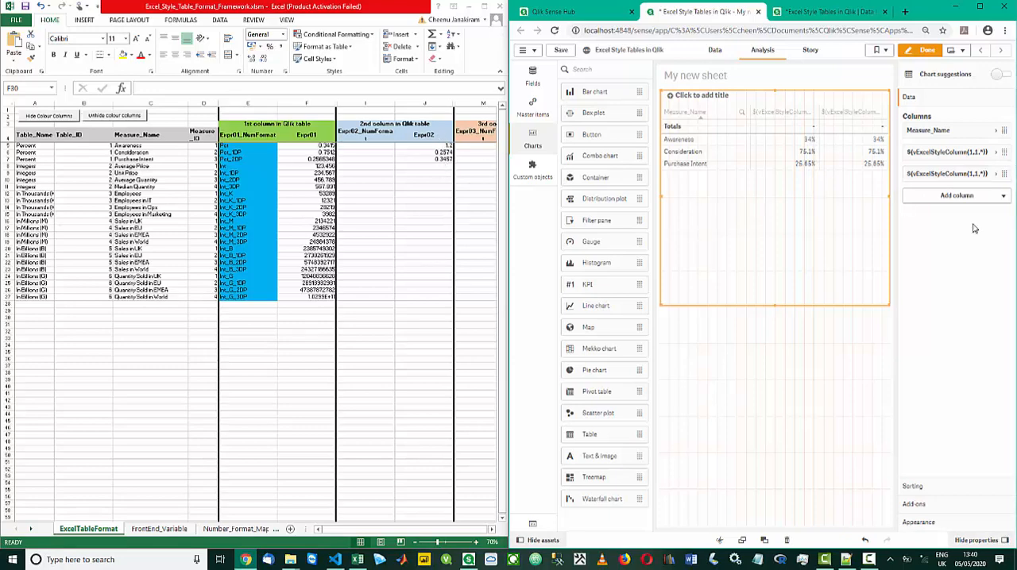
left_click(966, 177)
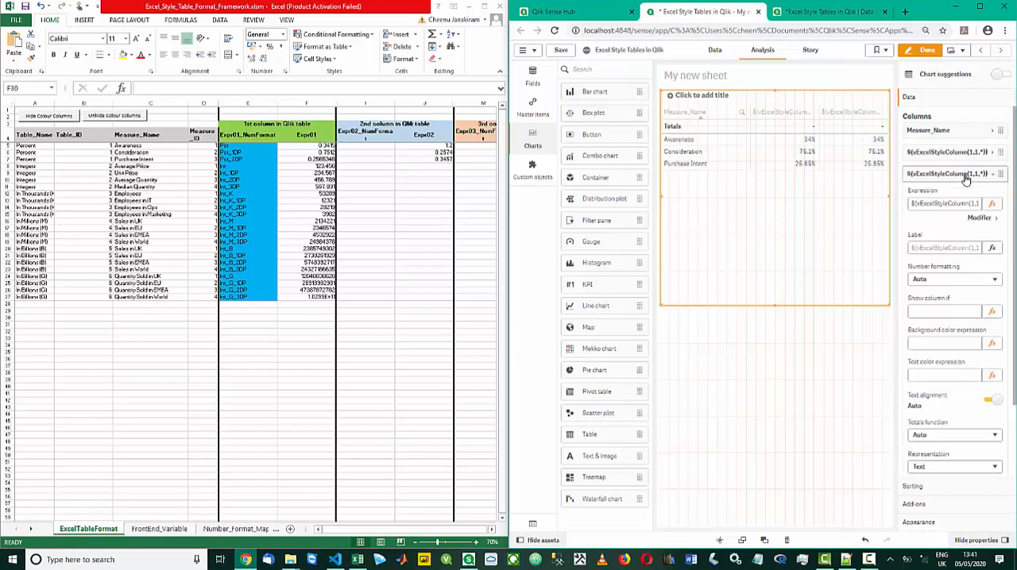
left_click(970, 204)
key("Return")
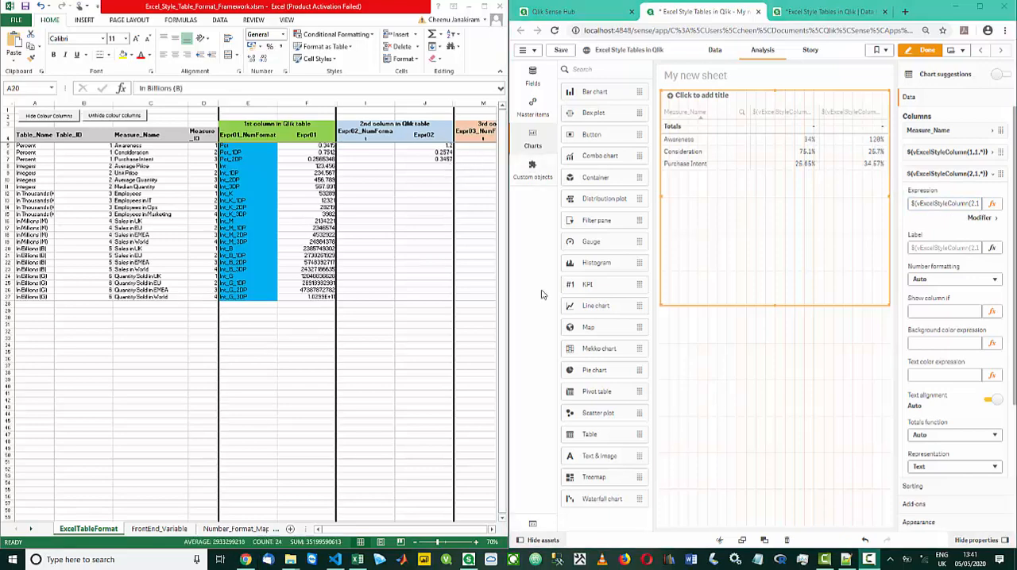
Copy the table into the empty area below it and widen the copy to the full sheet width
left_click(219, 7)
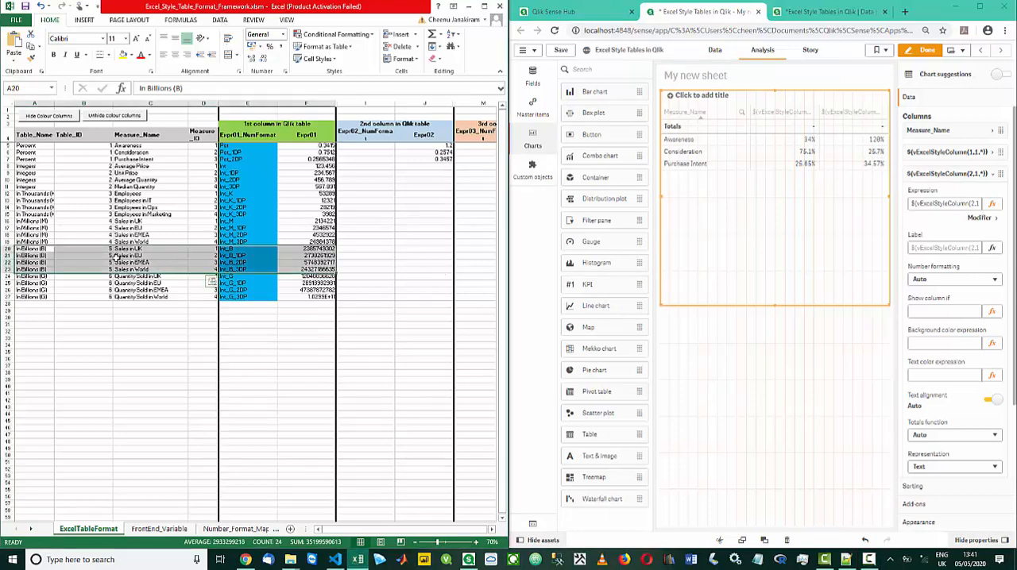
left_click(717, 281)
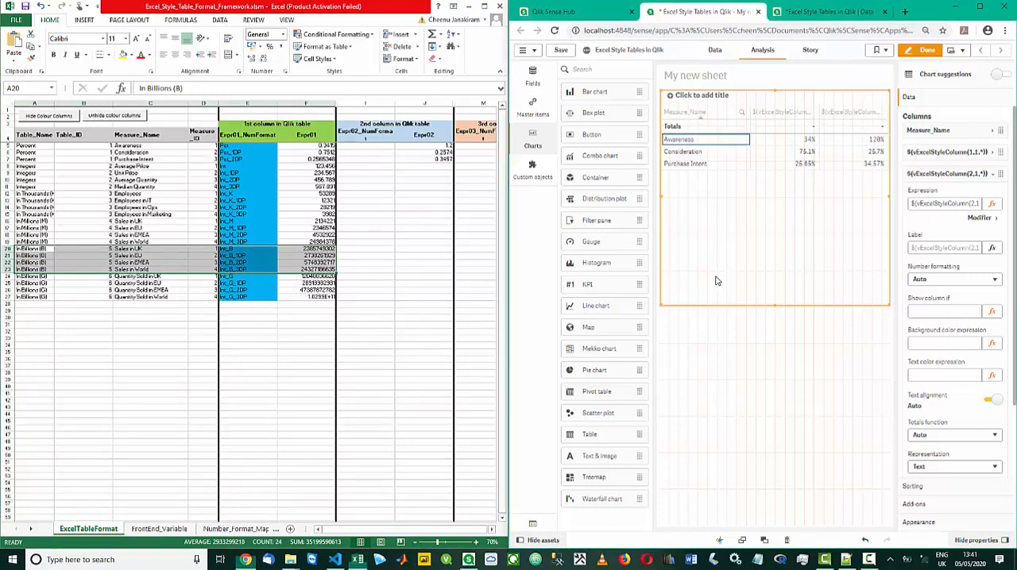
right_click(716, 279)
left_click(717, 243)
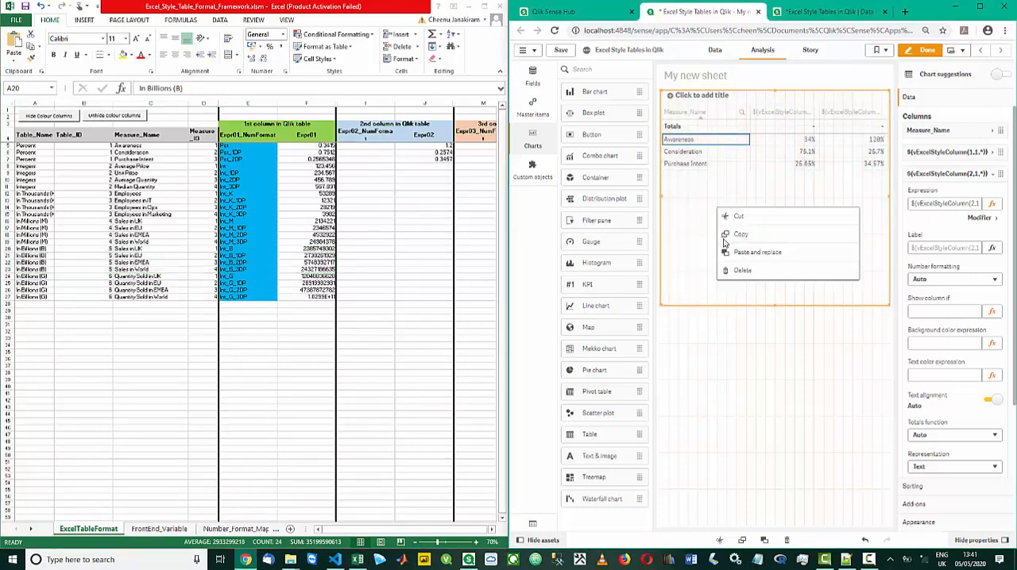
left_click(738, 237)
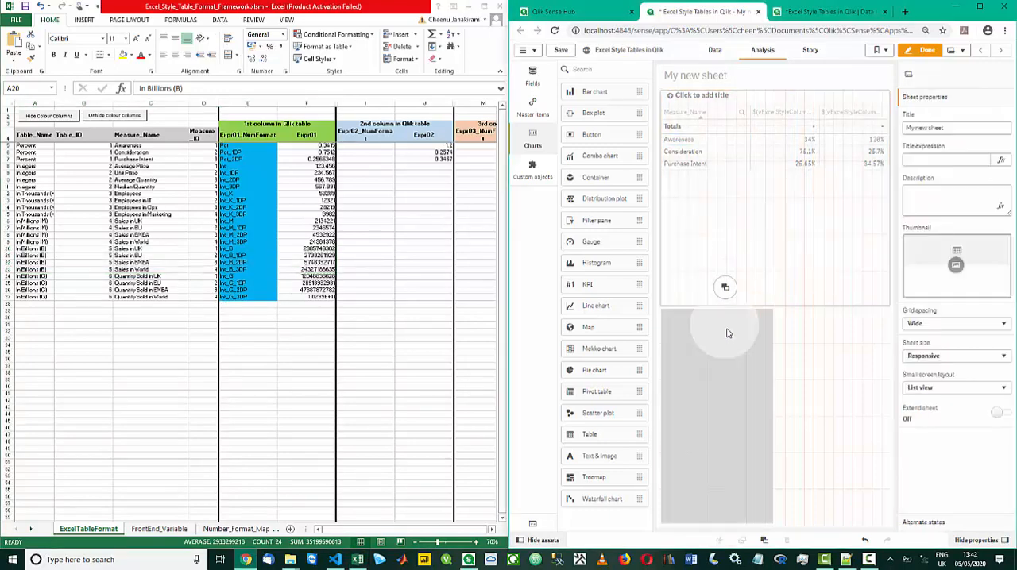
left_click(723, 289)
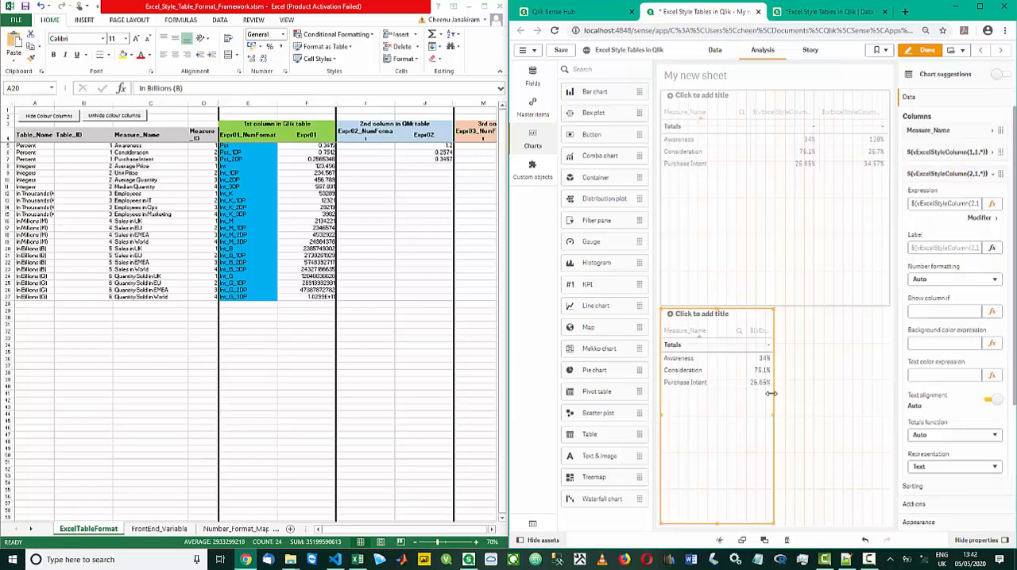
left_click_drag(771, 394, 908, 386)
Set the first measure expression of the lower table to $(vExcelStyleColumn(1,5,*))
left_click(933, 171)
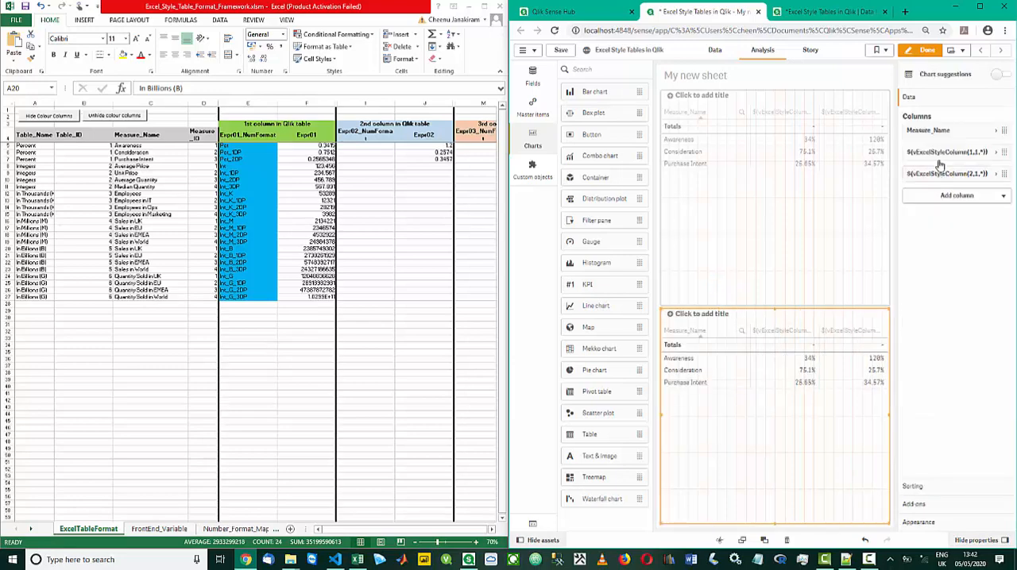
left_click(939, 163)
left_click(972, 181)
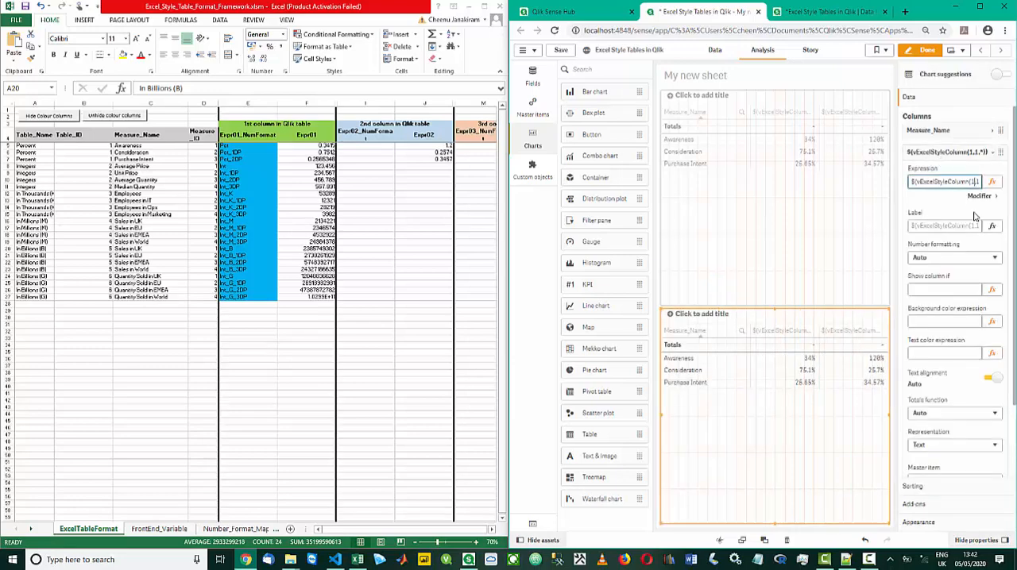
key("Right")
key("Return")
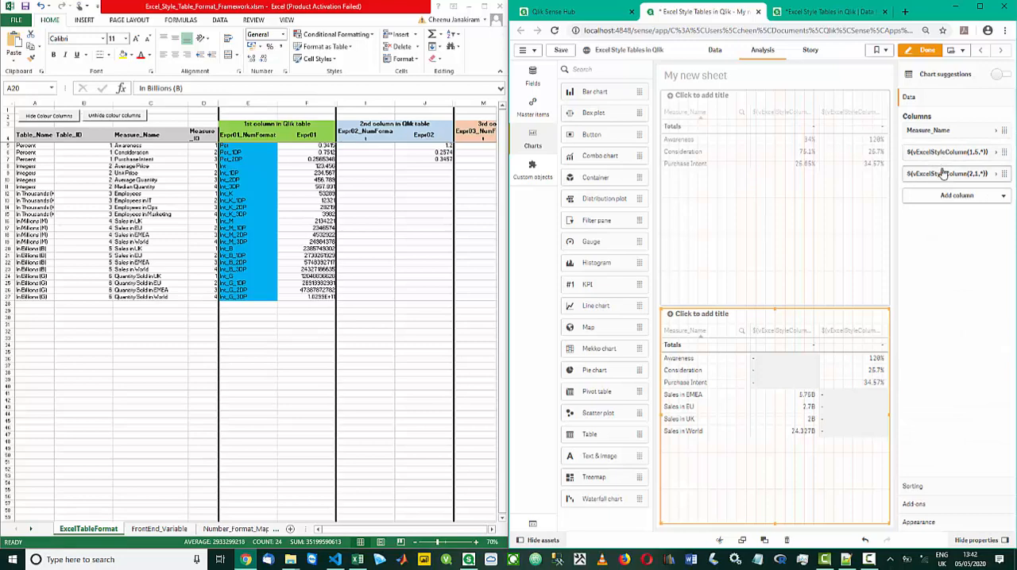
Delete the second measure column from the lower table and compare the table with the In Billions (B) rows in Excel
right_click(943, 173)
left_click(942, 163)
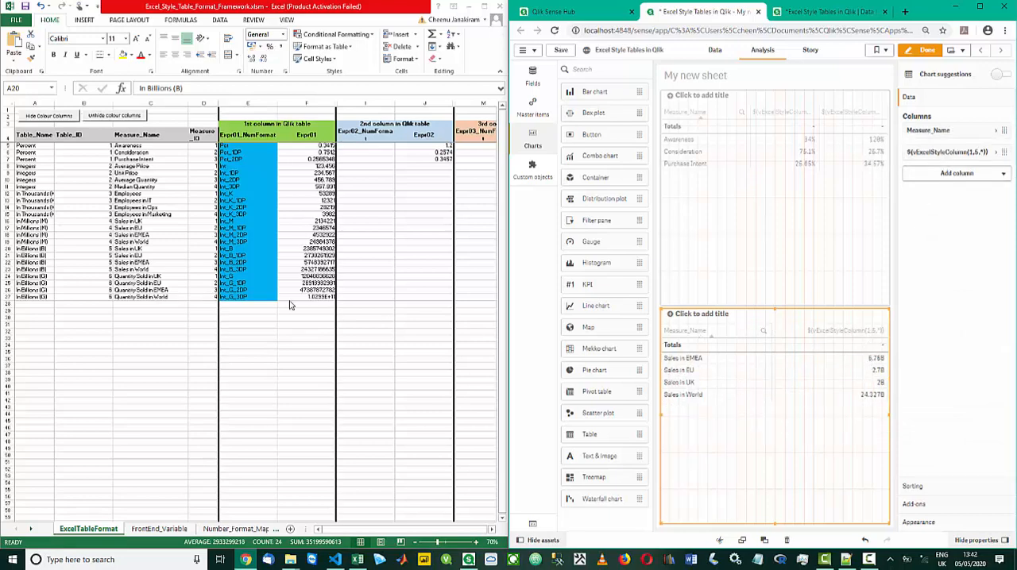
left_click(235, 11)
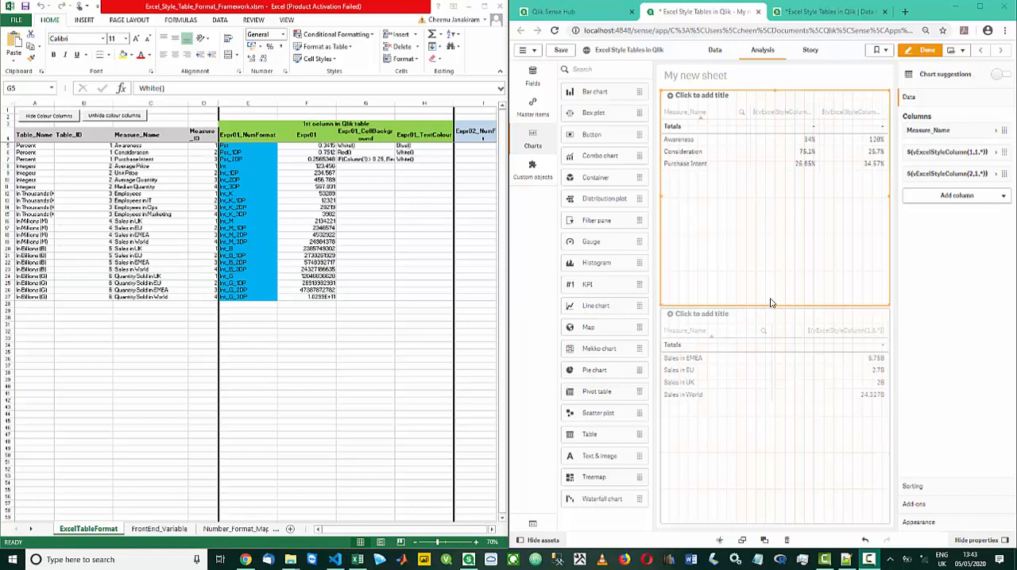
left_click(770, 303)
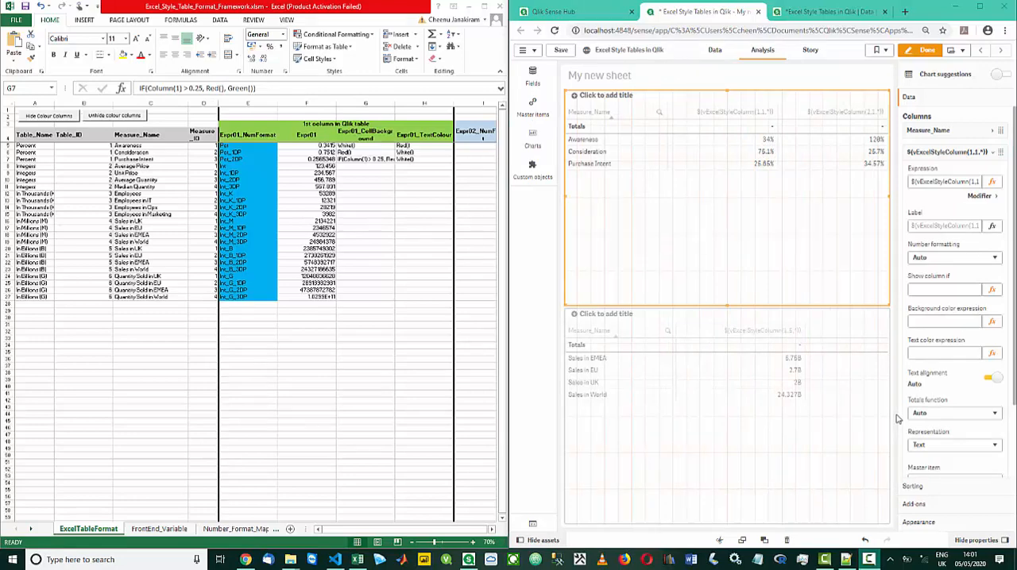
Set the background color expression of the upper table's first measure to $(vExcelCellBackground(1,1,*)), reusing its measure expression
left_click(936, 182)
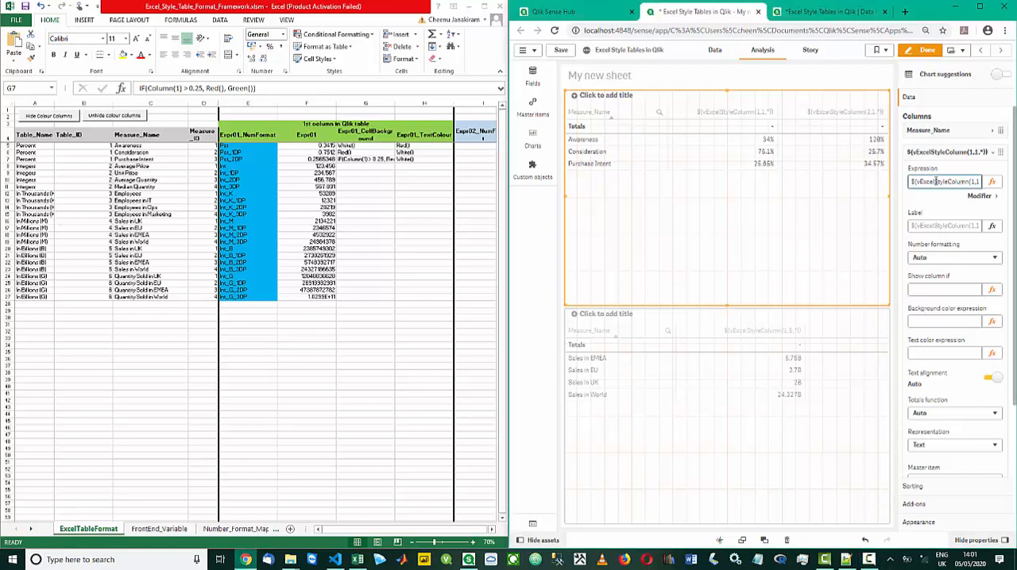
key("ctrl+a")
key("ctrl+c")
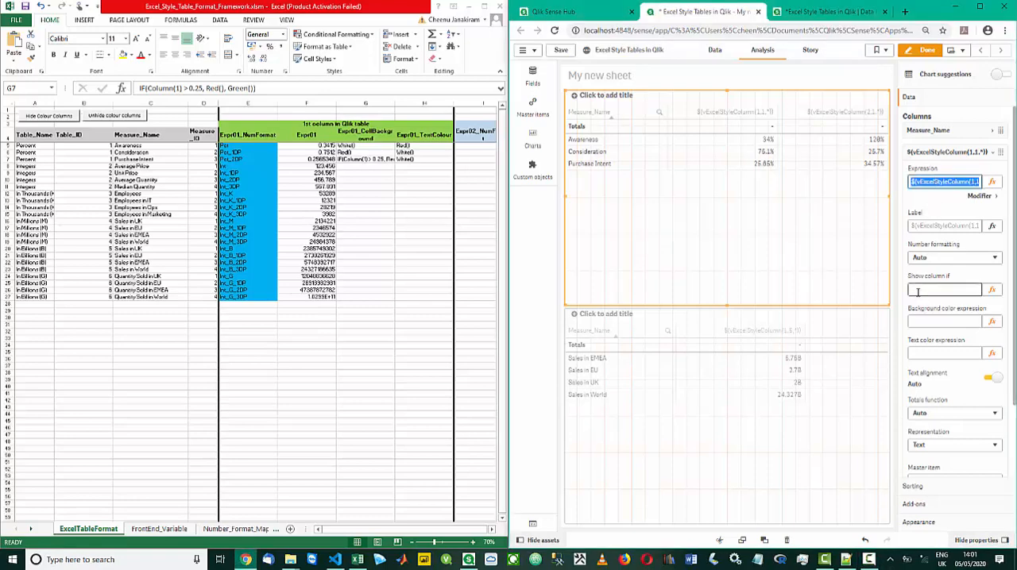
left_click(914, 322)
key("ctrl+v")
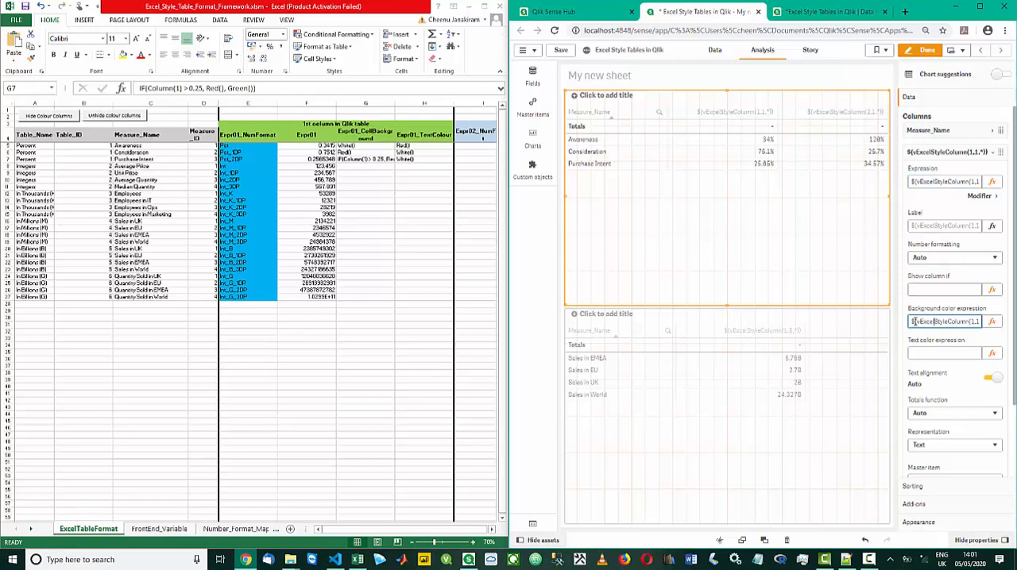
key("shift+Right")
key("shift+Right")
key("shift+Right")
key("shift+Right")
key("shift+Right")
key("shift+Right")
type("CellBackground")
Set the text color expression of the same measure to $(vExcelTextColour(1,1,*))
left_click(916, 352)
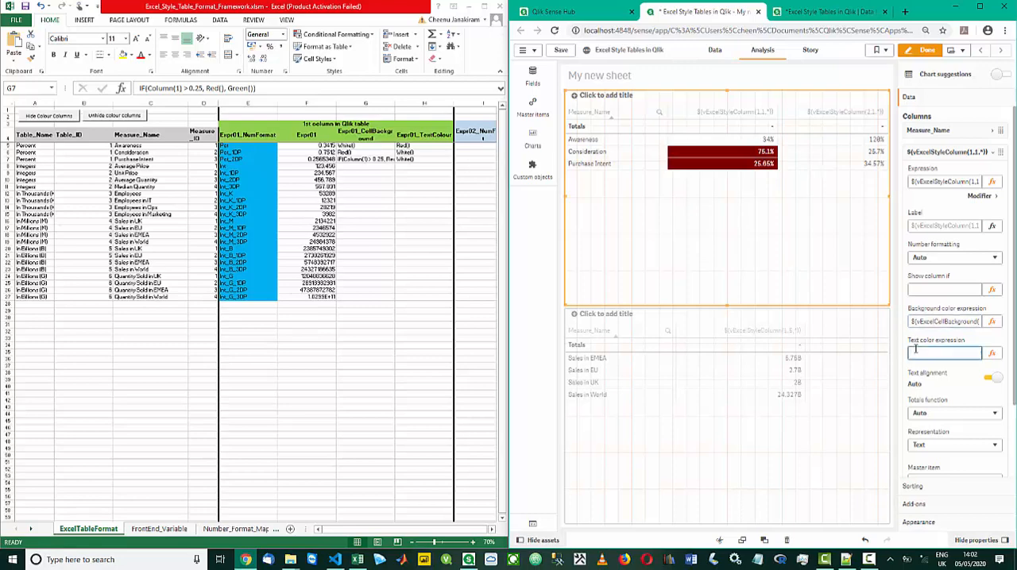
key("ctrl+v")
key("ctrl+shift+Right")
type("TextColour")
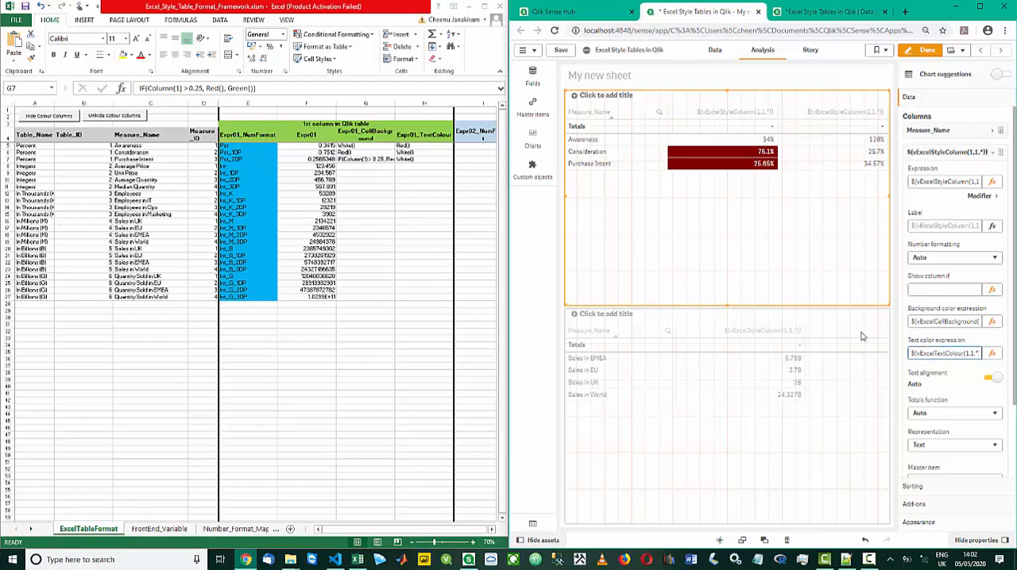
left_click(617, 288)
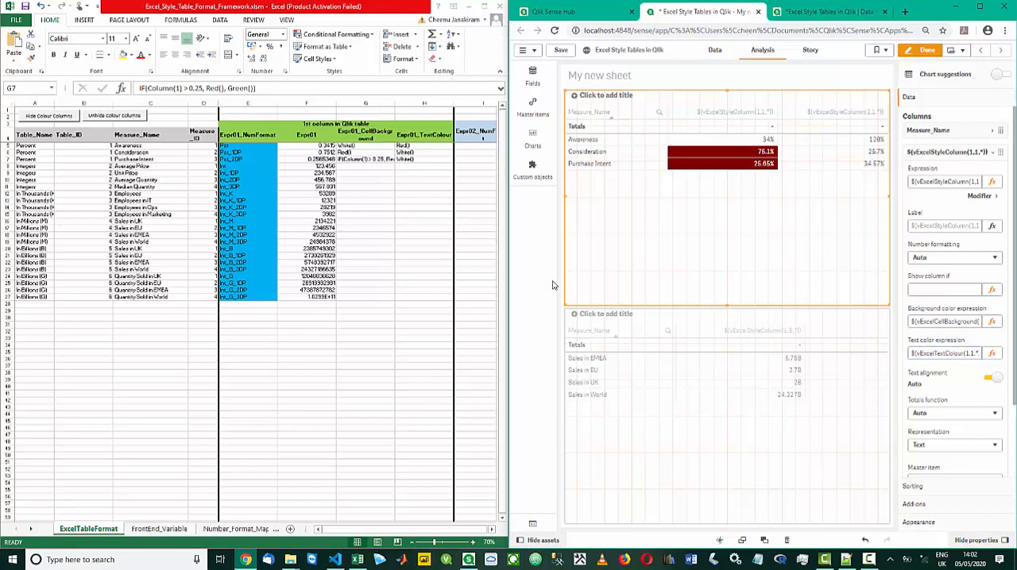
Switch to Excel, set the Expr01_CellBackground value of the Consideration row to Blue(), and save the workbook
left_click(355, 152)
type("Blu")
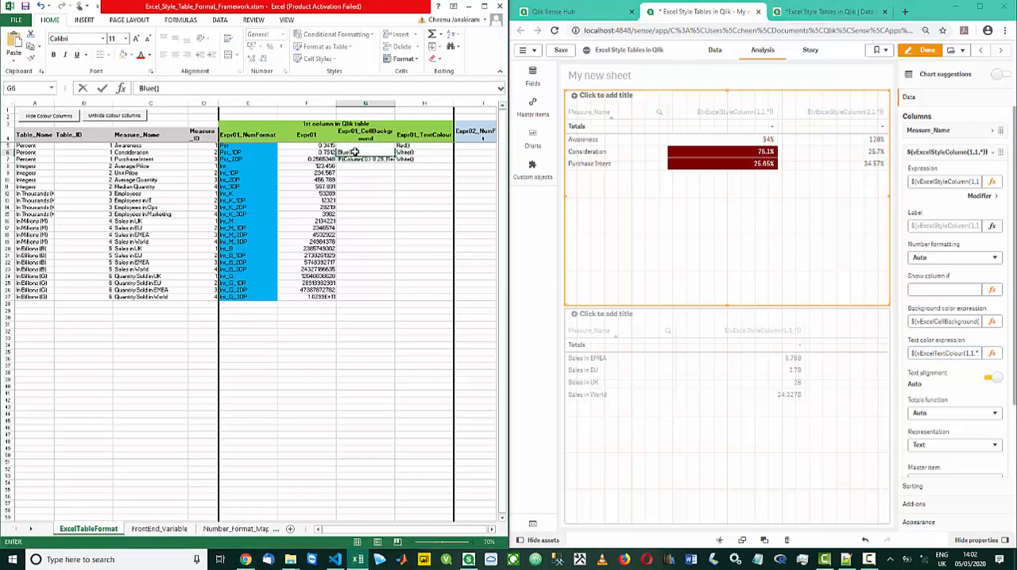
type("e()")
key("Return")
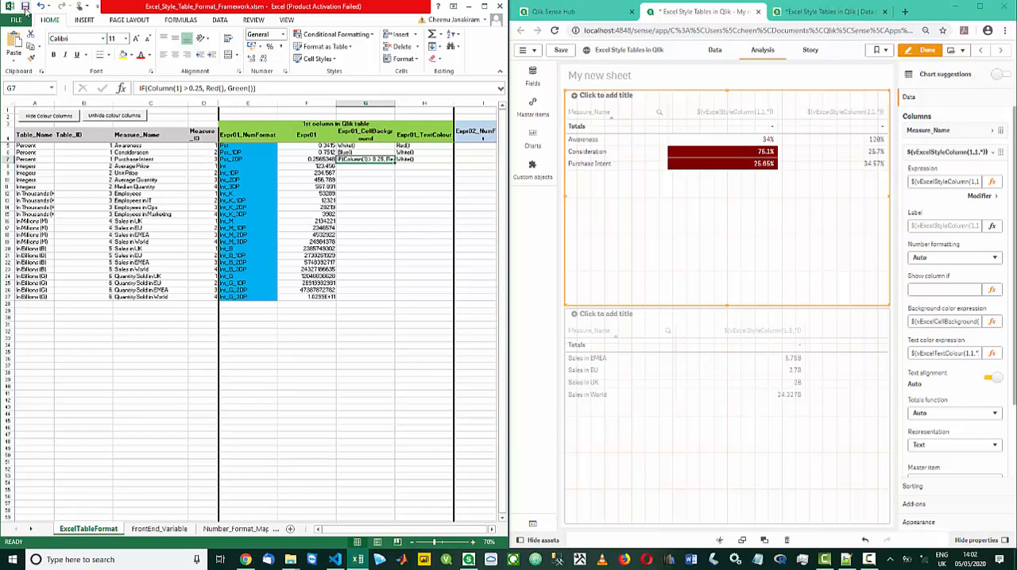
left_click(25, 7)
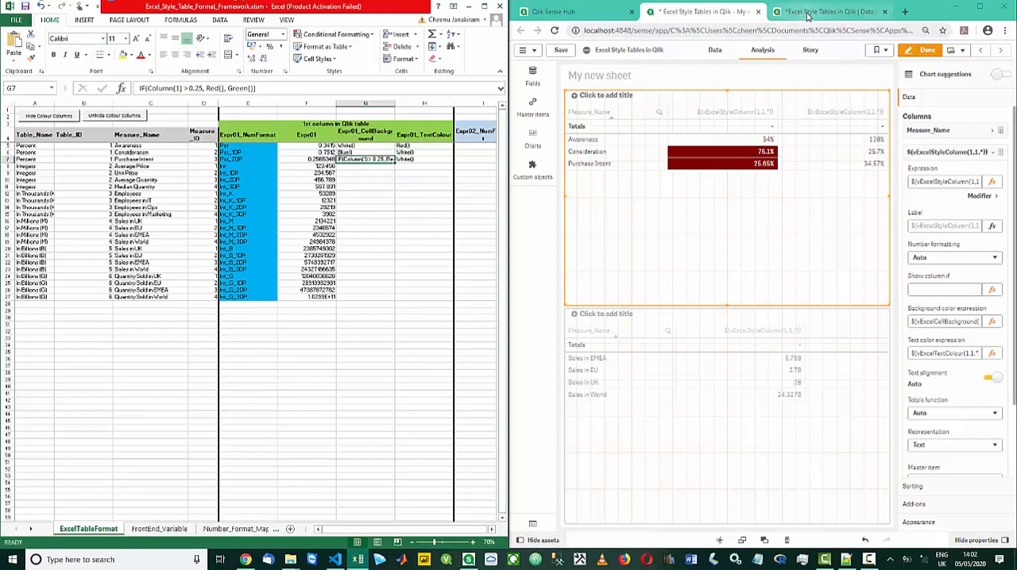
Reload the app's data in the Qlik data load editor and return to the sheet to check the table's cell colours
left_click(806, 11)
left_click(949, 51)
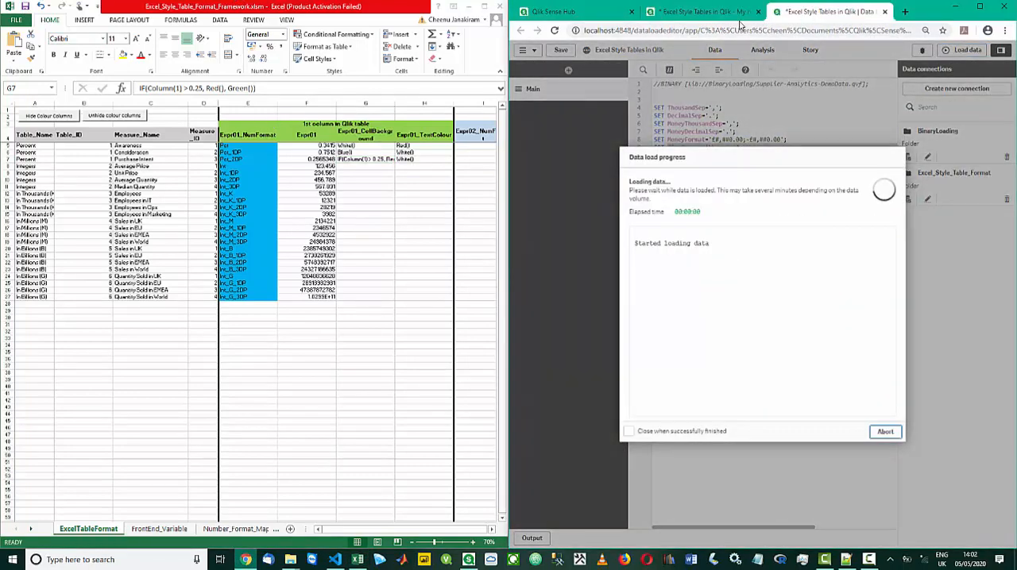
left_click(884, 433)
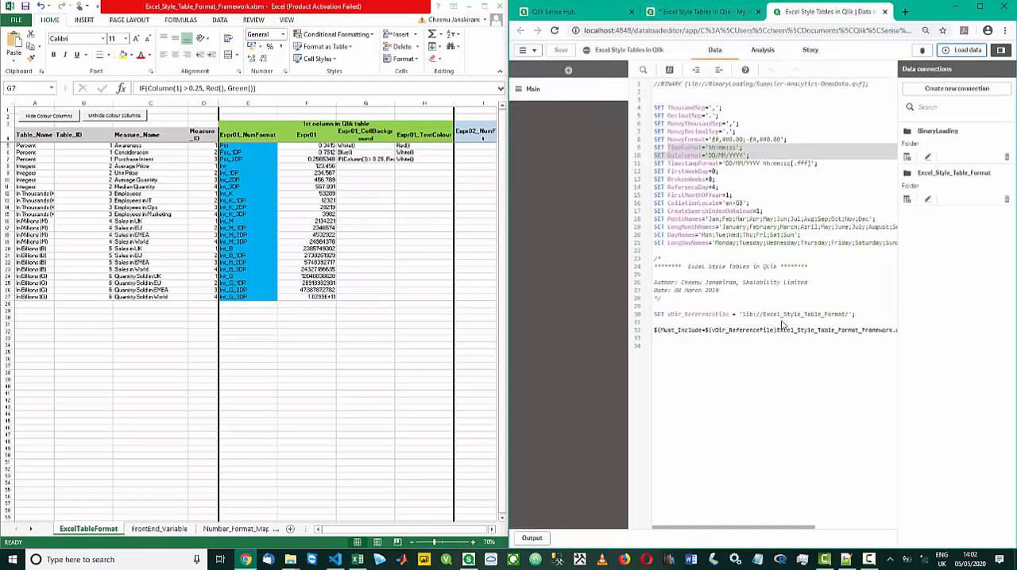
left_click(699, 12)
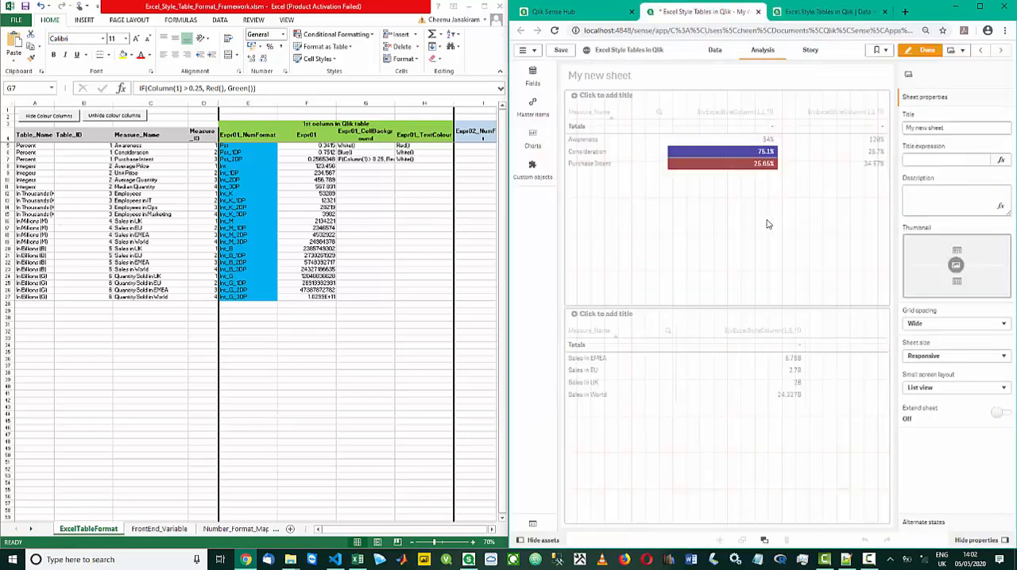
left_click(386, 153)
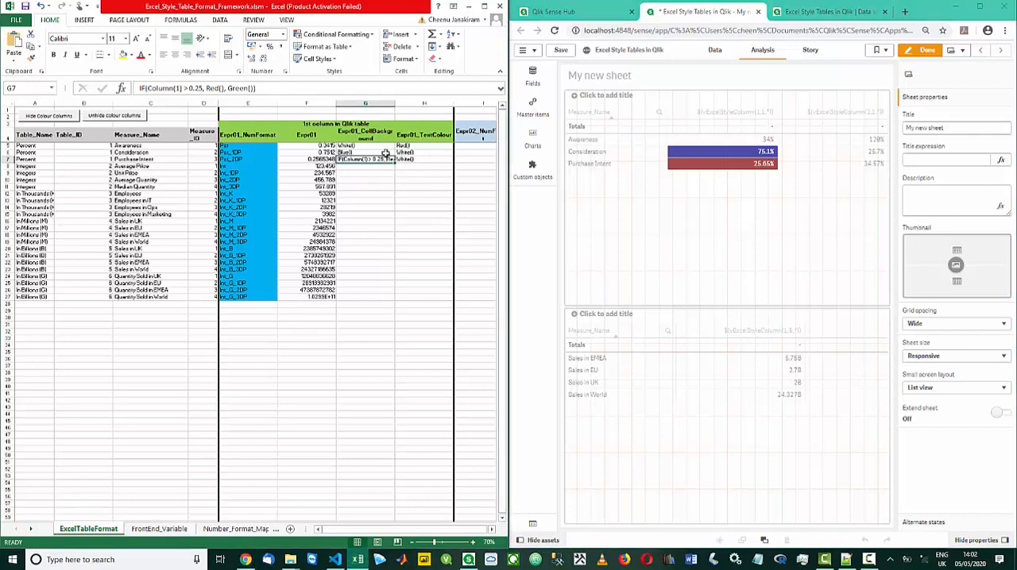
Set the Consideration row's Expr01_CellBackground to White() and its Expr01_TextColour to Blue(), and save the workbook
type("White()")
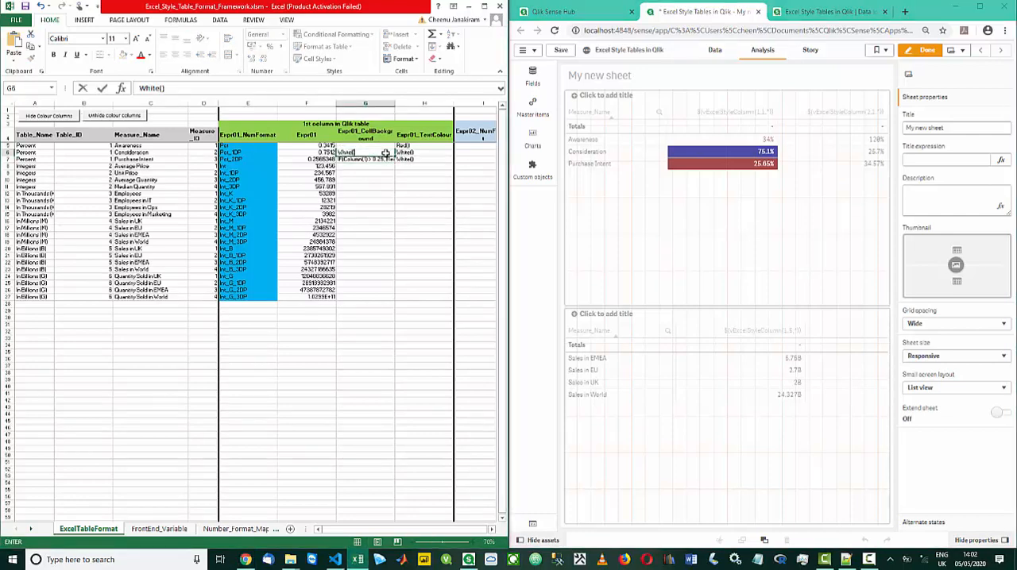
key("Tab")
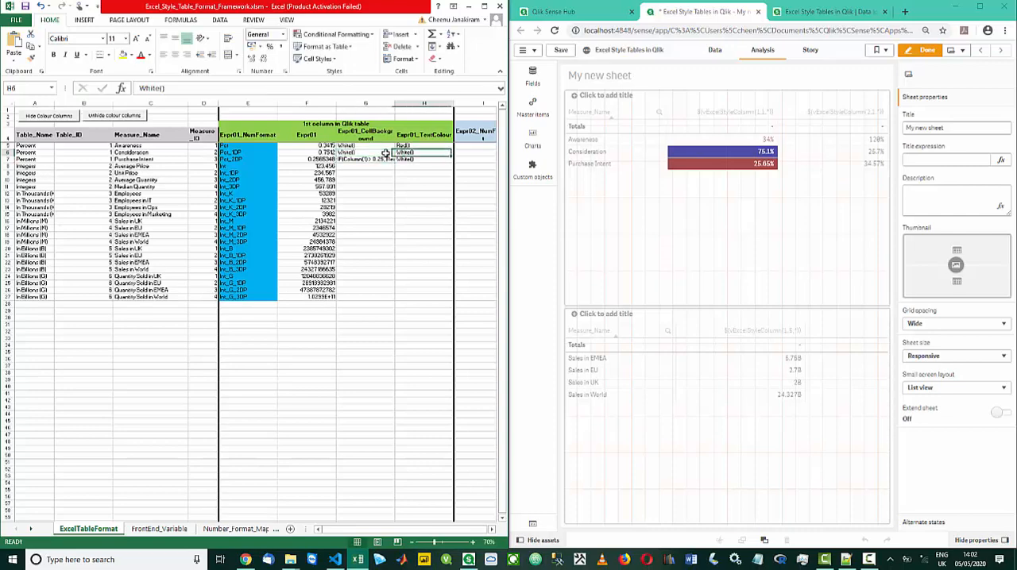
type("Blue(")
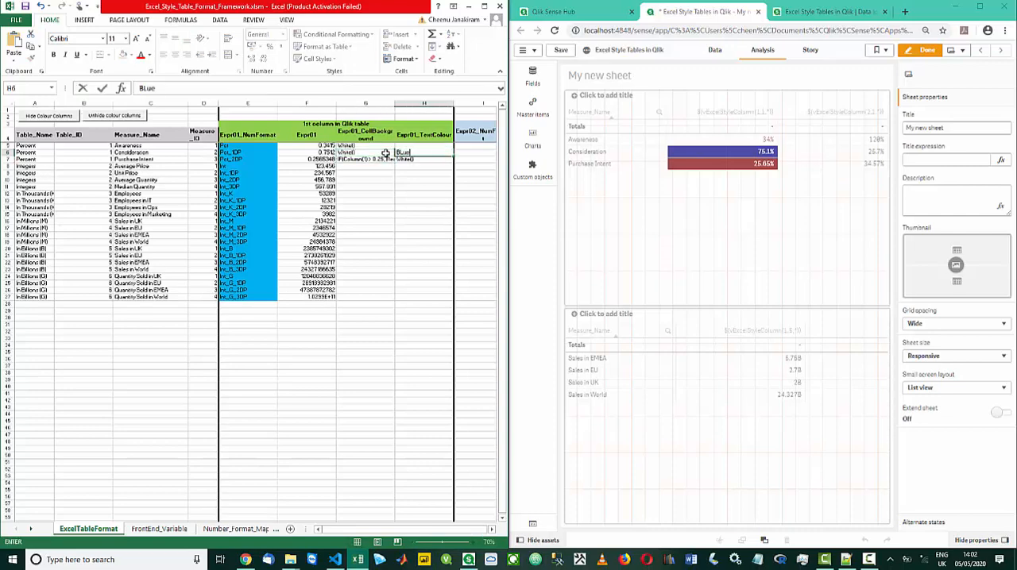
type(")")
key("Return")
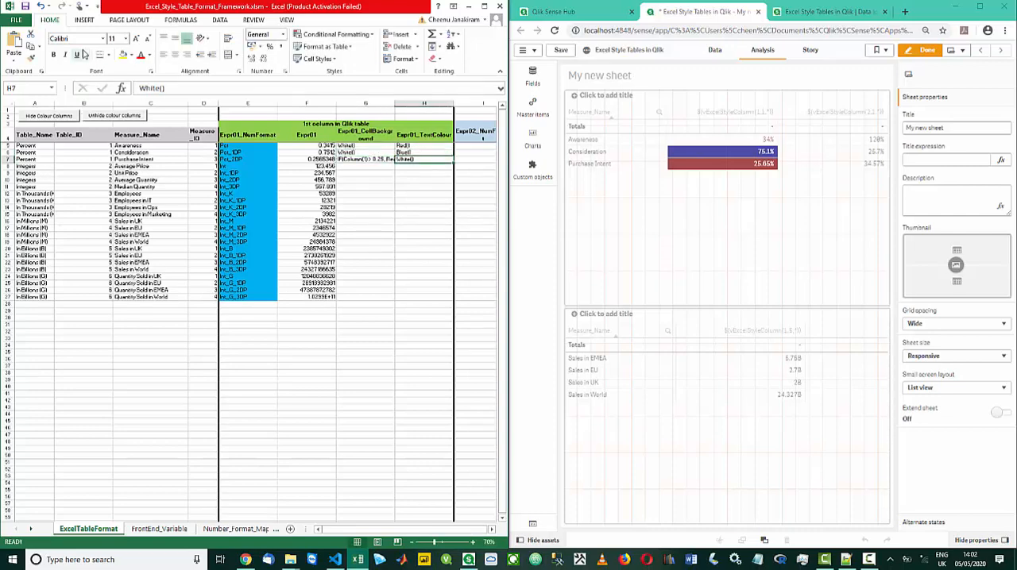
left_click(25, 6)
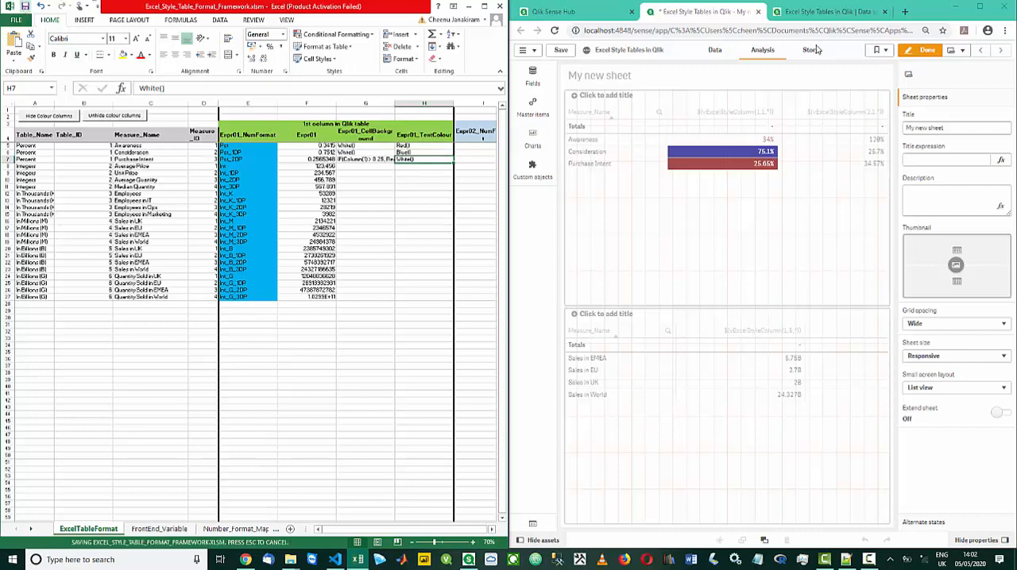
Reload the app's data in the Qlik data load editor, return to the sheet and finish editing it
left_click(814, 12)
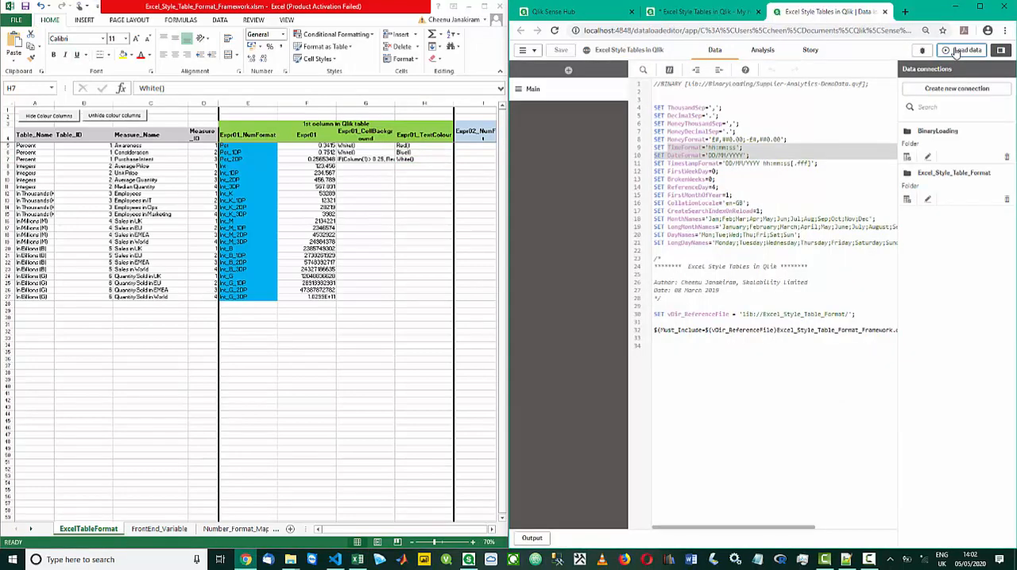
left_click(957, 50)
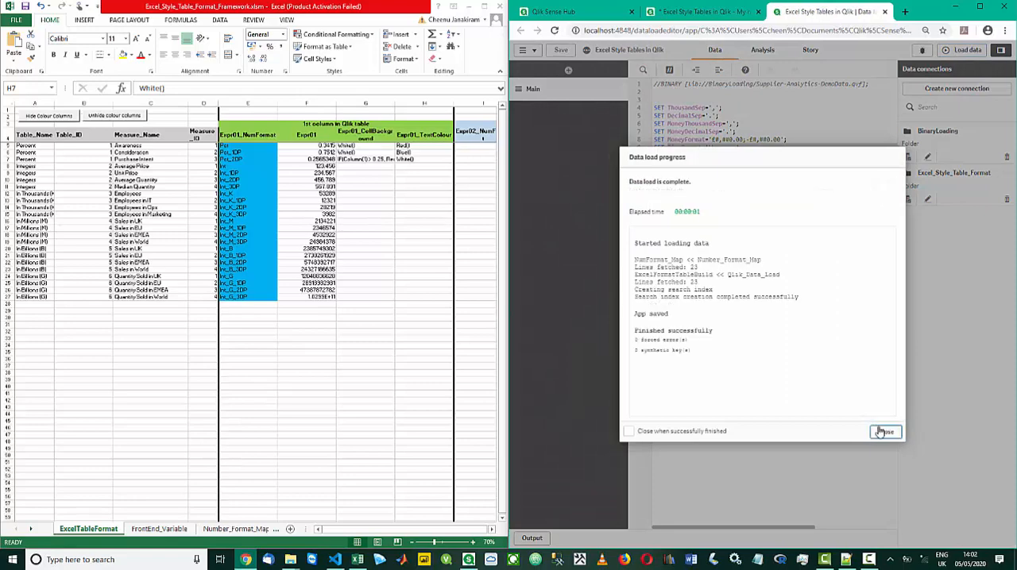
left_click(882, 432)
left_click(711, 11)
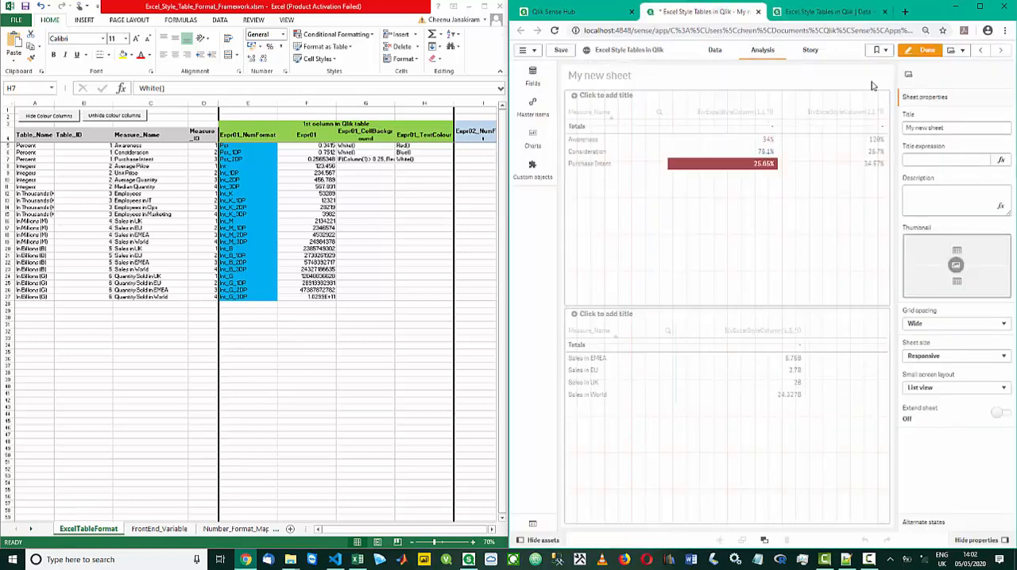
left_click(921, 50)
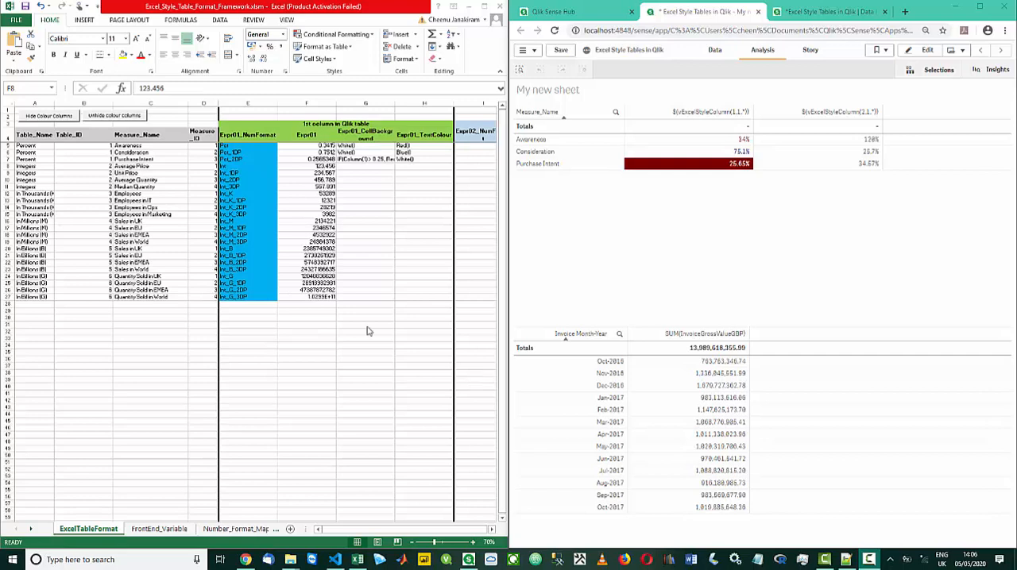
In Excel, copy the block A8:H27 and paste it three rows lower, starting at cell A11
left_click(85, 164)
left_click(47, 166)
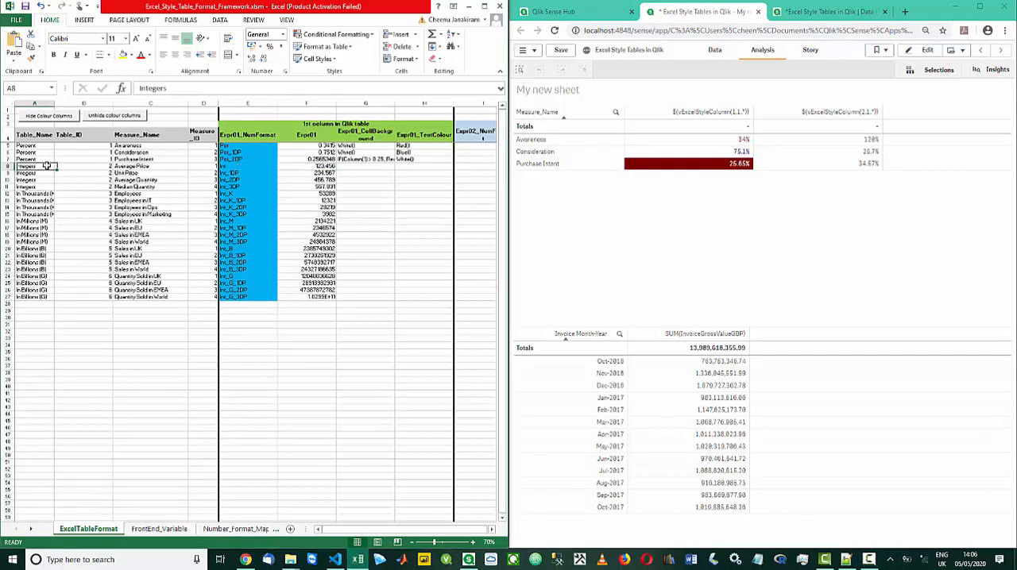
key("shift+Right")
key("shift+Right")
key("shift+Right")
key("shift+Right")
key("shift+Right")
key("shift+Right")
key("shift+Right")
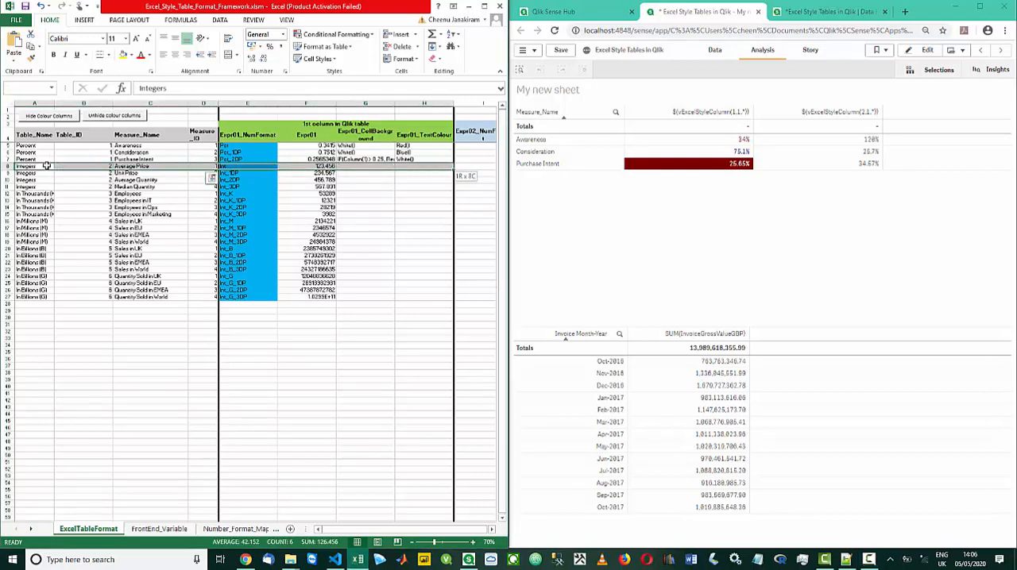
key("ctrl+shift+Down")
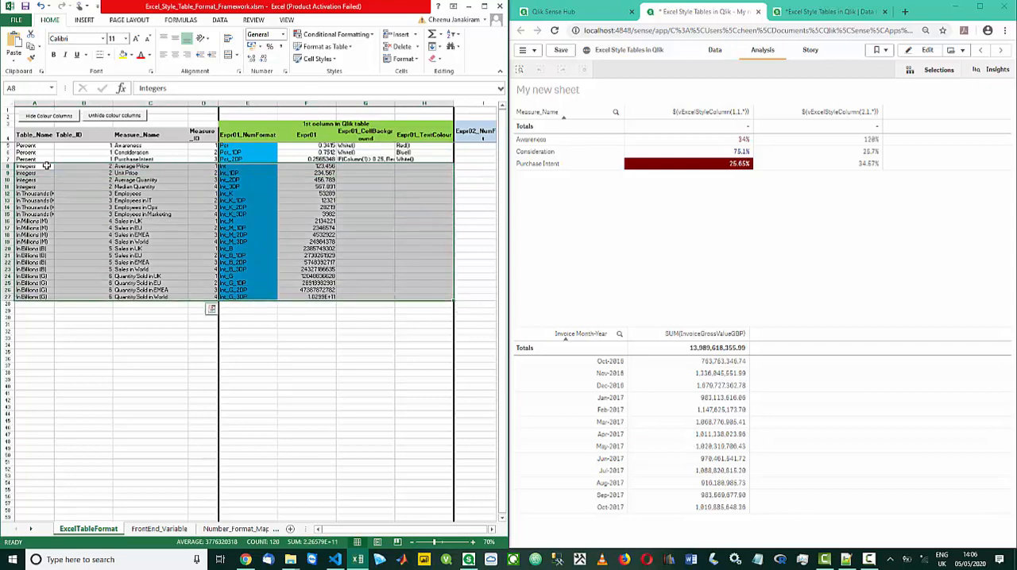
key("ctrl+c")
key("Down")
key("Down")
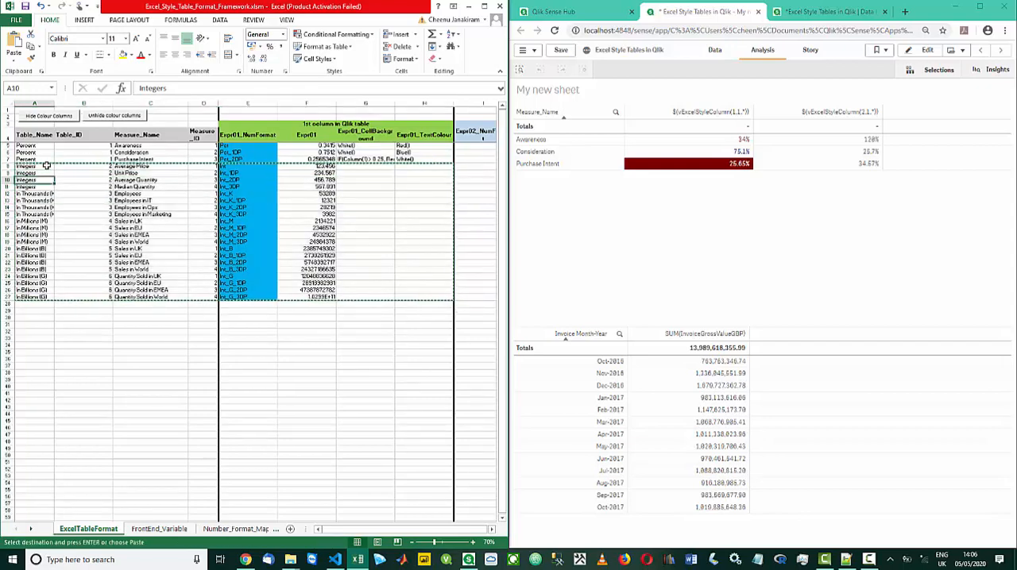
key("Down")
key("Return")
key("Up")
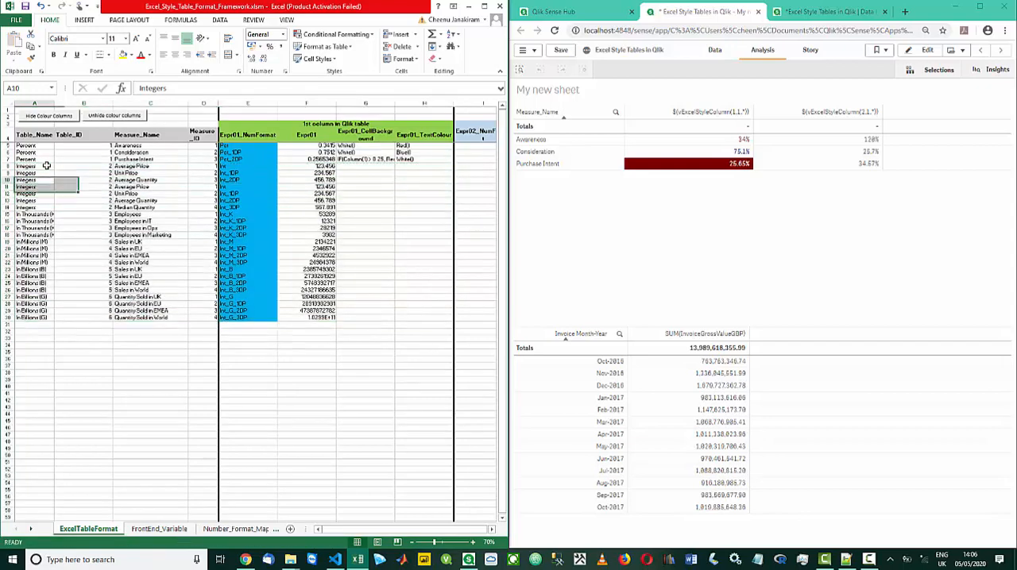
Try to enter July 2017 as the measure name of the first Integers row
left_click(47, 165)
key("Right")
key("Right")
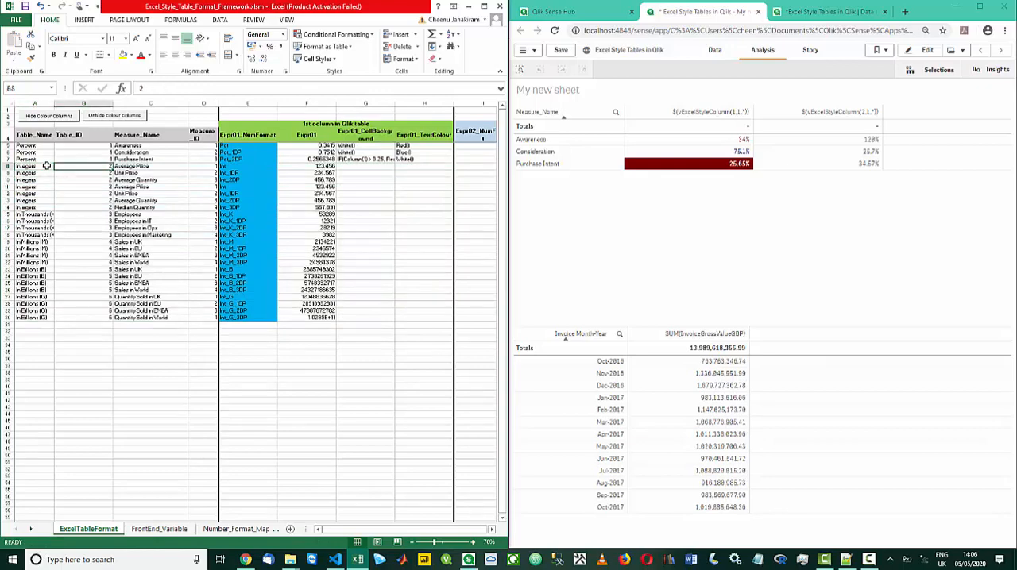
type("J")
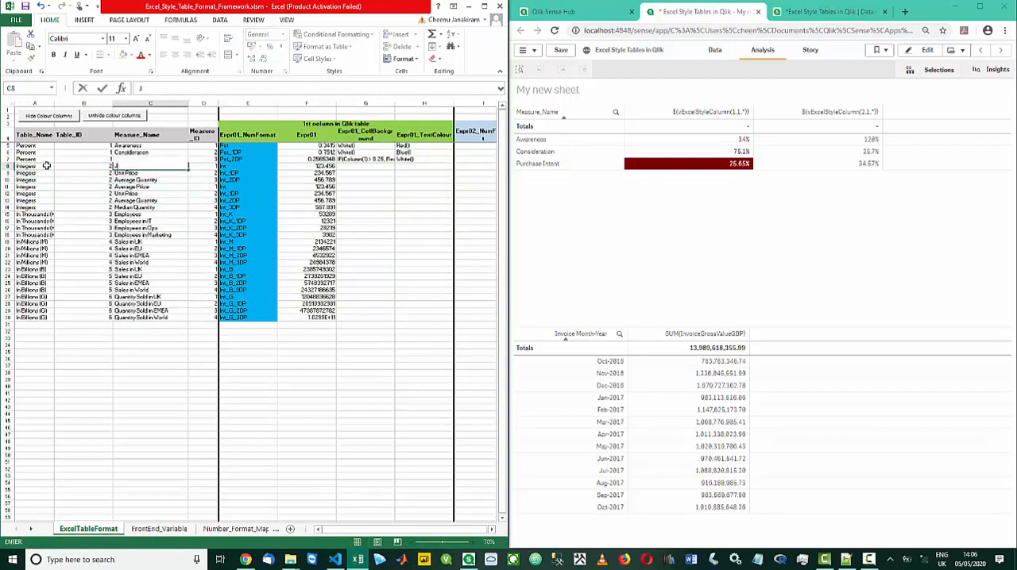
type("uly 2017")
key("Return")
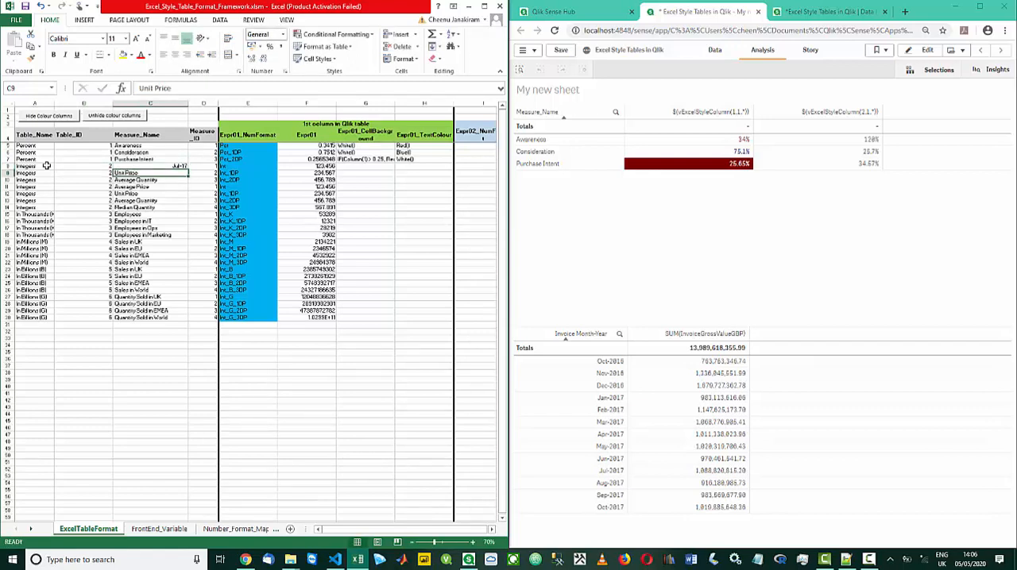
type("A")
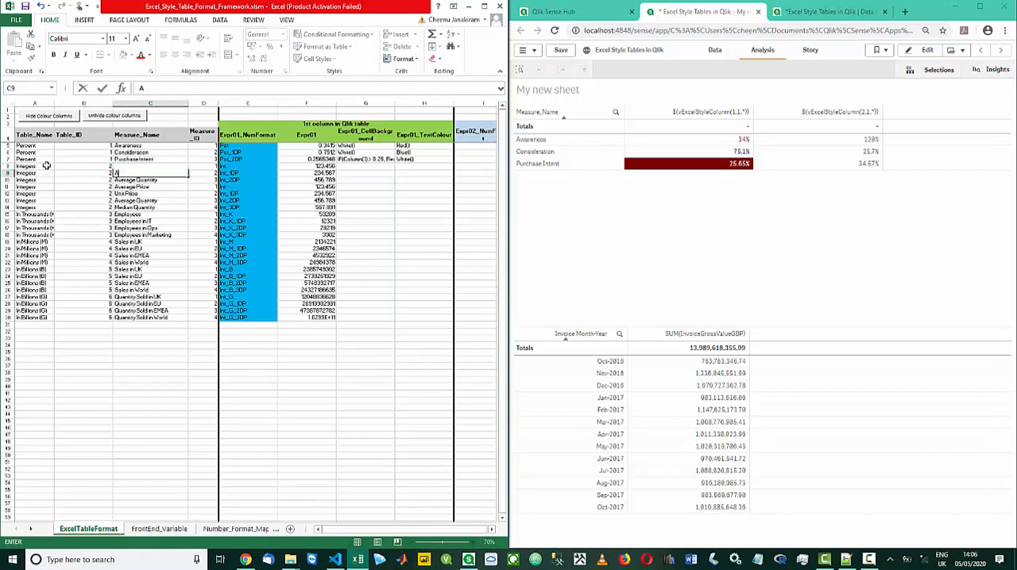
Name the measures of the first two Integers rows July 2017 and September 2017, both entered as text
key("Up")
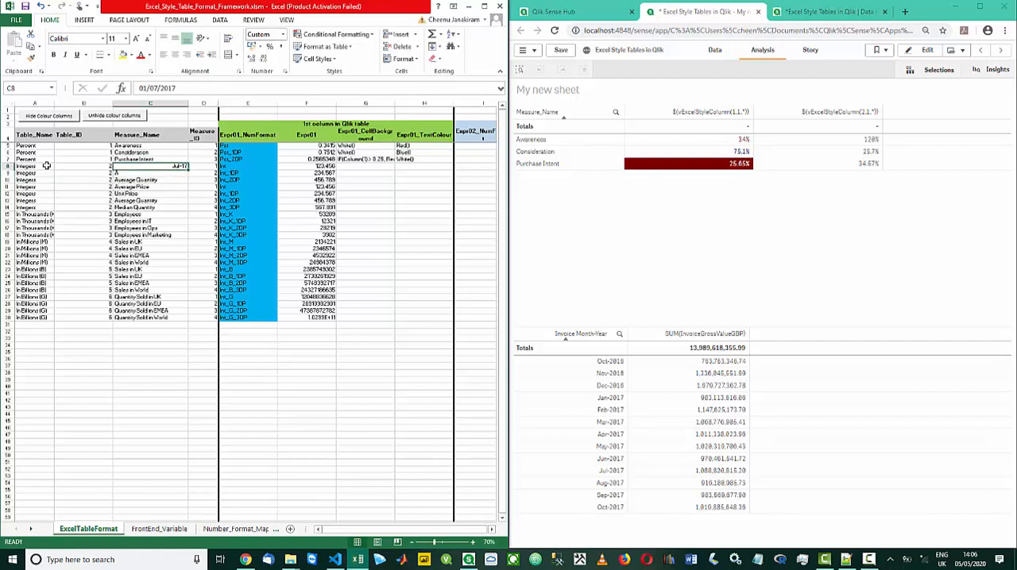
type("'July")
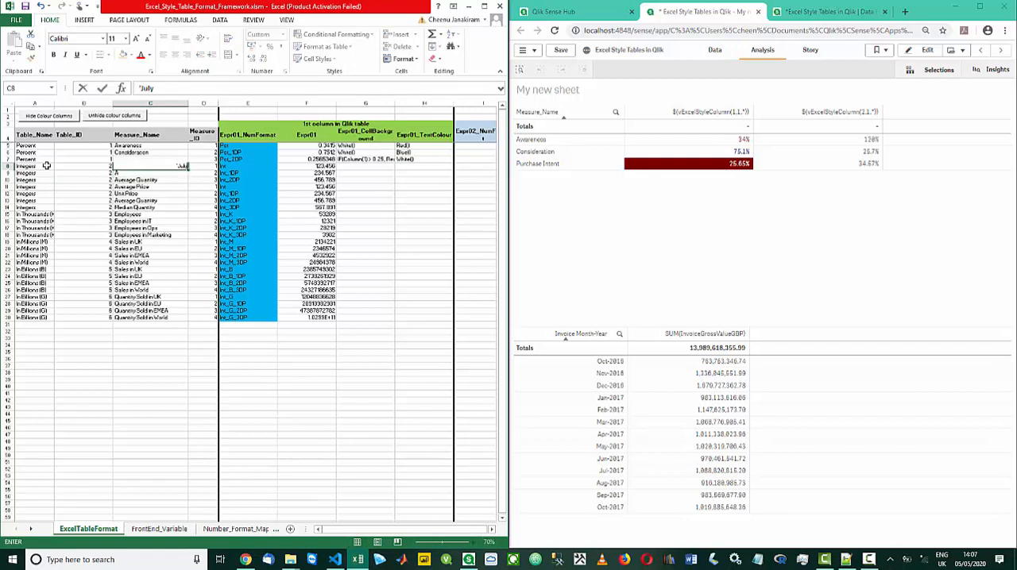
type(" 2017")
key("Return")
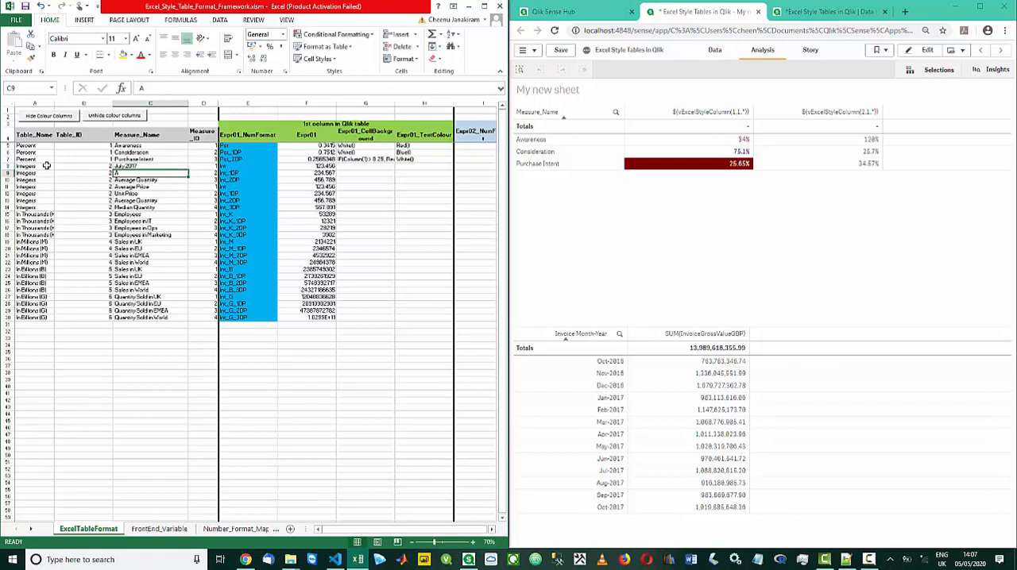
type("'Septe")
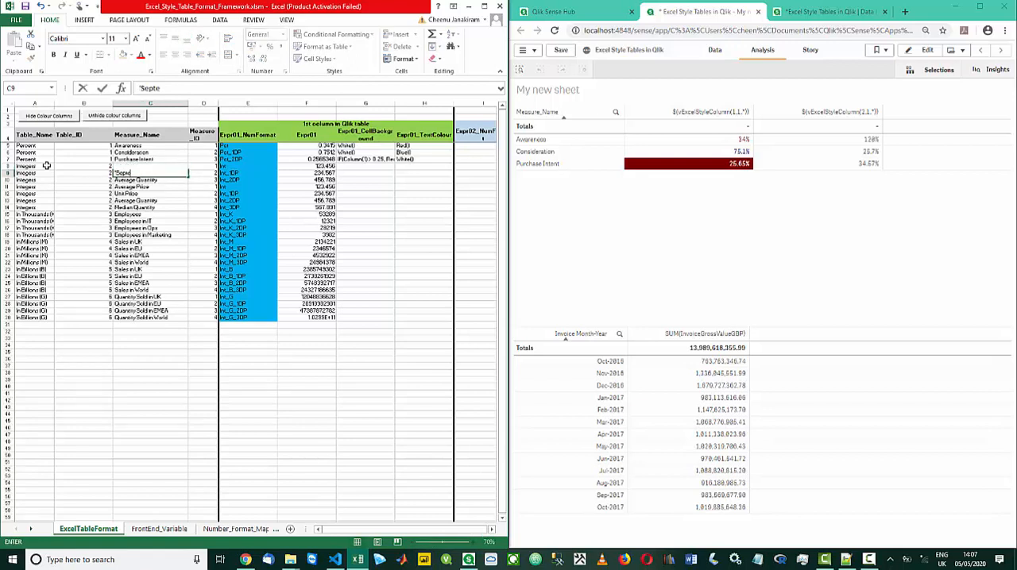
type("mber 2017")
key("Return")
Name the measure of the third Integers row Sum of Both
type("Sum")
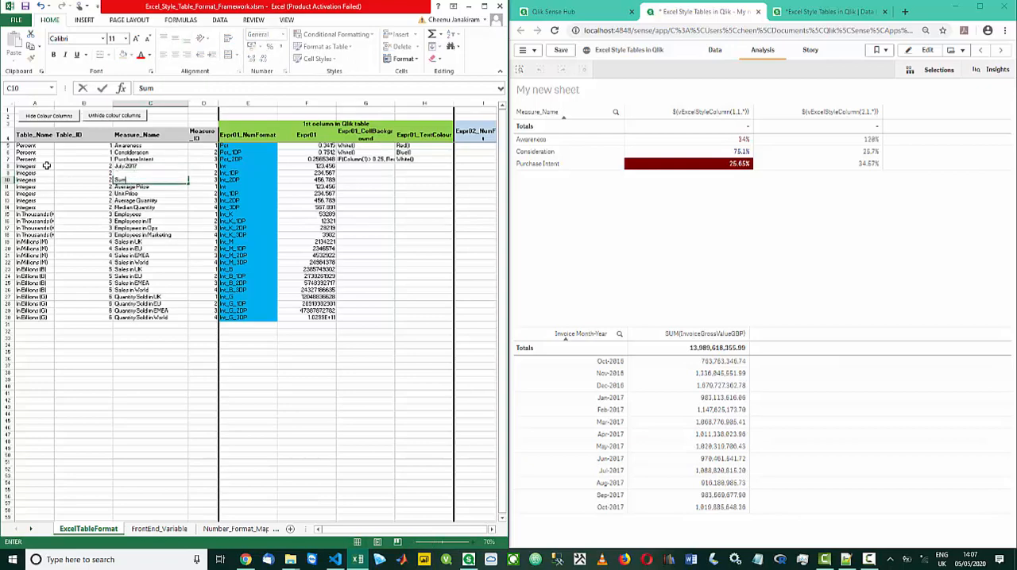
type(" of BOt")
key("BackSpace")
key("BackSpace")
key("Return")
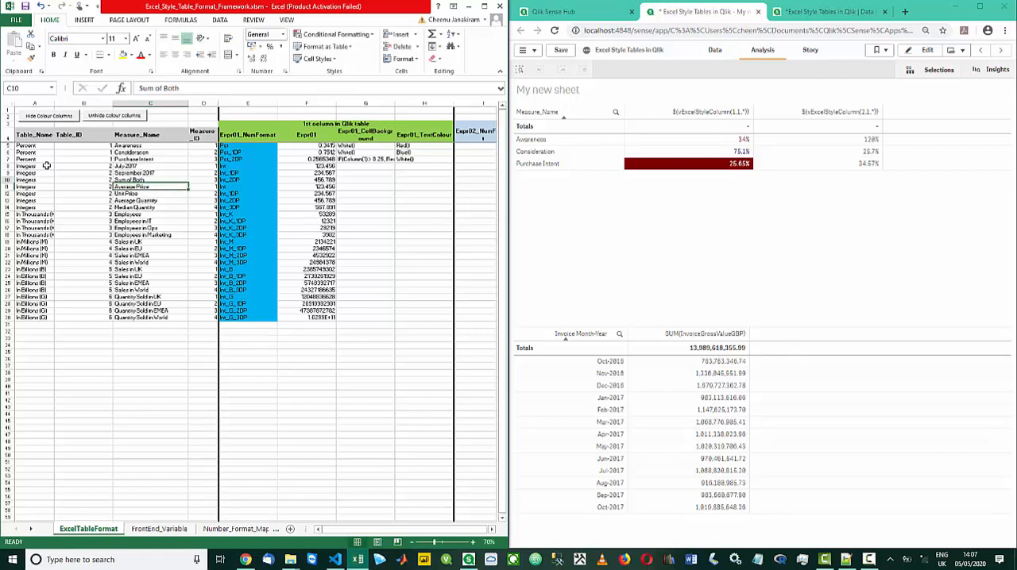
Switch to the text editor, copy the prepared Jul-2017 SUM expression, and bring the Excel and Qlik windows back
key("Up")
key("Up")
key("Up")
key("Right")
key("Right")
key("Right")
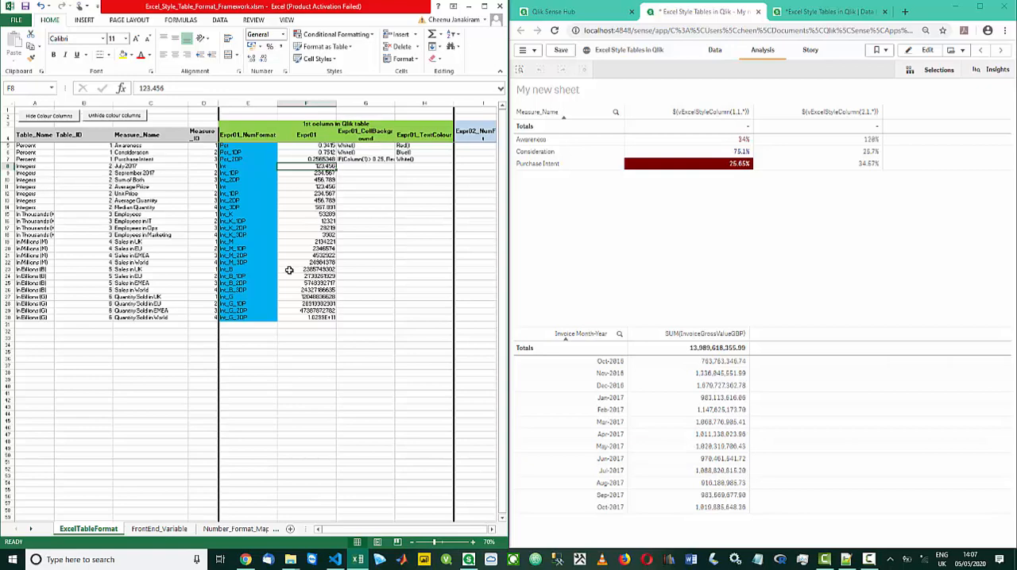
left_click(846, 559)
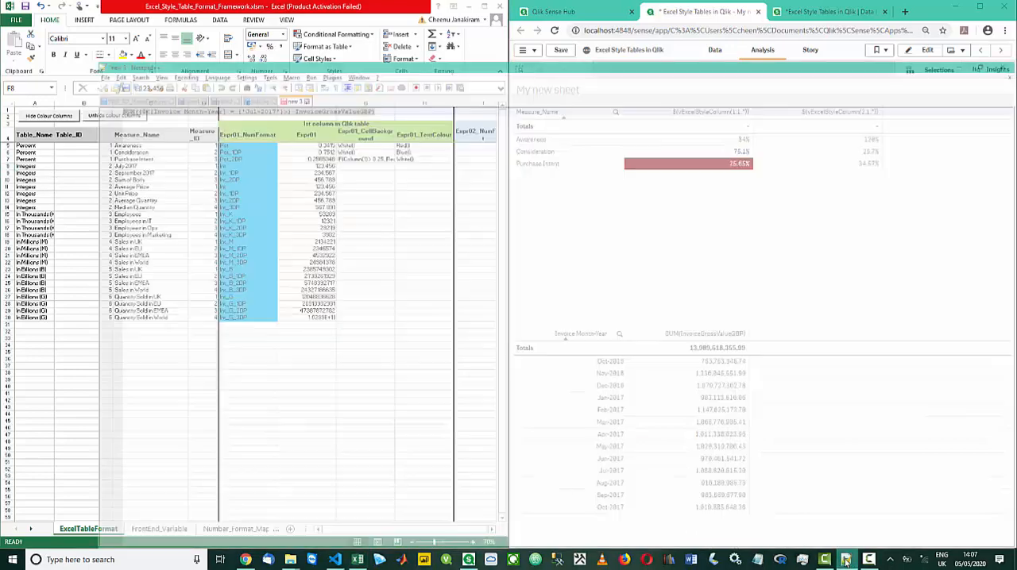
key("alt+Tab")
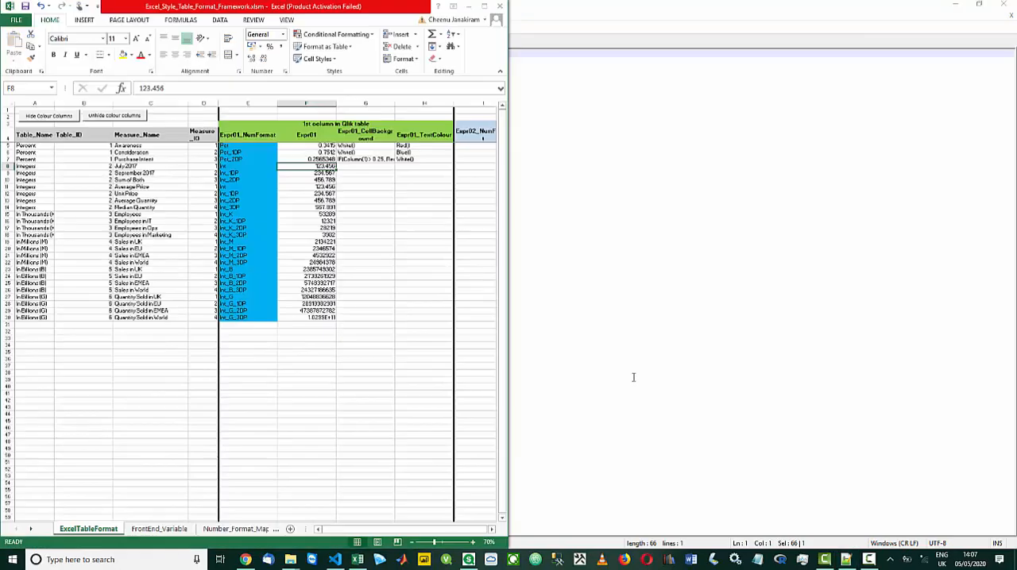
left_click(263, 561)
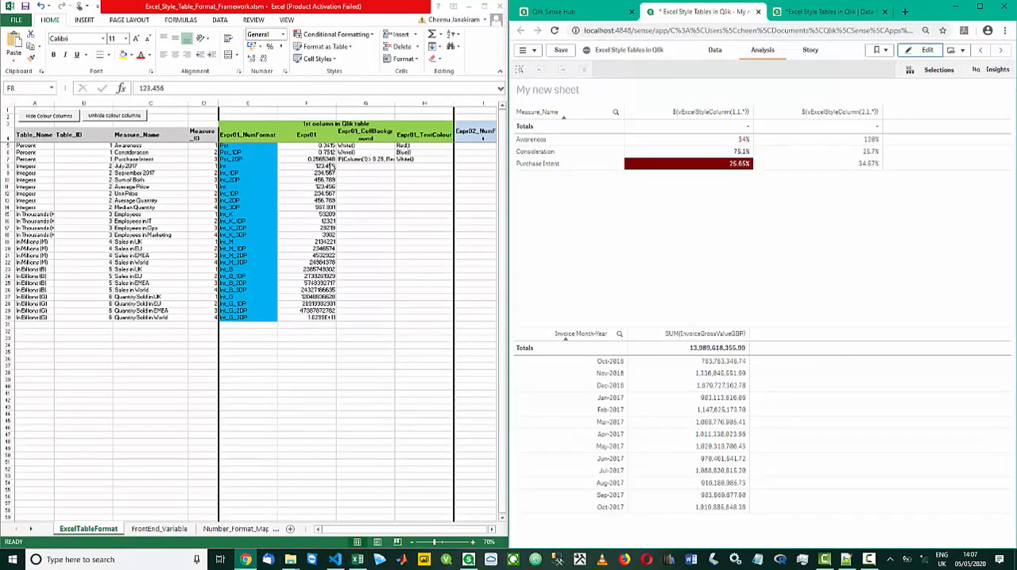
Set Expr01 of the July 2017 row to SUM({$<[Invoice Month-Year] = {'Jul-2017'}>} InvoiceGrossValueGBP)
left_click(324, 166)
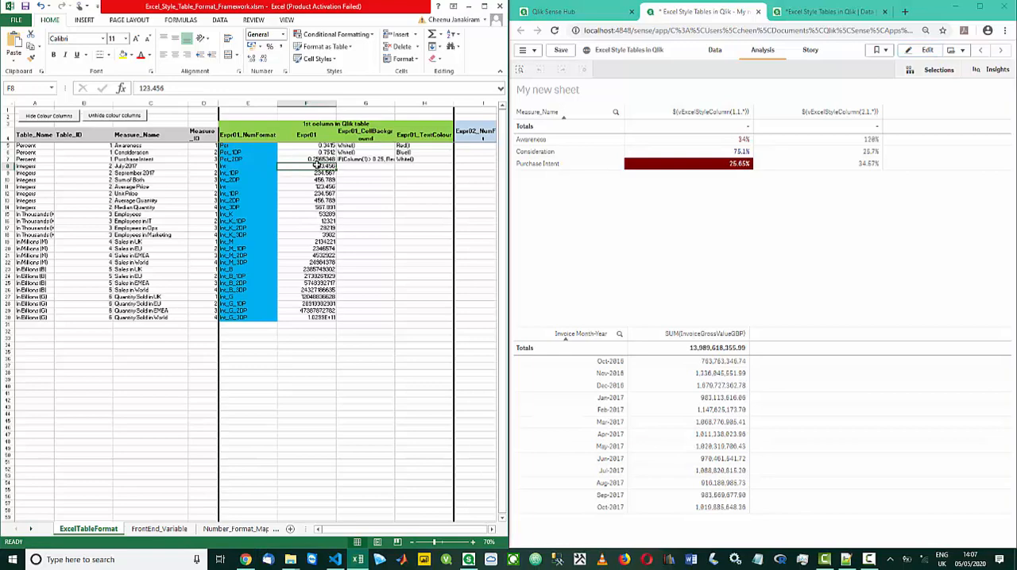
left_click_drag(202, 88, 102, 90)
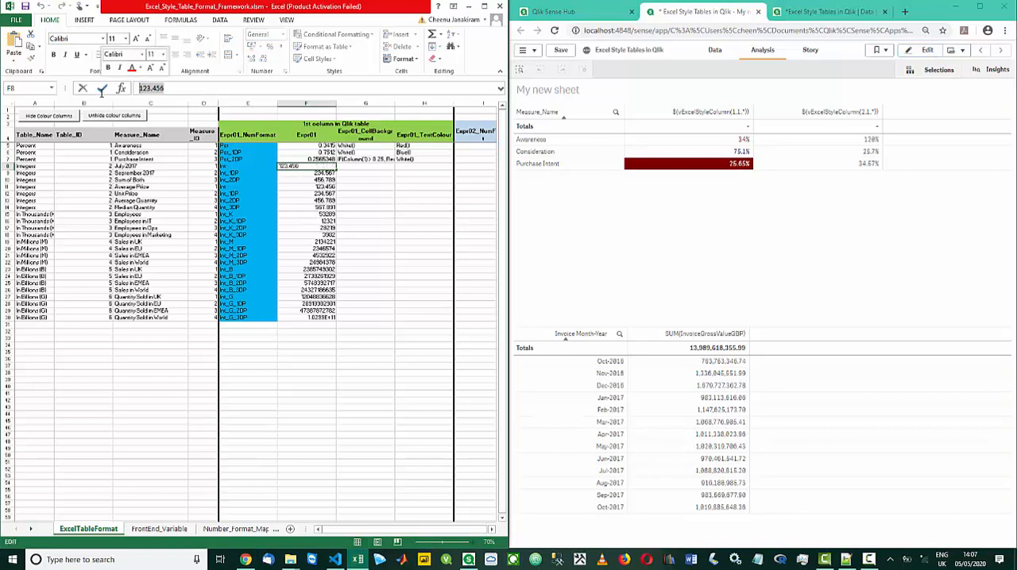
key("ctrl+v")
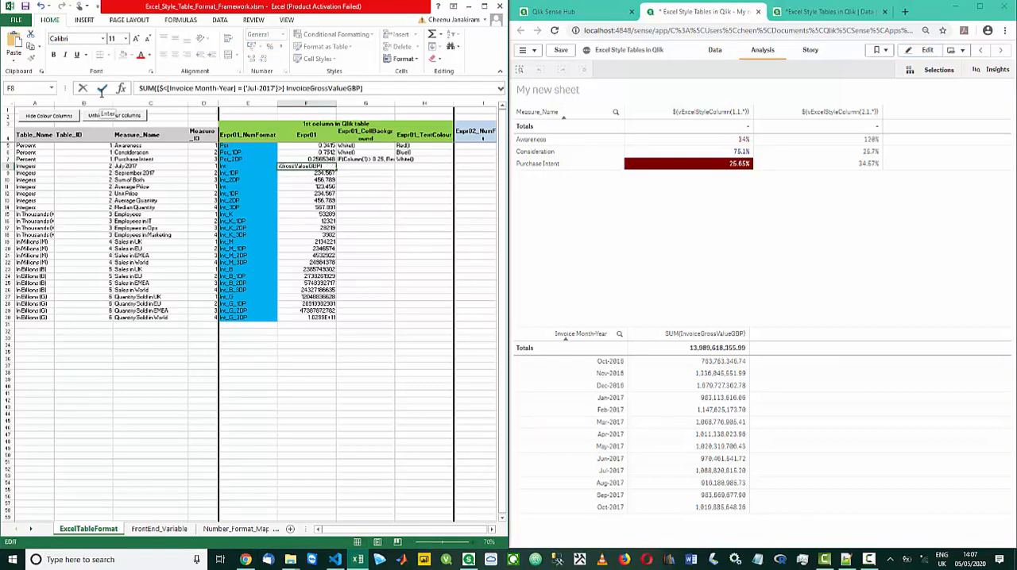
key("Return")
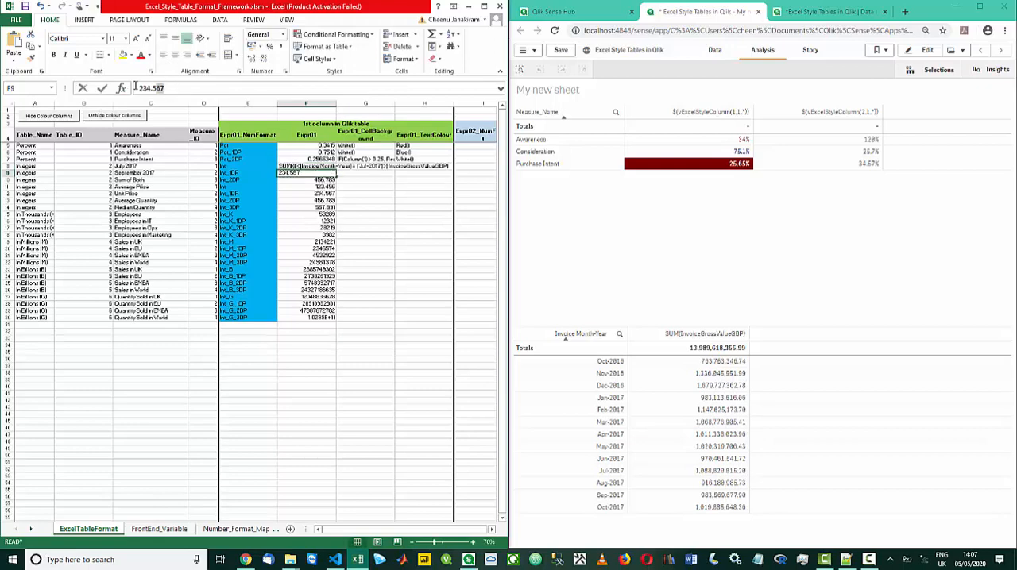
Set Expr01 of the September 2017 row to the copied SUM expression, with the month changed to Sep-2017
left_click_drag(135, 85, 121, 87)
key("ctrl+v")
key("Return")
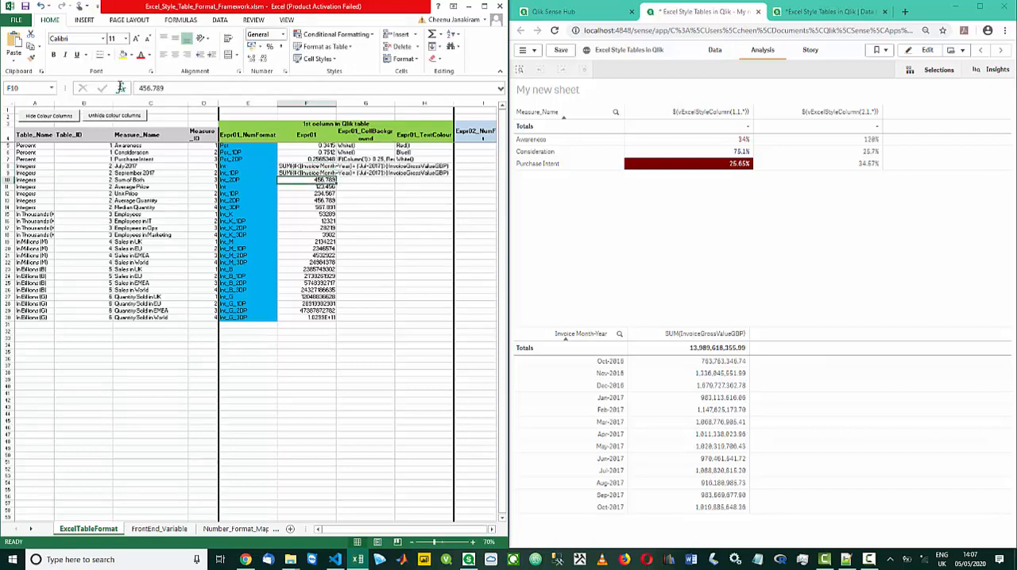
key("Up")
left_click(255, 88)
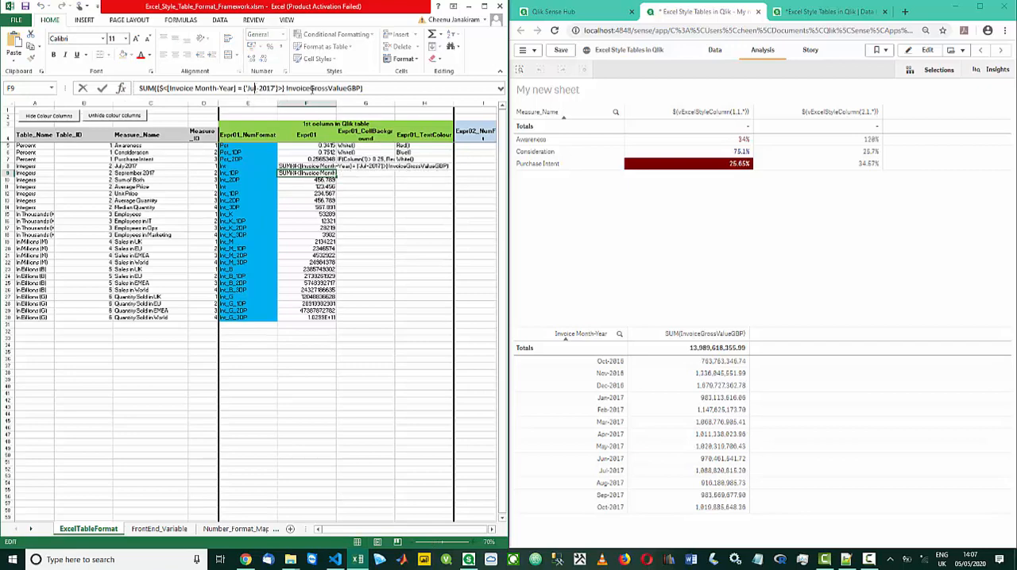
key("BackSpace")
key("BackSpace")
key("BackSpace")
type("Sep")
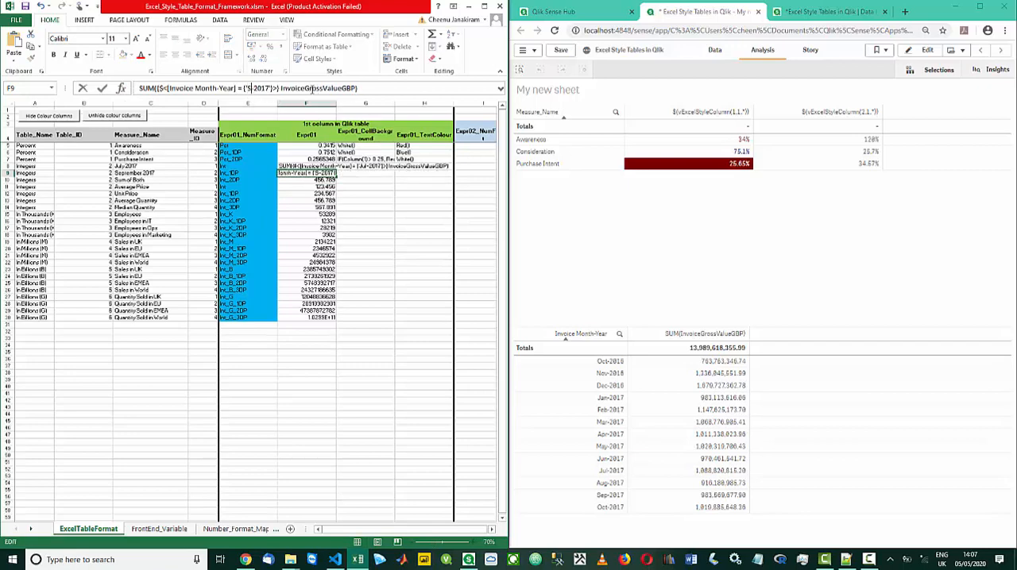
key("Return")
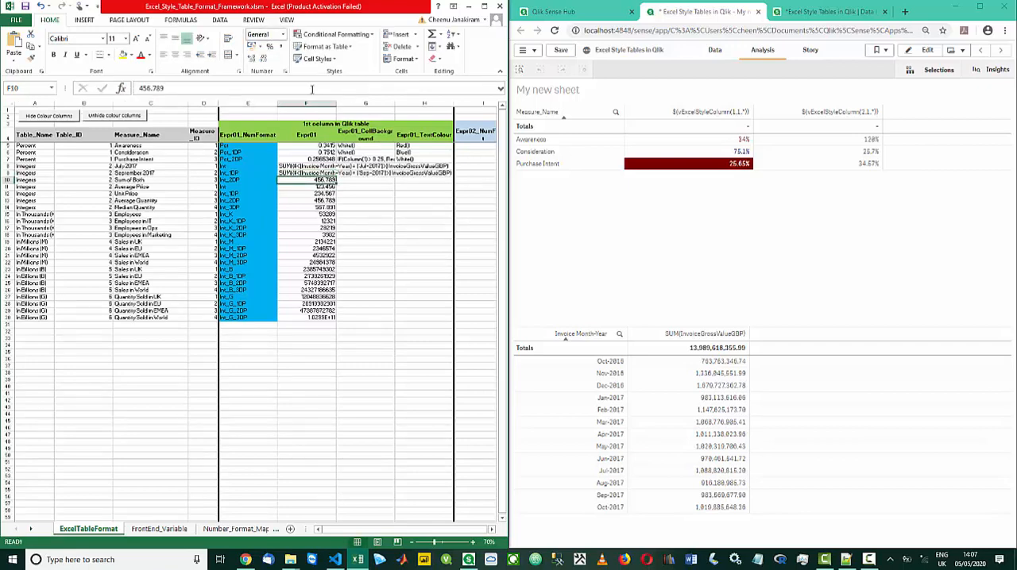
Set Expr01 of the Sum of Both row to =CONCATENATE(F8,"+",F9), joining the July and September expressions
type("=conc")
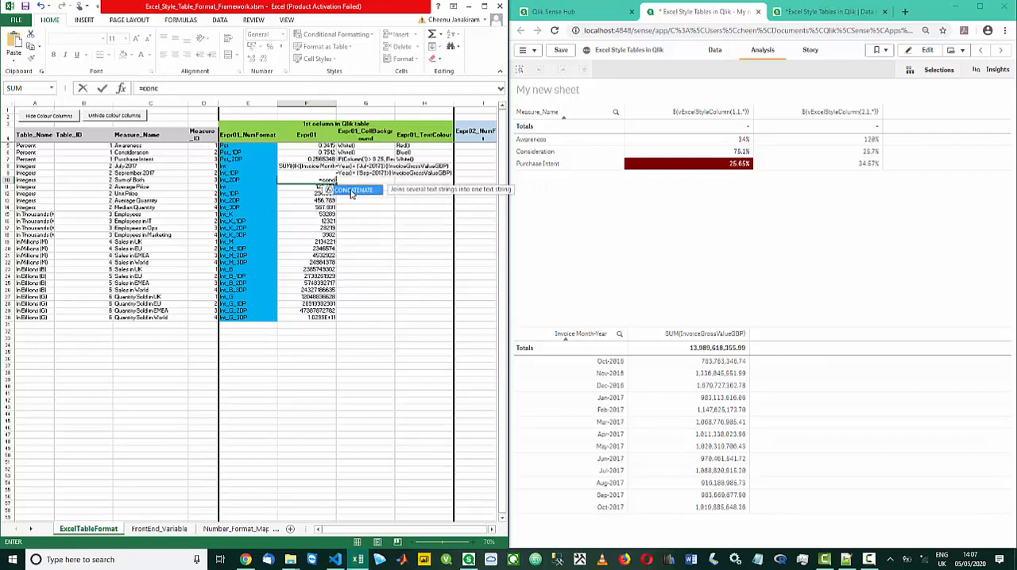
key("Tab")
left_click(222, 90)
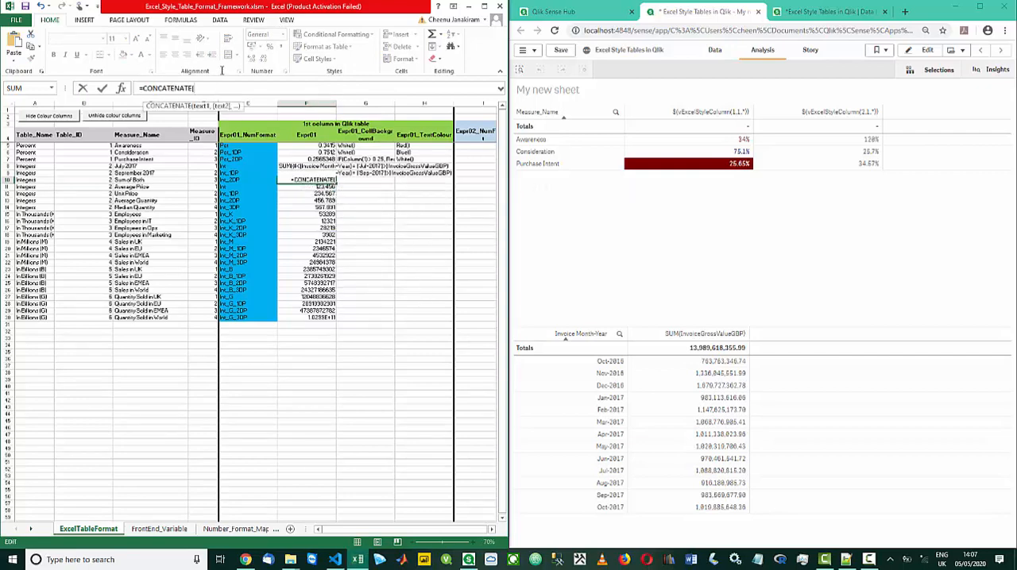
left_click(301, 166)
type(",")
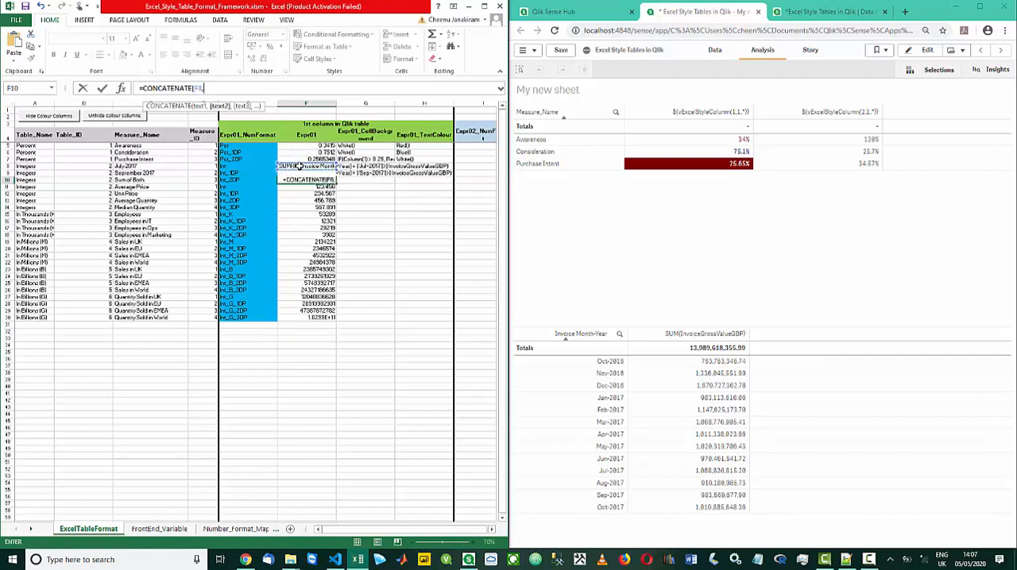
type("\"+\"")
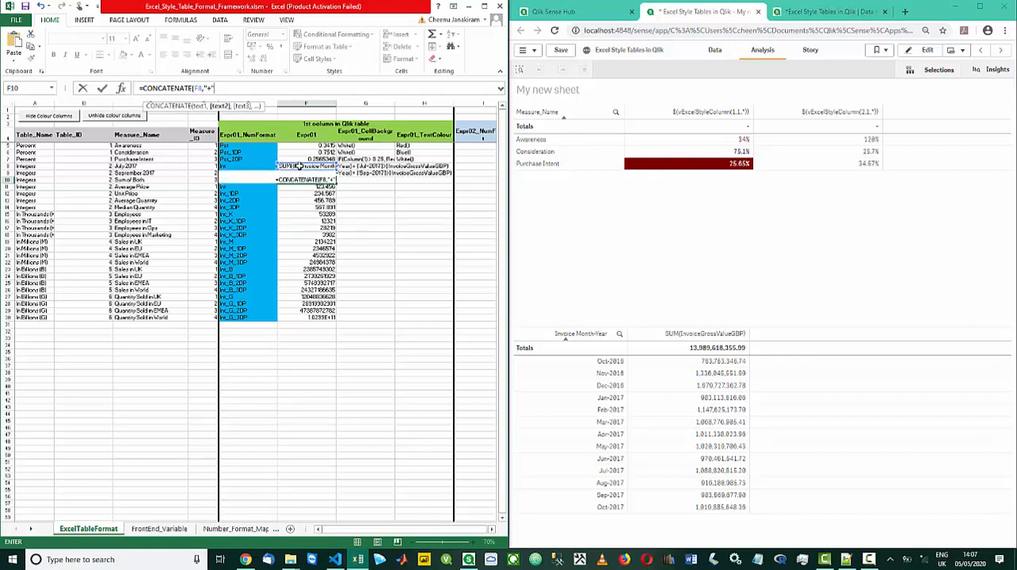
type(",")
left_click(361, 173)
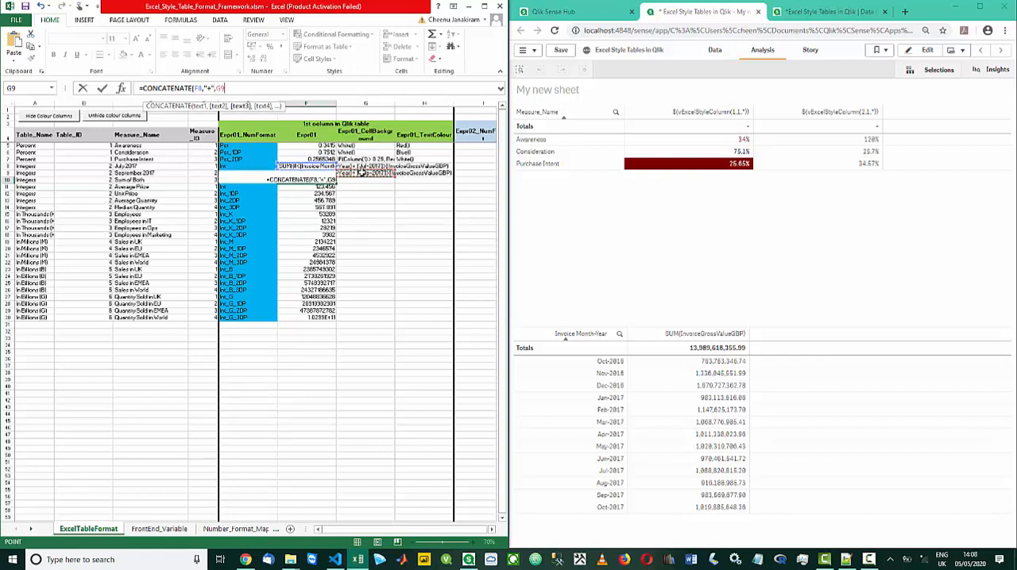
key("Left")
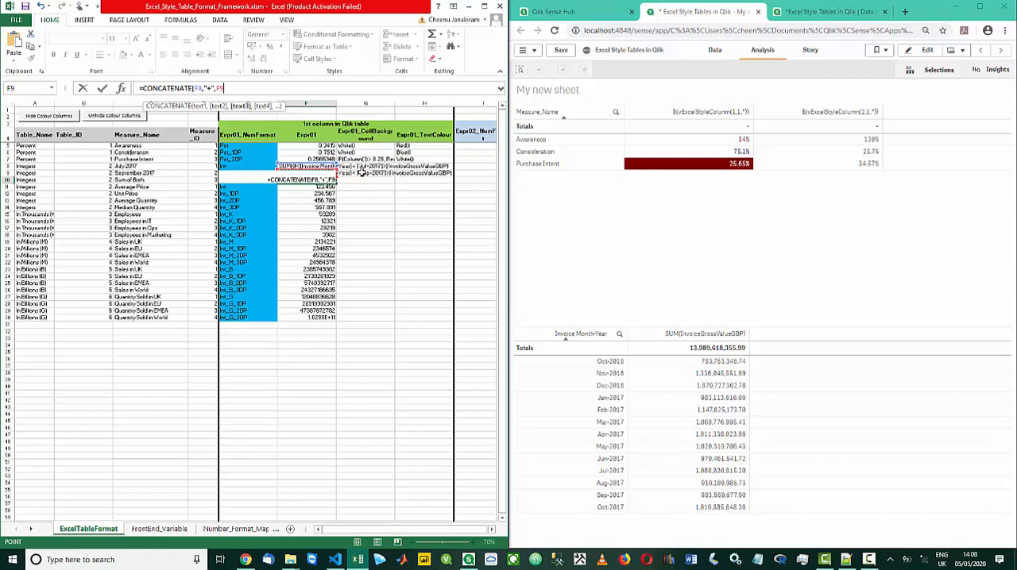
type(")")
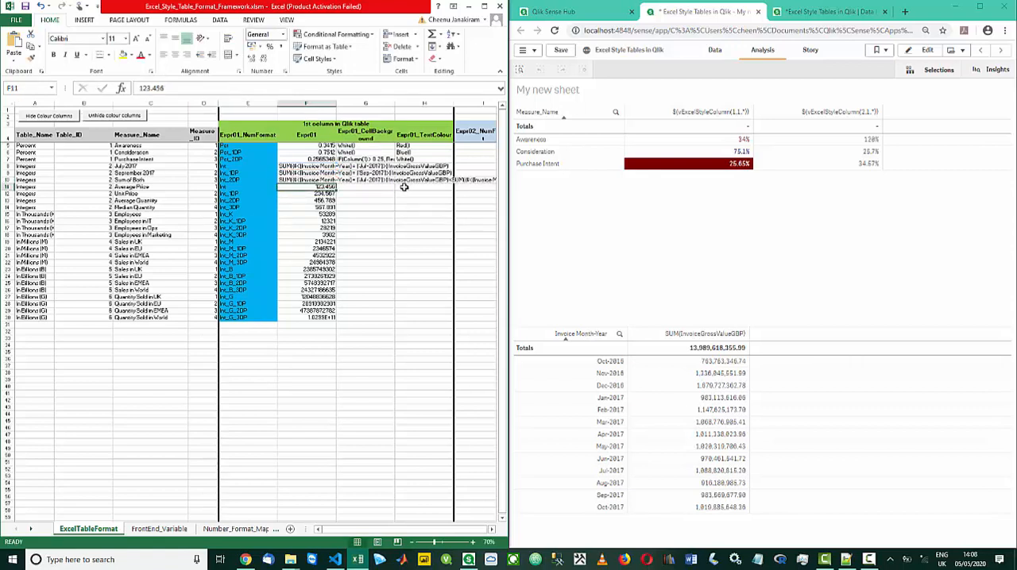
Save the workbook with the new expressions, reload the Qlik app's data, and return to the analysis sheet
left_click(25, 7)
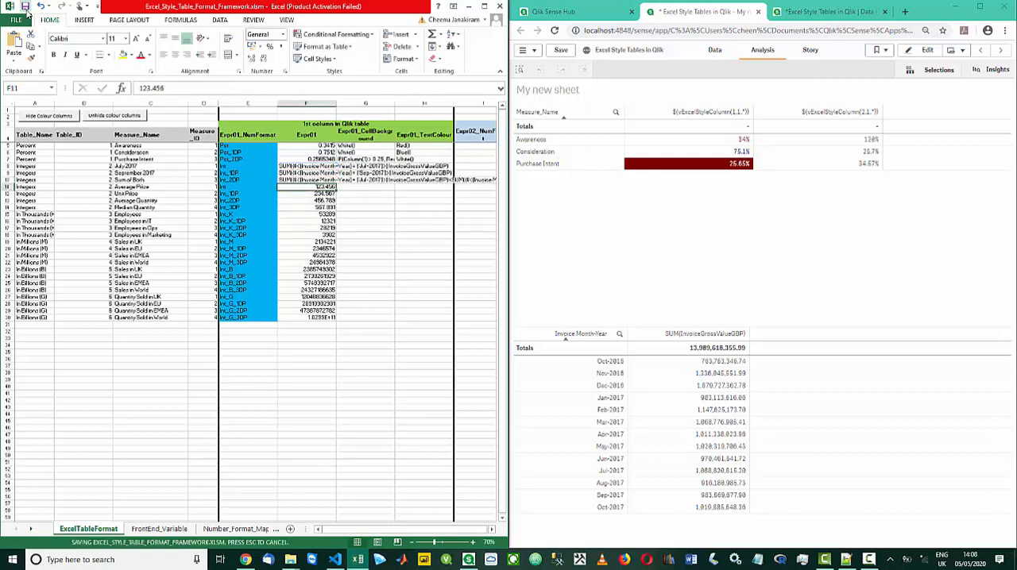
left_click(830, 11)
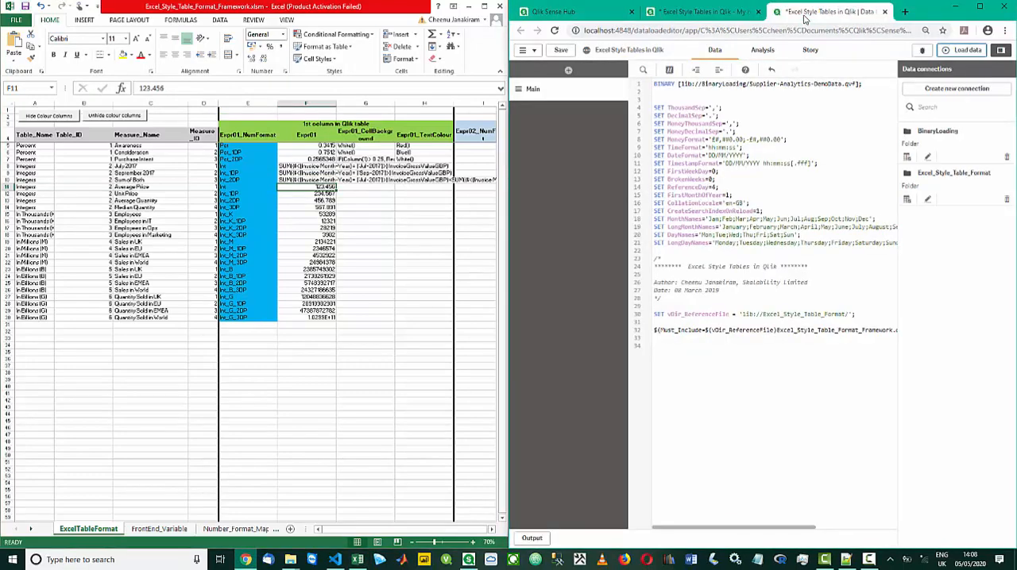
left_click(951, 51)
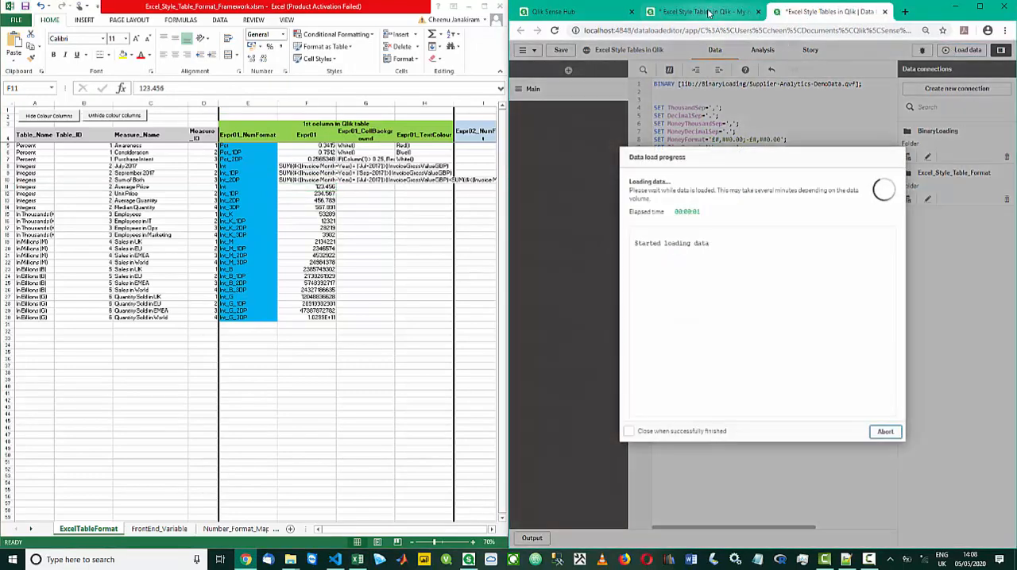
left_click(885, 432)
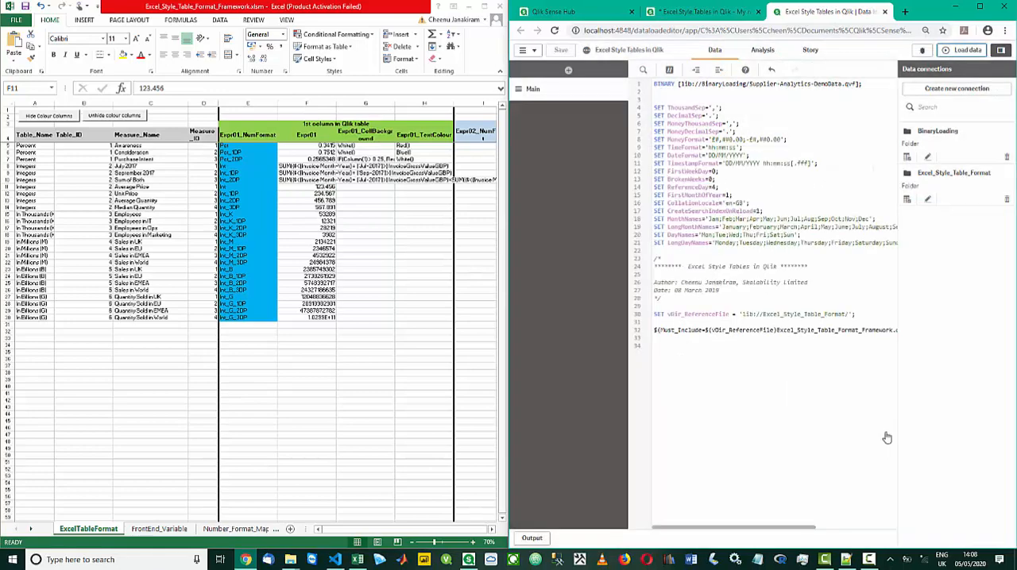
left_click(706, 13)
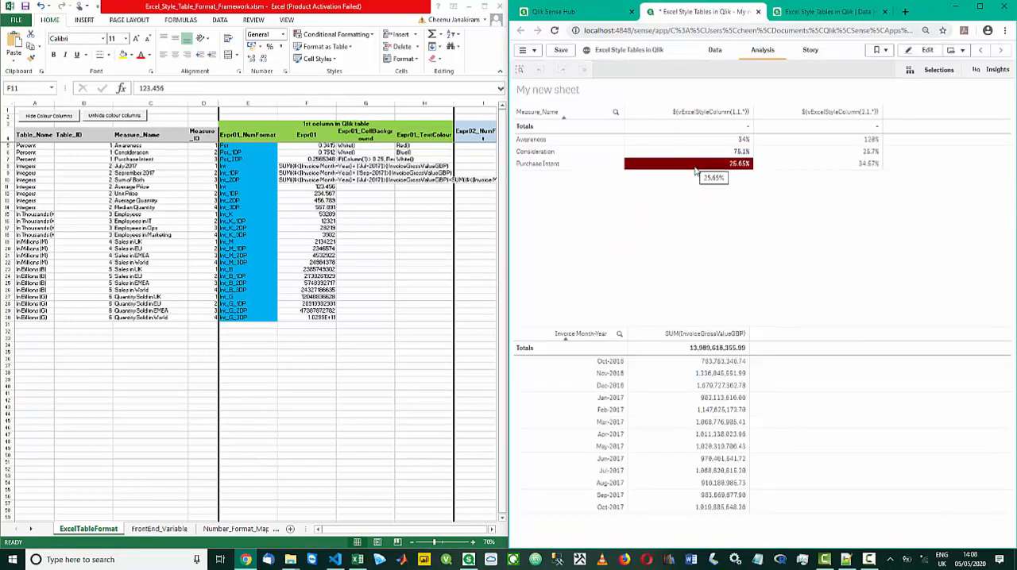
Set the Table_ID of the July 2017 row to 1
left_click(106, 166)
key("F2")
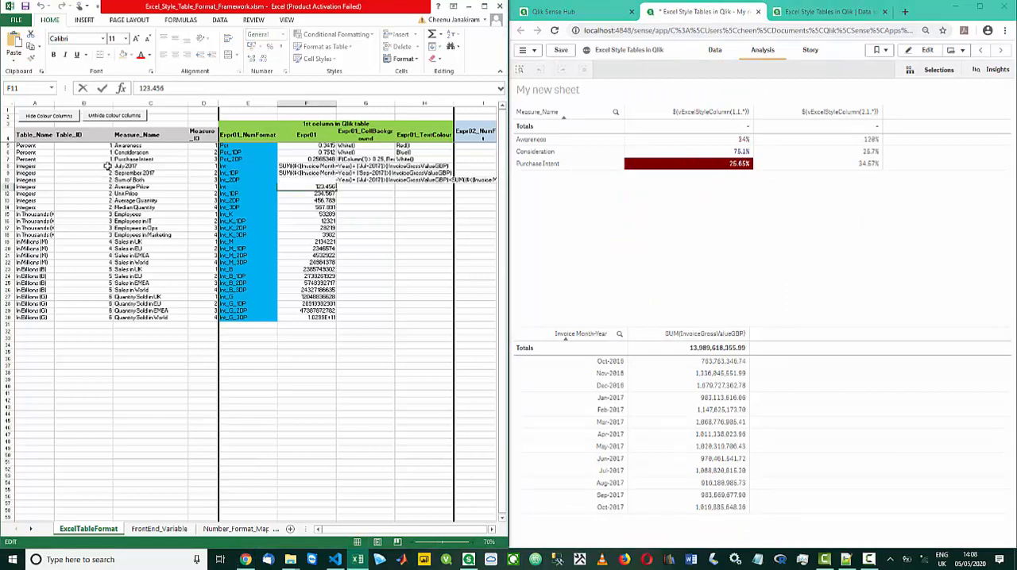
left_click(106, 166)
key("Down")
key("Down")
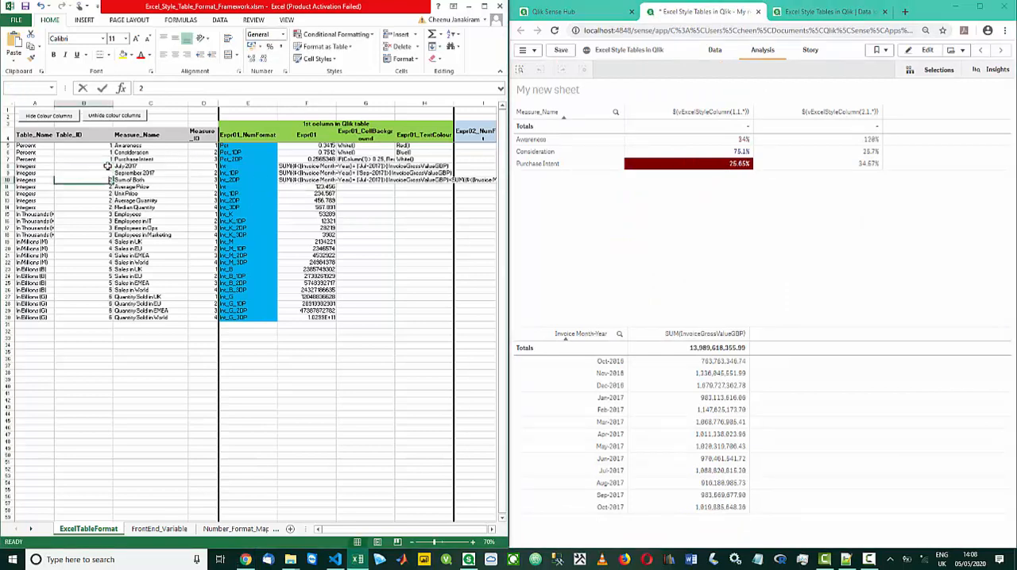
Save the workbook with the July 2017 Table_ID change, reload the app's data, and go back to the sheet
left_click(25, 6)
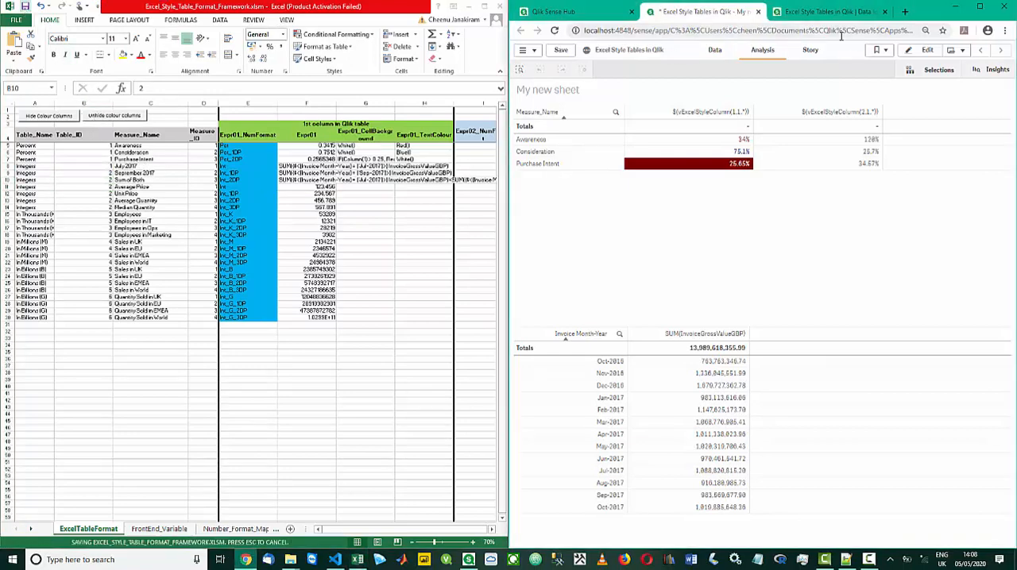
left_click(830, 13)
left_click(955, 51)
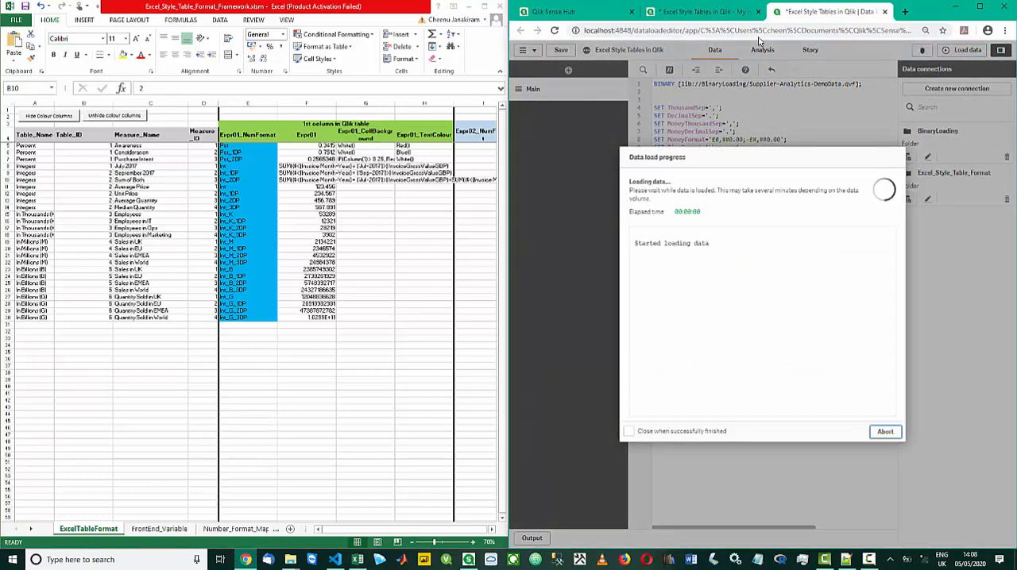
left_click(710, 12)
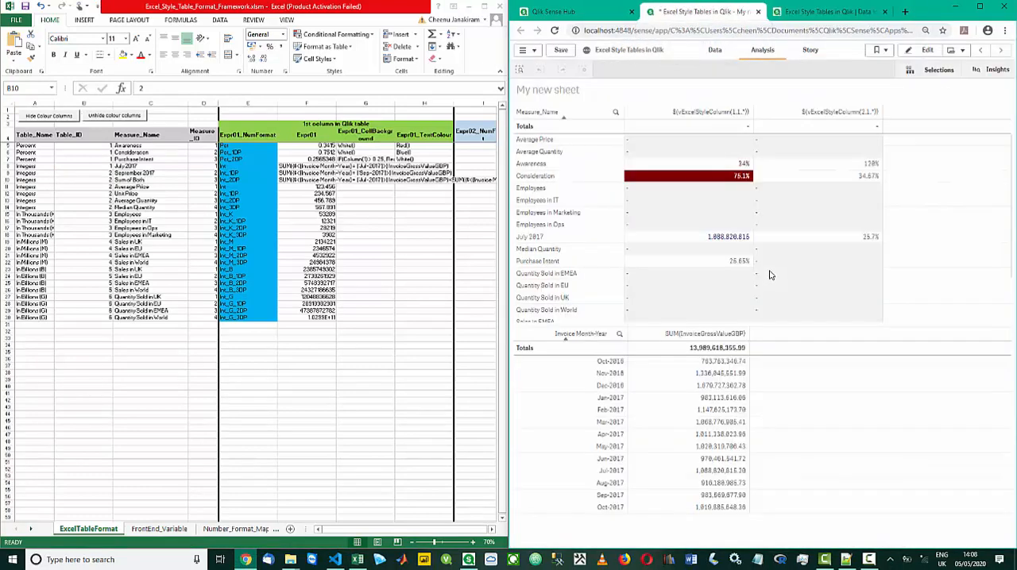
Edit the sheet and exclude zero values from the Measure_Name table through its data handling settings
left_click(925, 50)
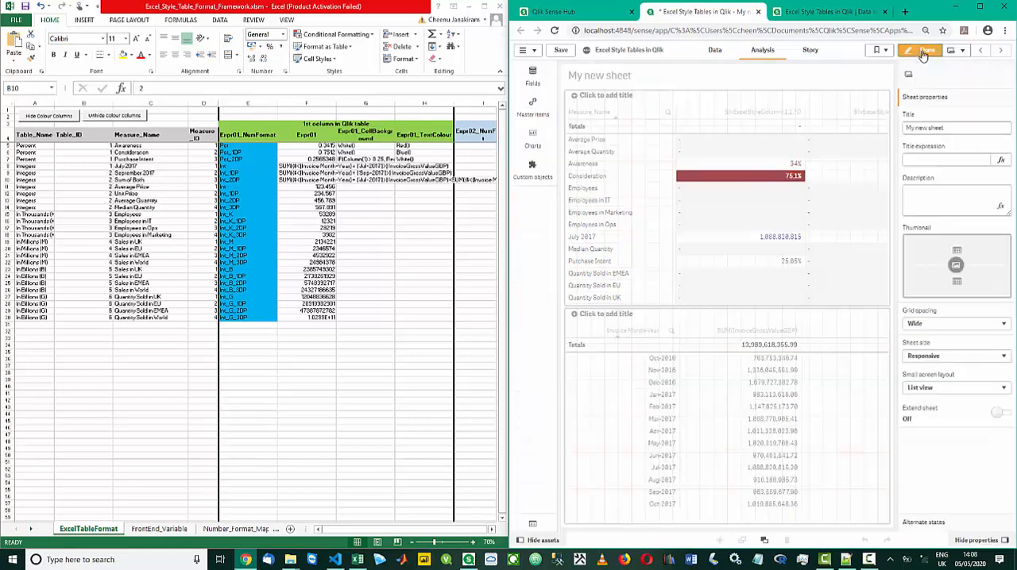
left_click(845, 161)
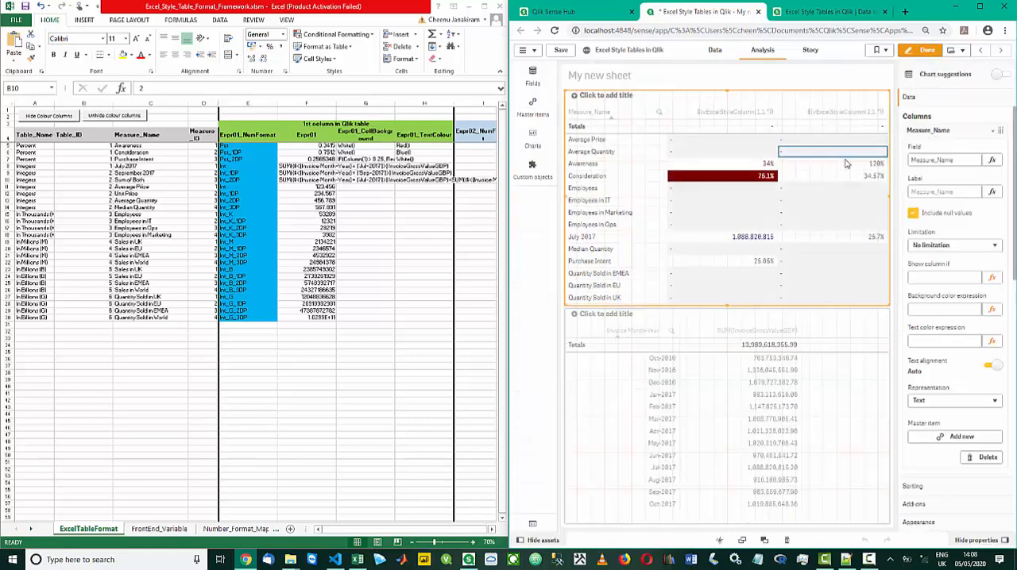
left_click(1015, 403)
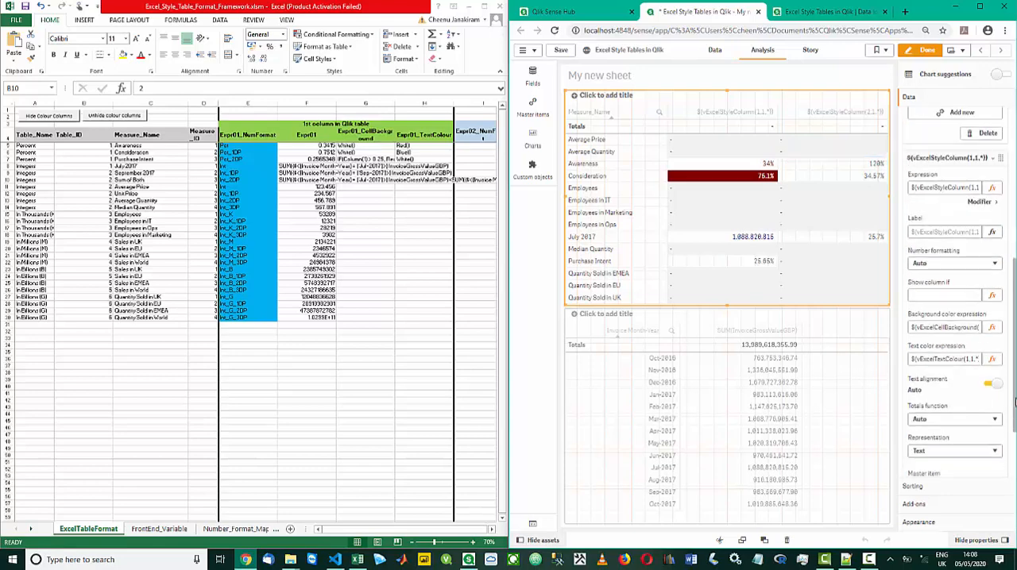
left_click(936, 521)
left_click(940, 137)
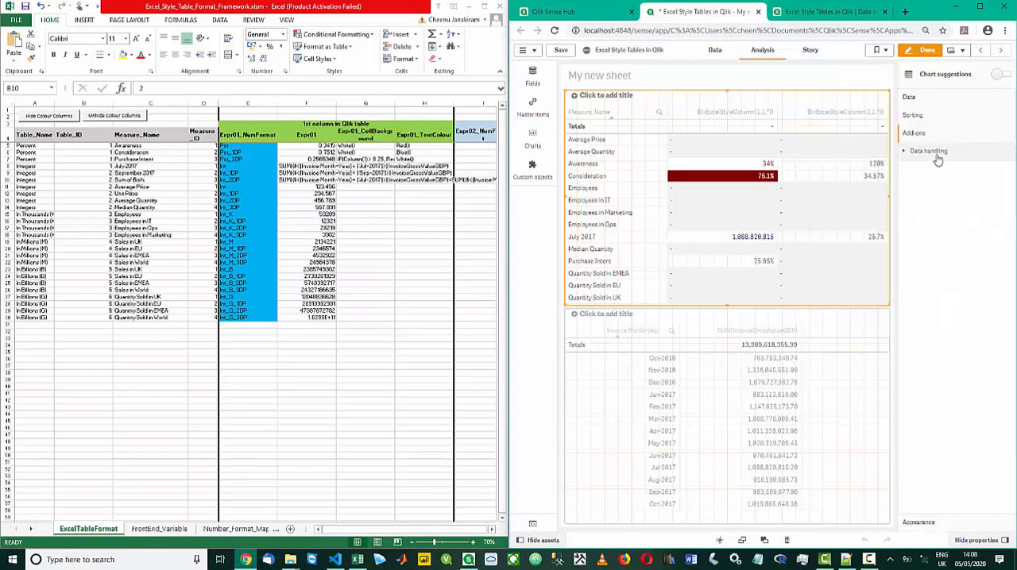
left_click(929, 174)
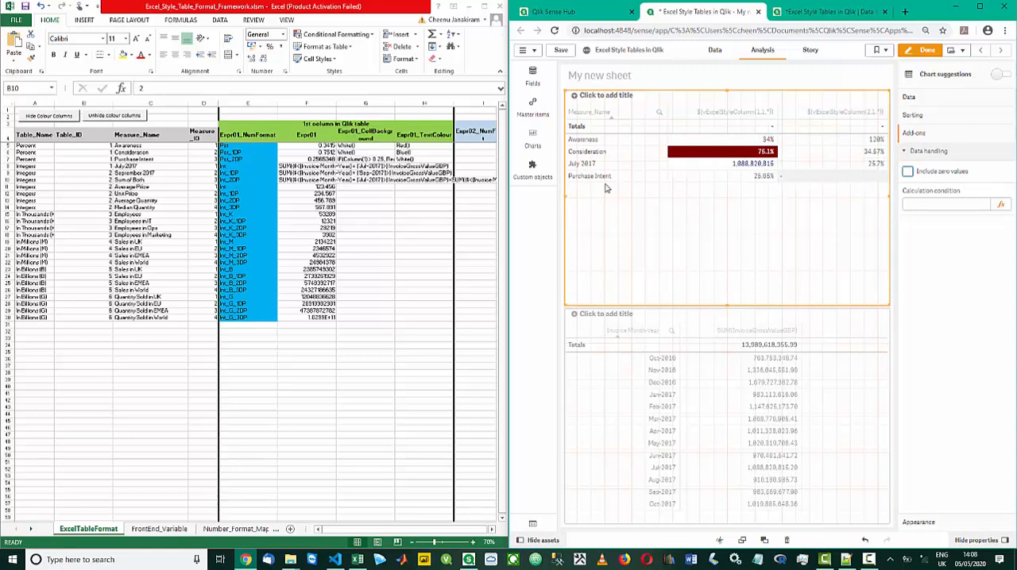
Set the Table_ID of the September 2017 and Sum of Both rows to 1
left_click(106, 173)
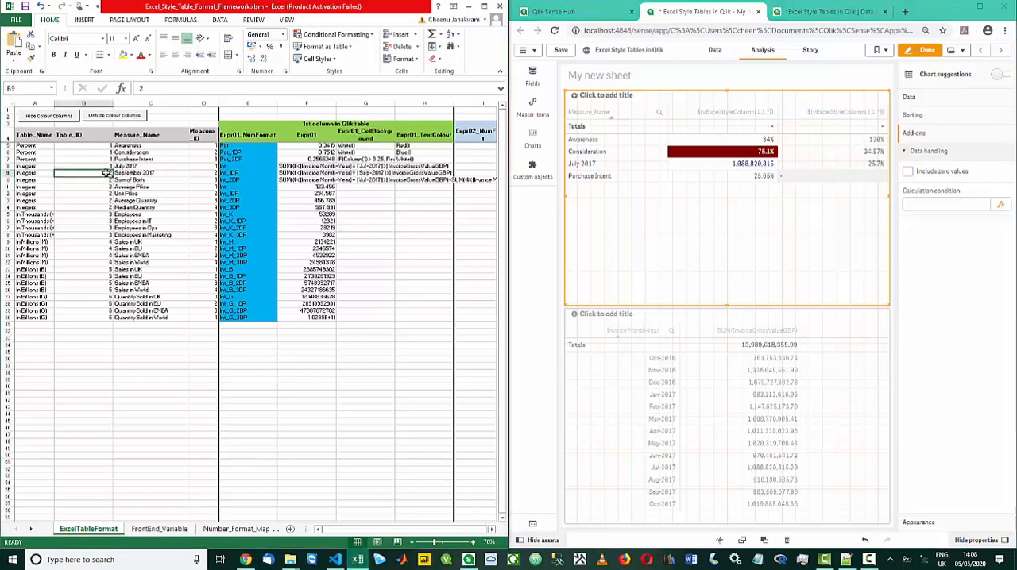
key("Down")
key("Down")
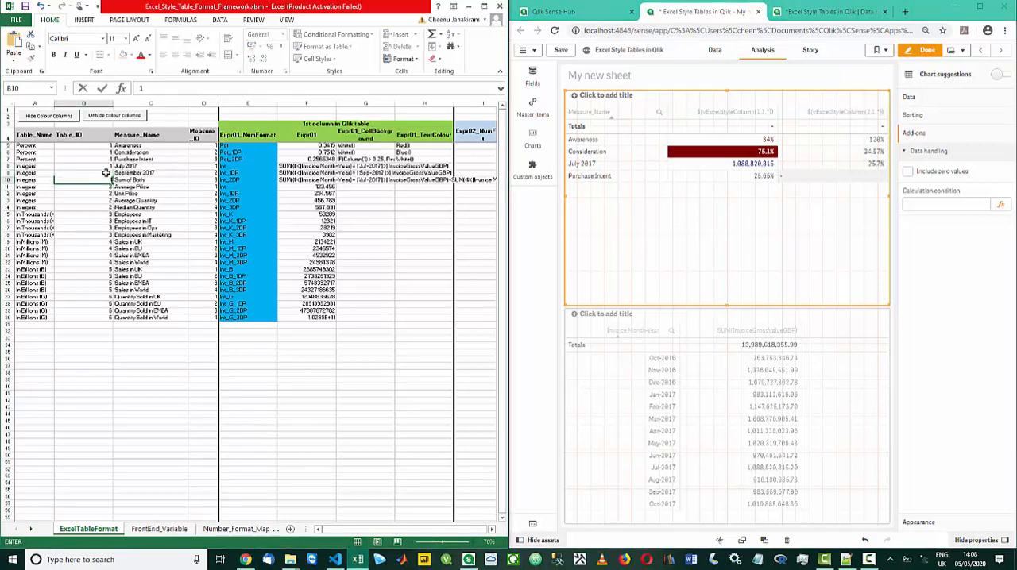
Save the workbook, reload the app's data, and return to the sheet in view mode
left_click(24, 6)
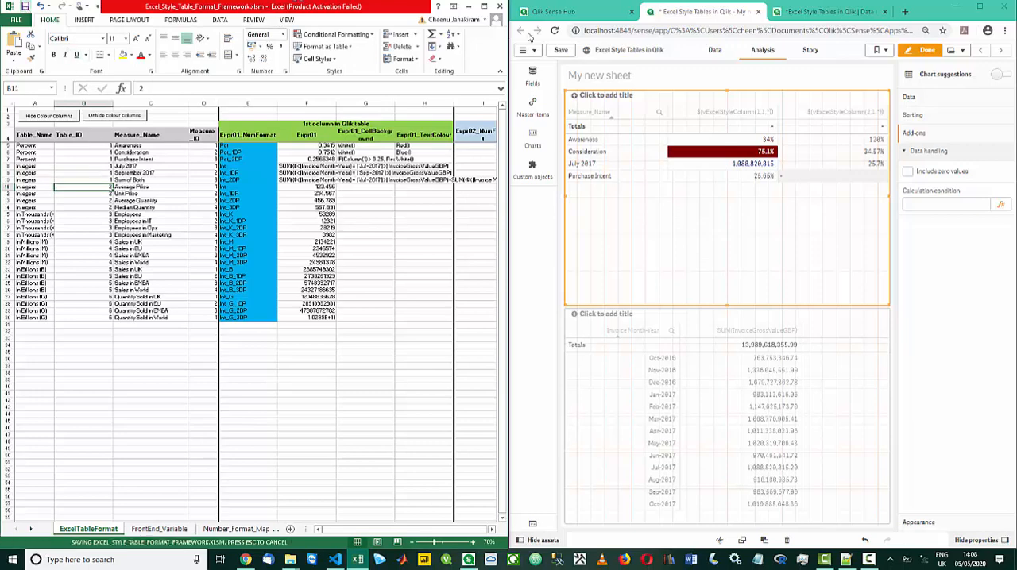
left_click(812, 12)
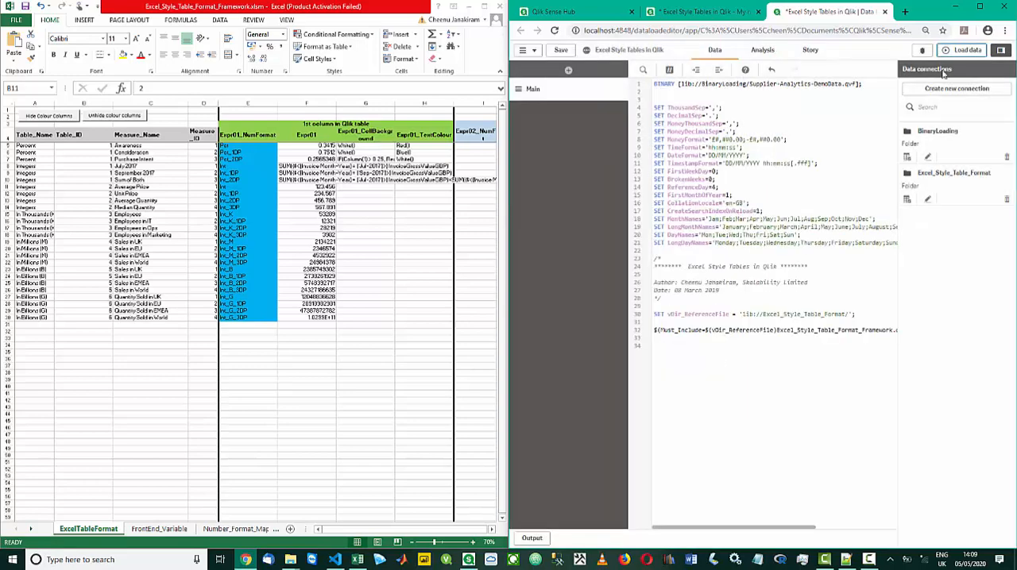
left_click(884, 431)
left_click(954, 51)
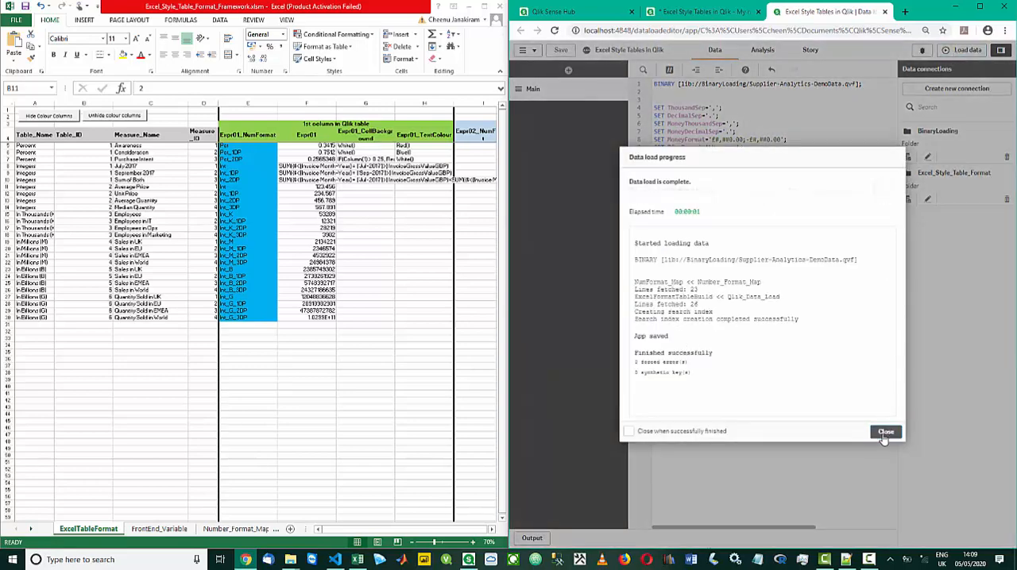
left_click(885, 432)
left_click(735, 13)
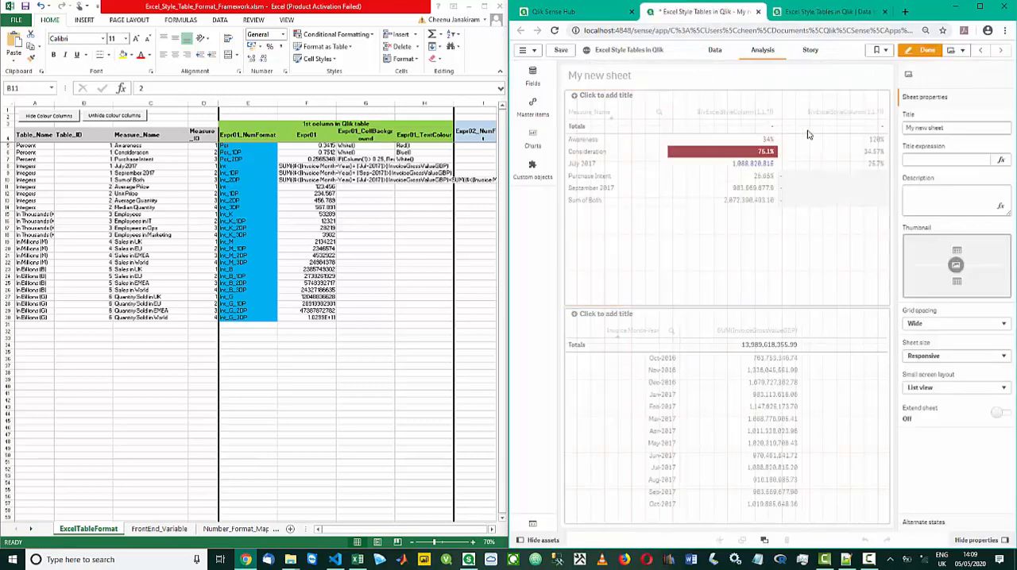
left_click(925, 50)
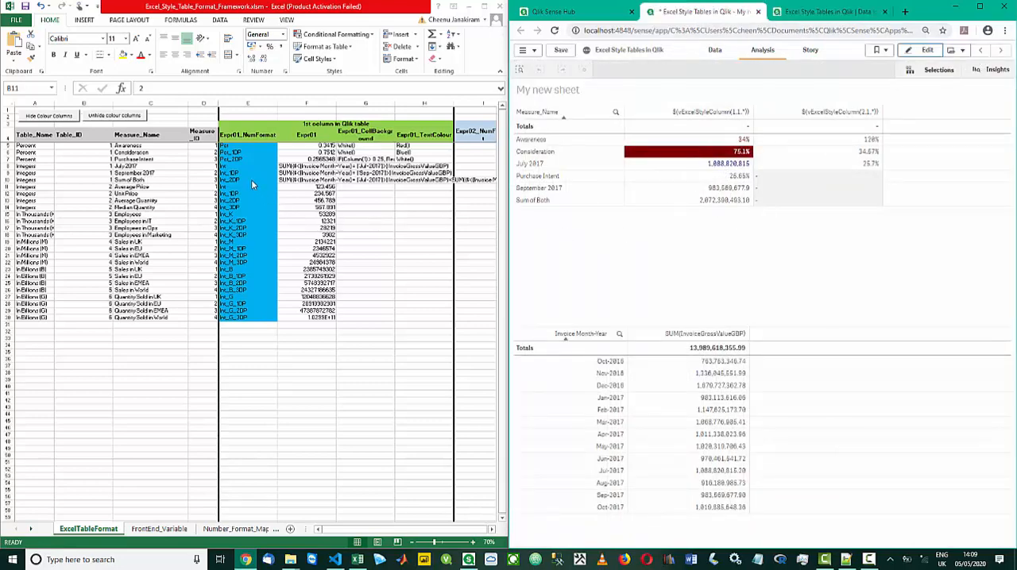
Set the Expr01_NumFormat of the July 2017 row to Int_M_1DP
left_click(229, 167)
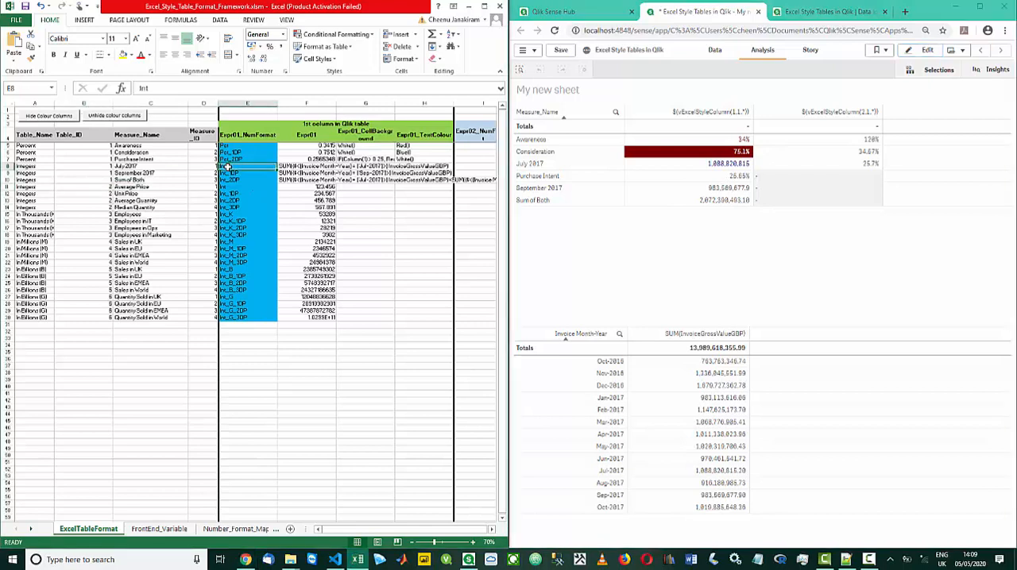
left_click(192, 90)
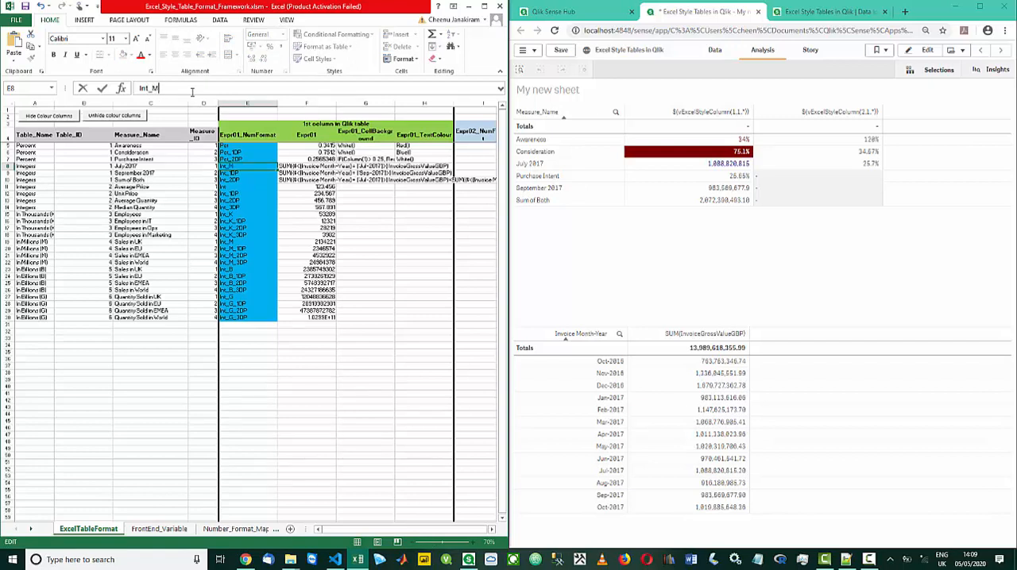
type("_M_1DP")
key("Return")
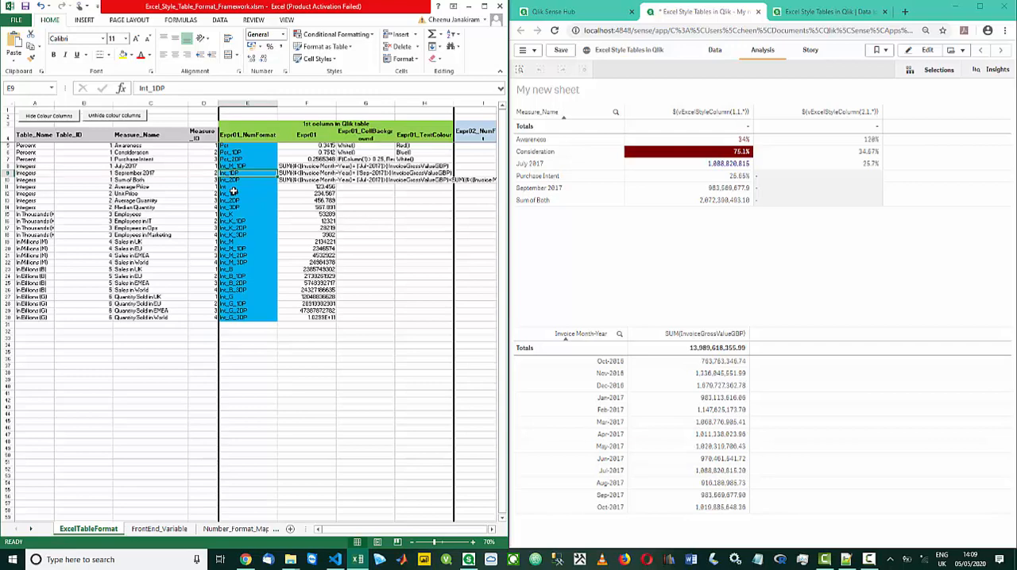
Copy the Sum of Both row's Expr01_NumFormat, Int_2DP, into the September 2017 row
key("Up")
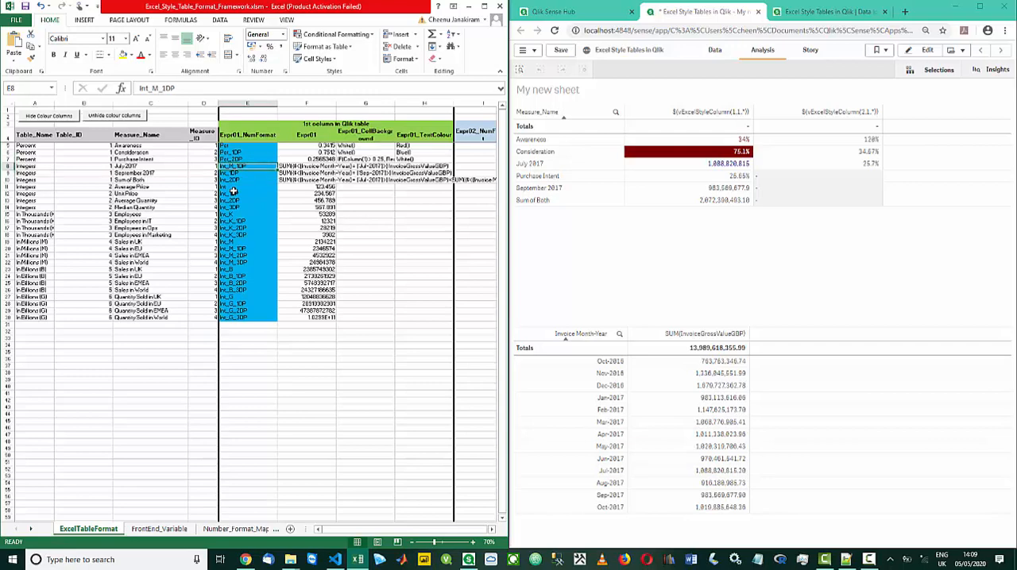
key("ctrl+c")
key("Down")
key("Down")
key("ctrl+c")
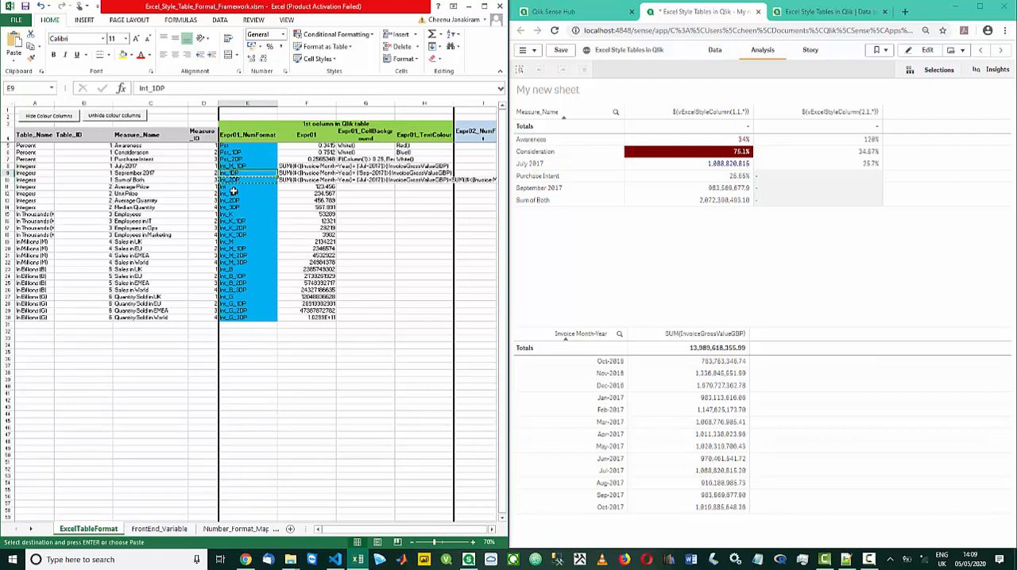
key("Up")
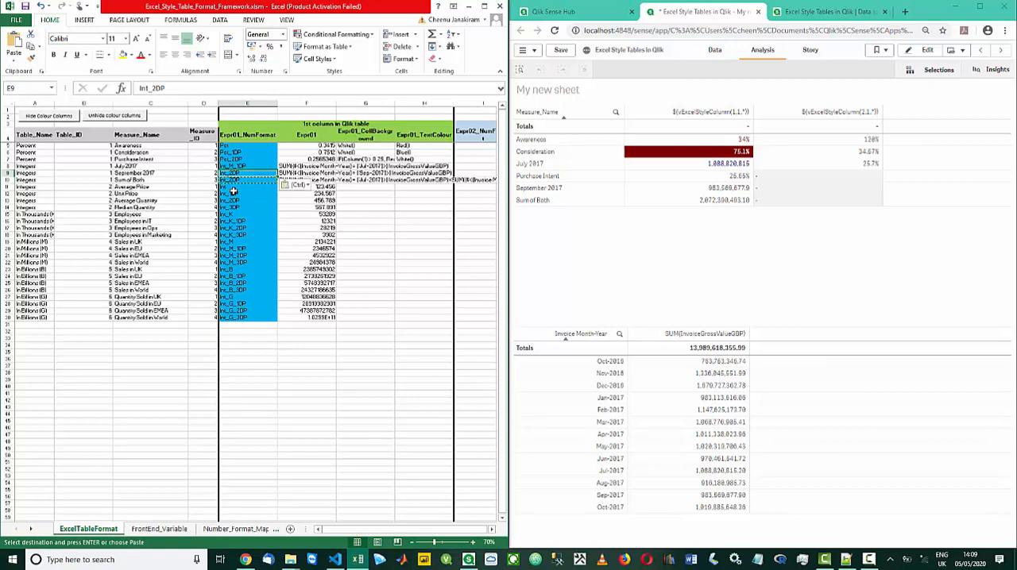
key("Down")
key("ctrl+v")
Set the Expr01_NumFormat of the Sum of Both row to Int_M_2DP
key("F2")
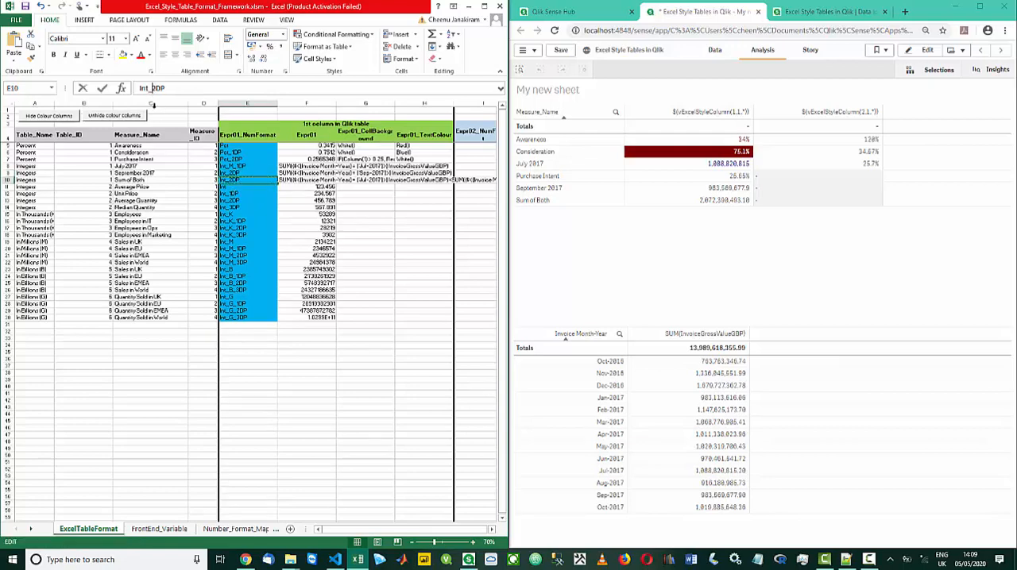
type("_")
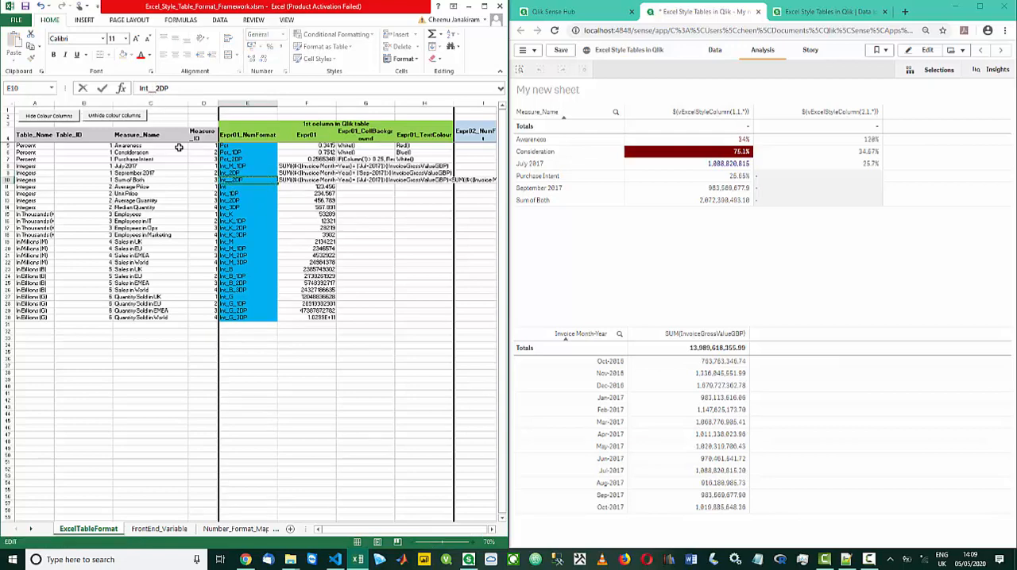
key("BackSpace")
type("M_")
key("Return")
Set the Expr01_NumFormat of the September 2017 row to Int_M_2DP
key("Up")
key("Up")
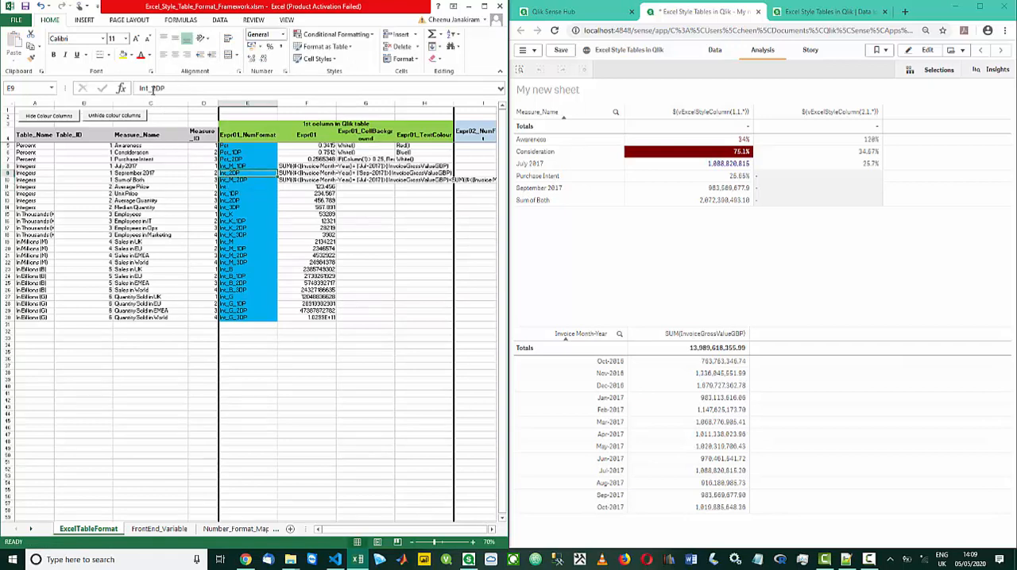
left_click(153, 88)
type("M_")
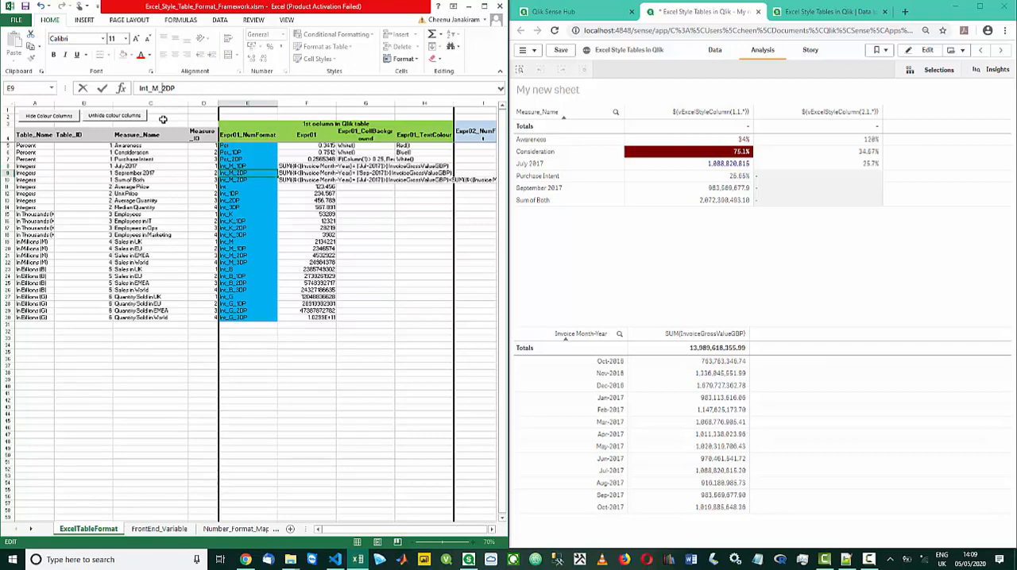
key("Return")
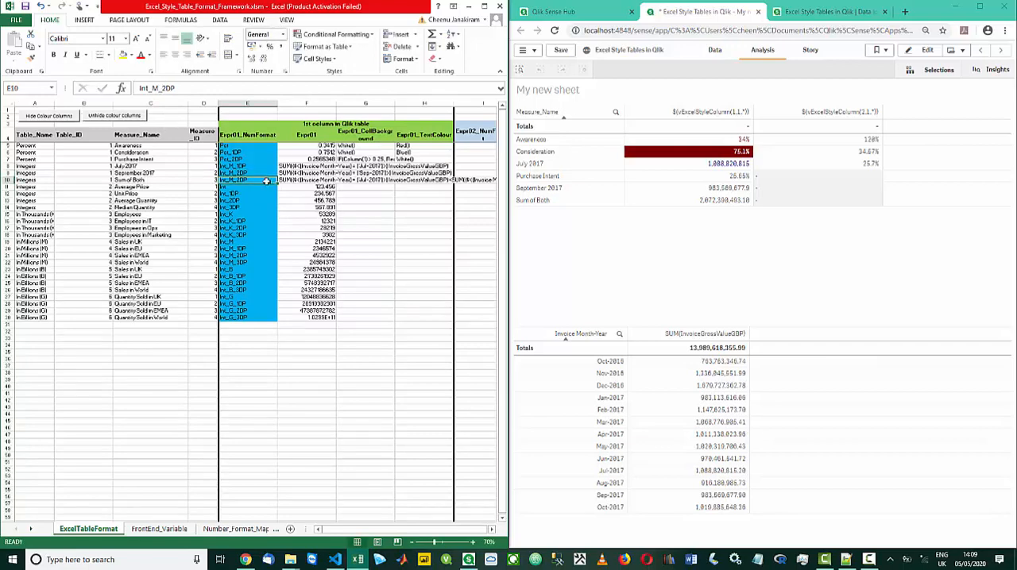
Save the workbook with the new number formats, reload the app's data, and return to the sheet
left_click(24, 10)
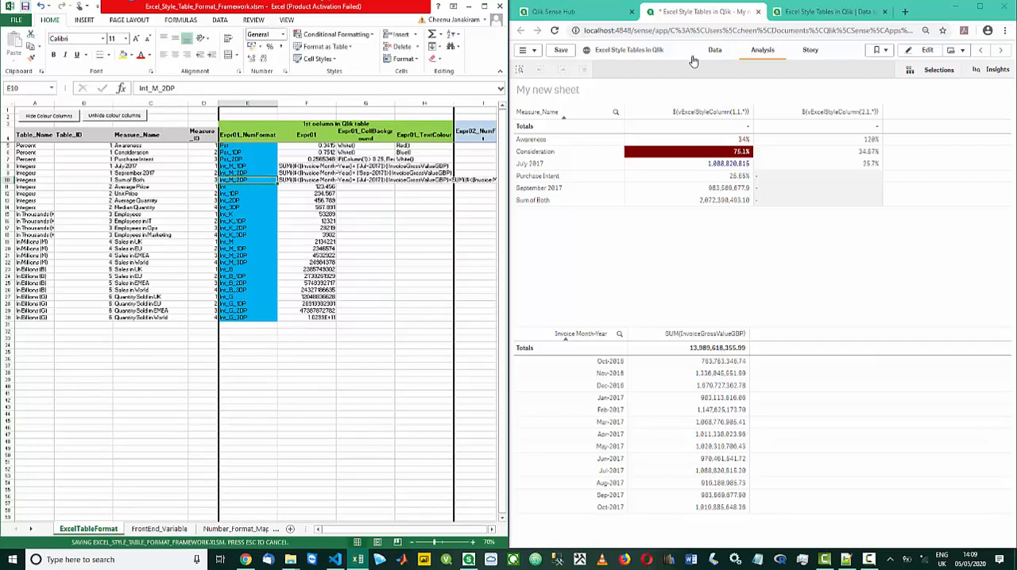
left_click(810, 11)
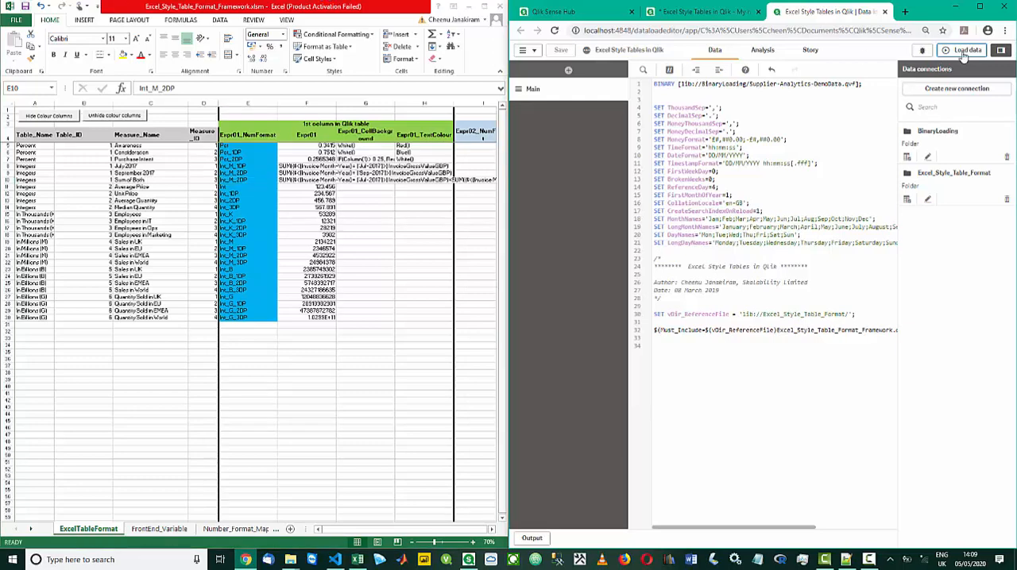
left_click(964, 51)
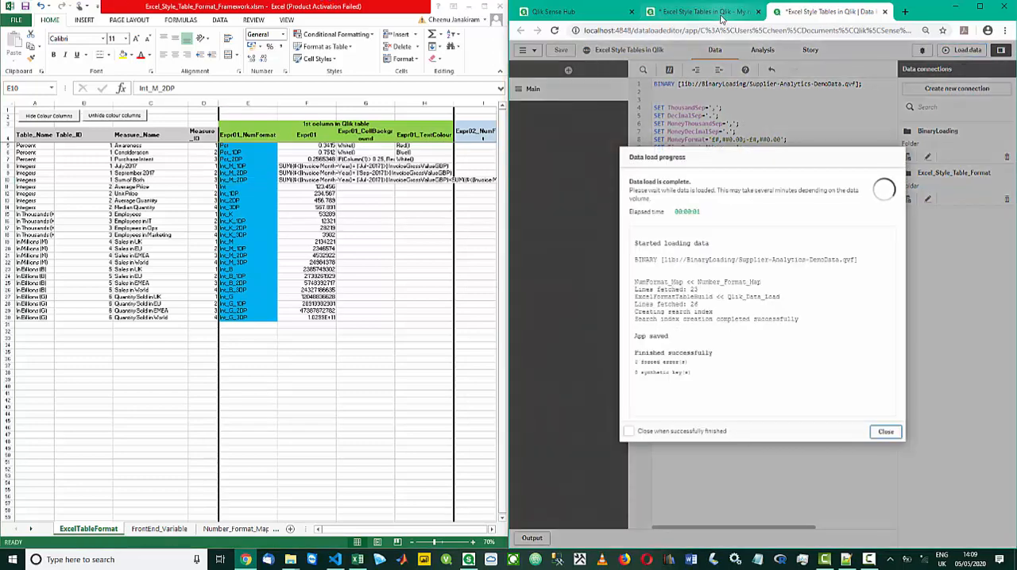
left_click(885, 431)
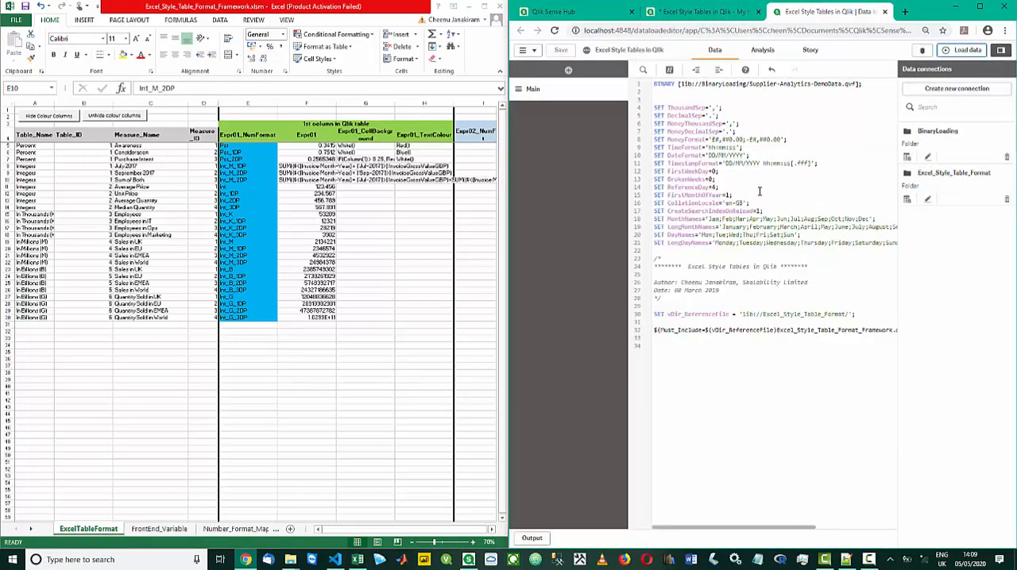
left_click(714, 12)
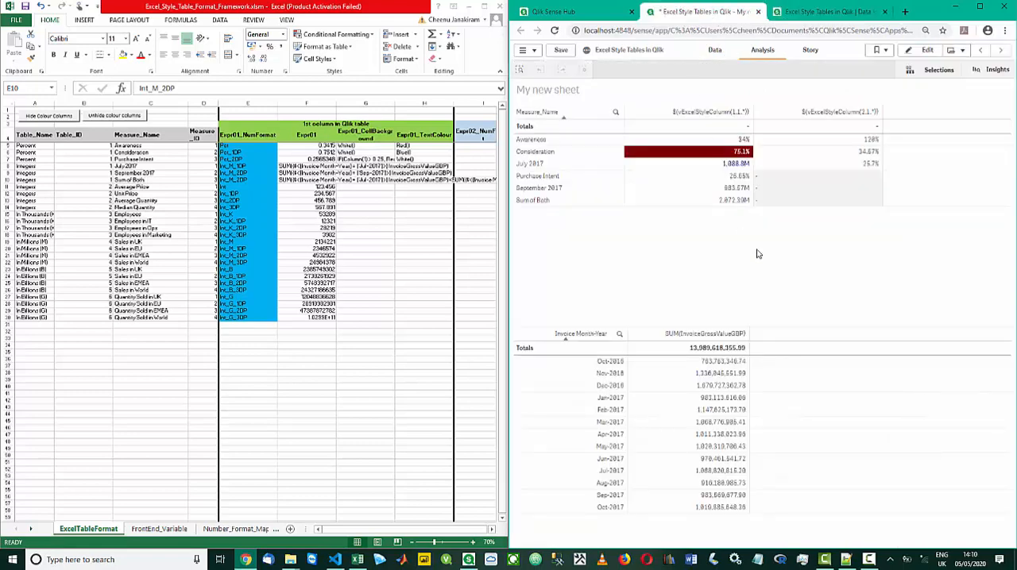
Edit the sheet, give Measure_Name custom sorting with alphabetical sorting off and ascending numeric sorting kept, and finish editing
left_click(924, 52)
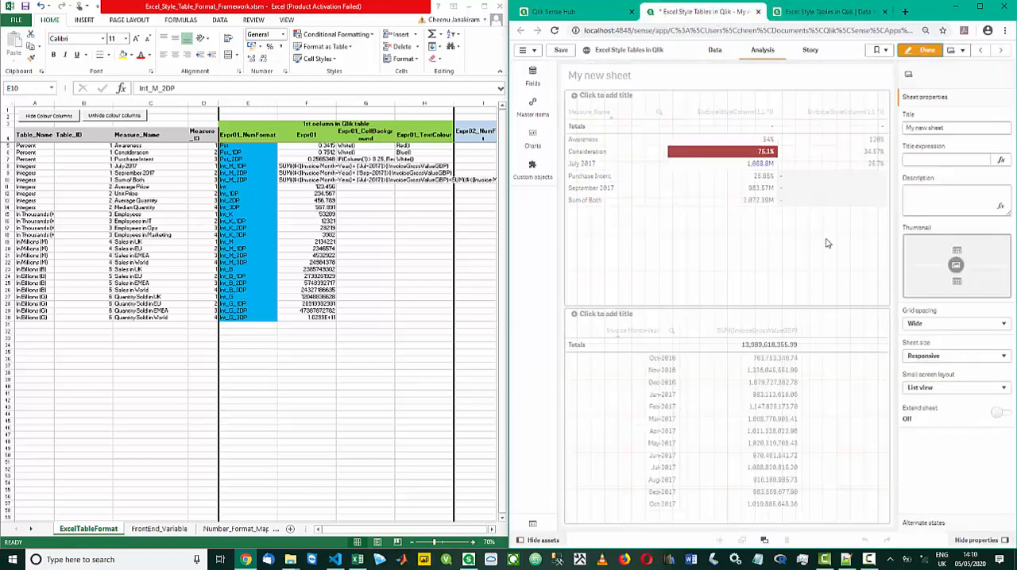
left_click(850, 229)
left_click(937, 117)
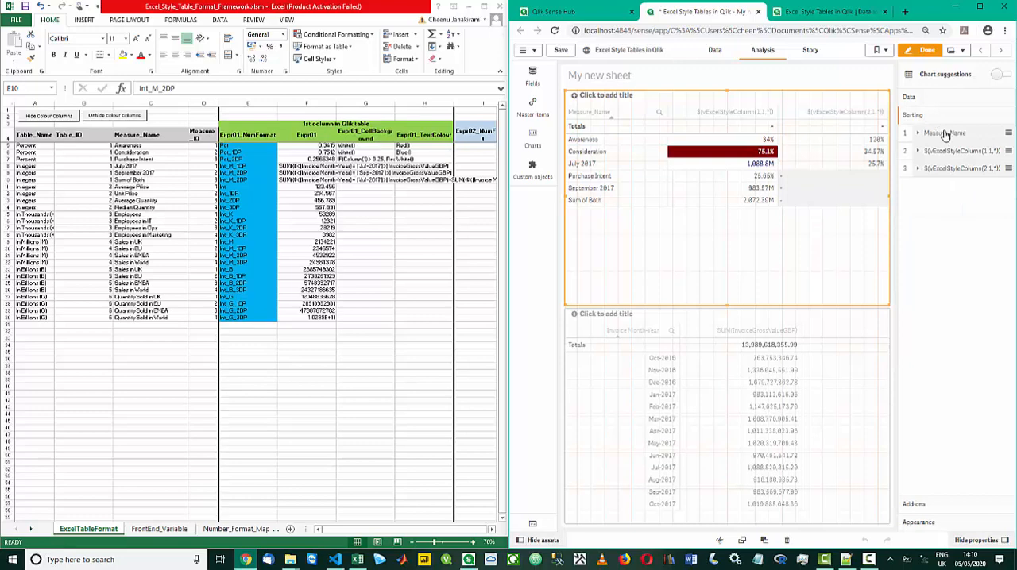
left_click(942, 133)
left_click(992, 158)
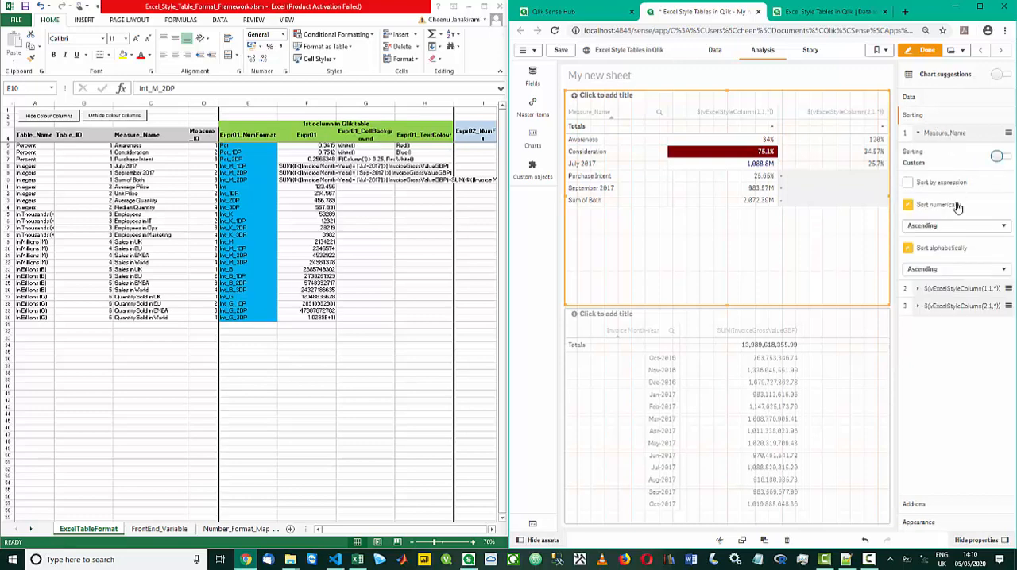
left_click(908, 249)
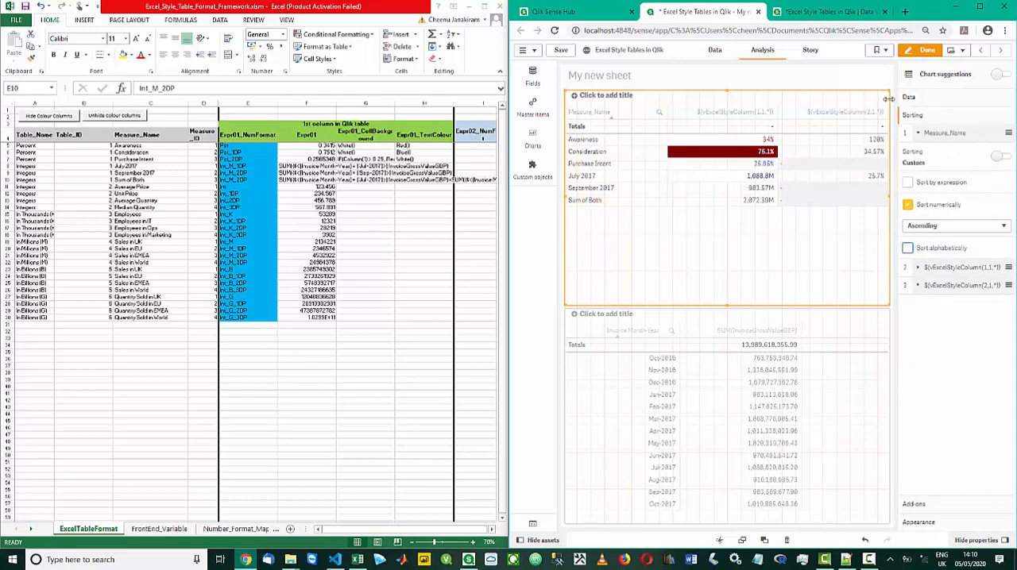
left_click(923, 51)
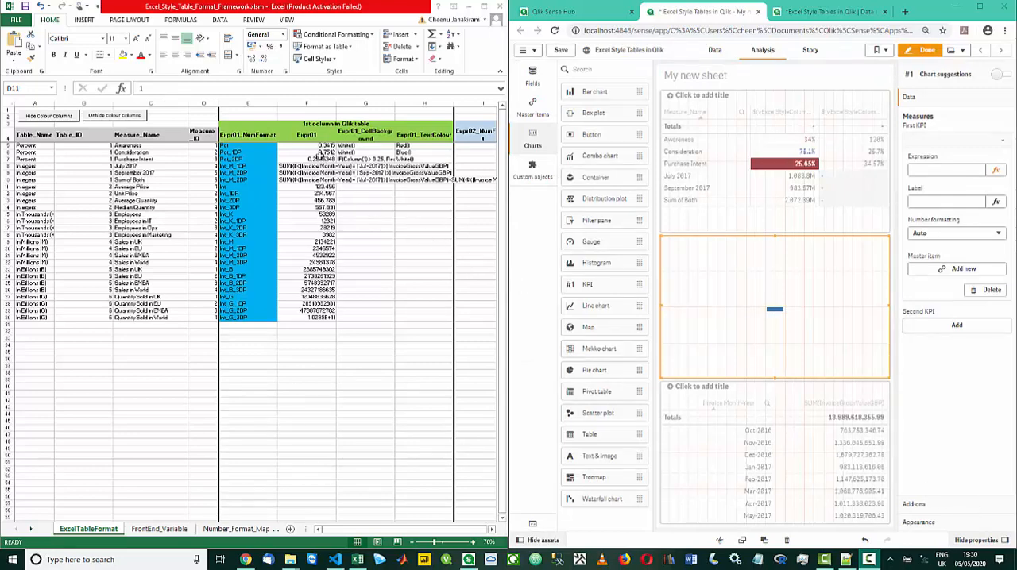
Examine the Expr01 values and the Measure_ID numbering of the Table_ID 1 rows in the workbook
left_click(322, 153)
key("Down")
key("Down")
key("Down")
key("Down")
key("Down")
key("Down")
key("Down")
key("Down")
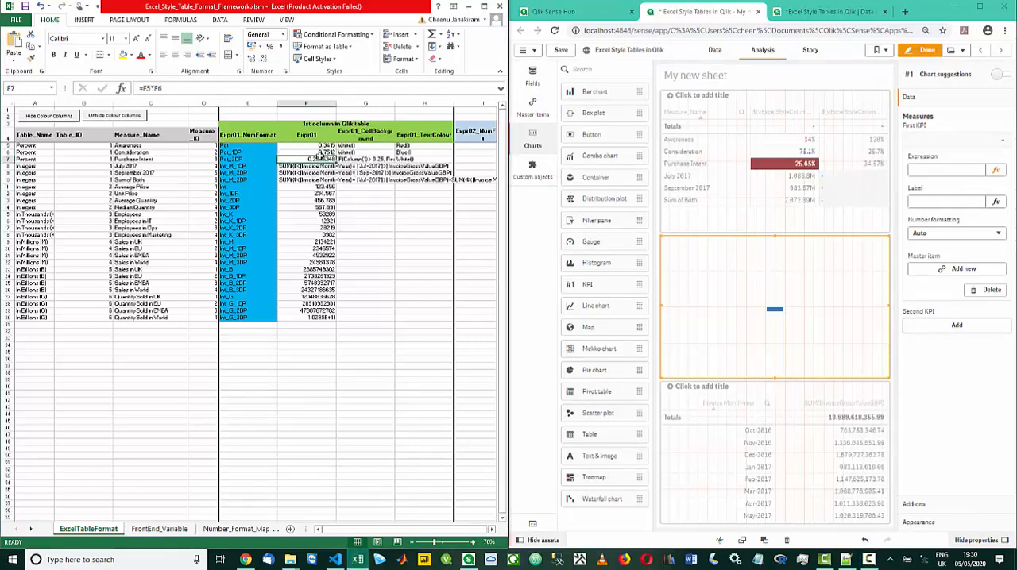
left_click(207, 148)
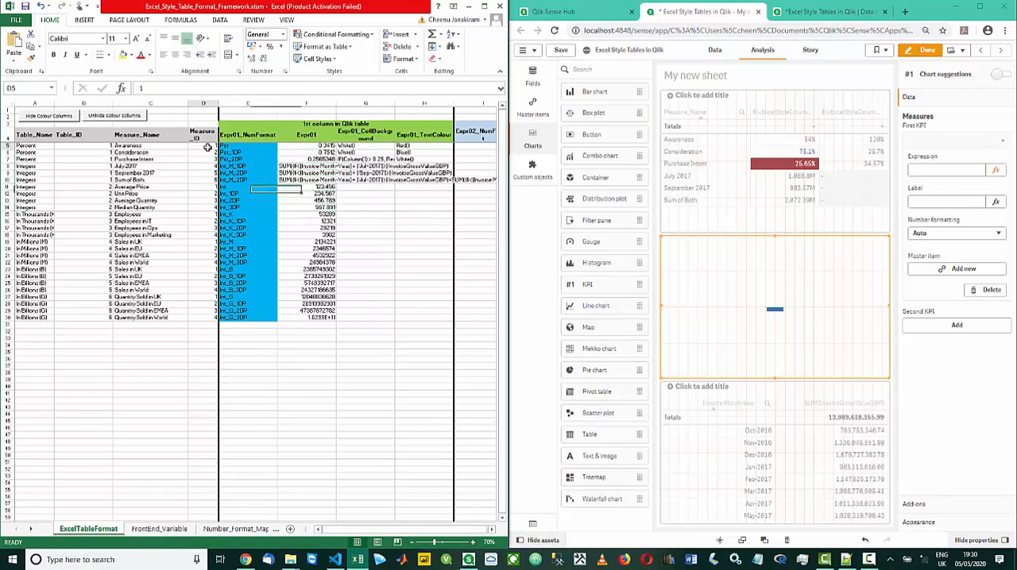
key("Down")
key("Down")
key("Down")
key("Down")
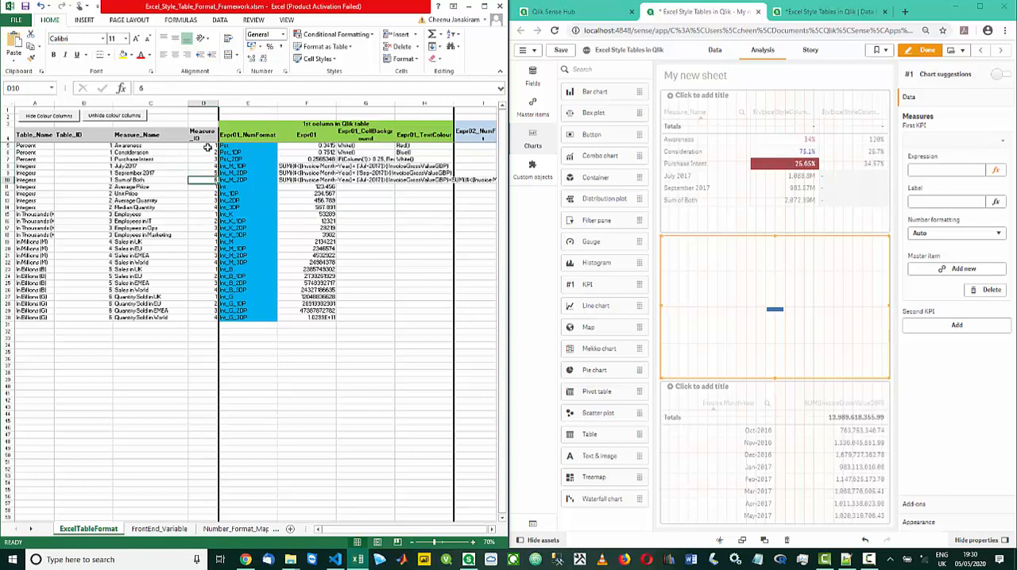
Set the first measure expression of the new KPI to $(vExcelStyleColumn(1,1,1))
left_click(934, 168)
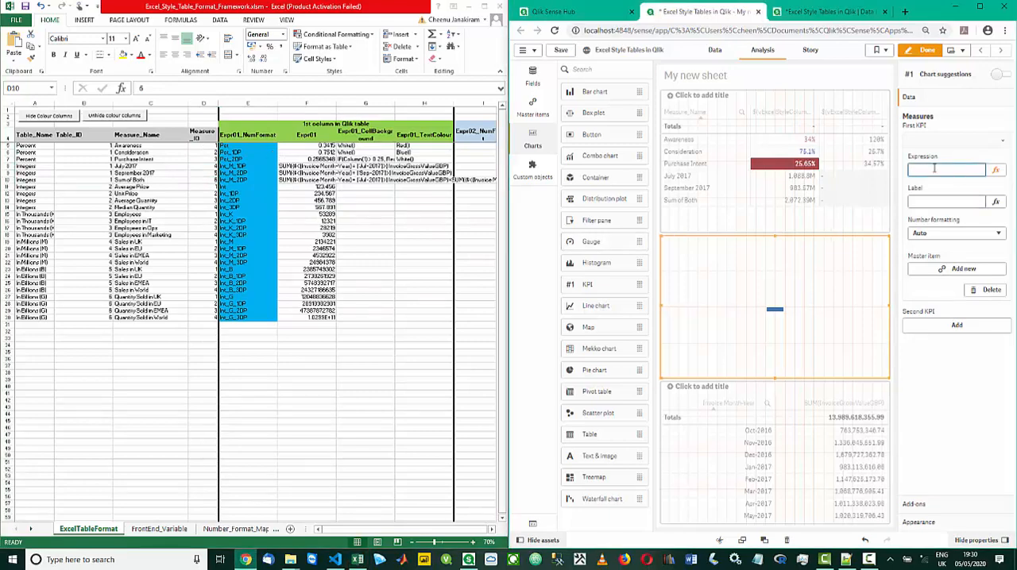
type("=$(vExcelStyleColumn(1,1,1))")
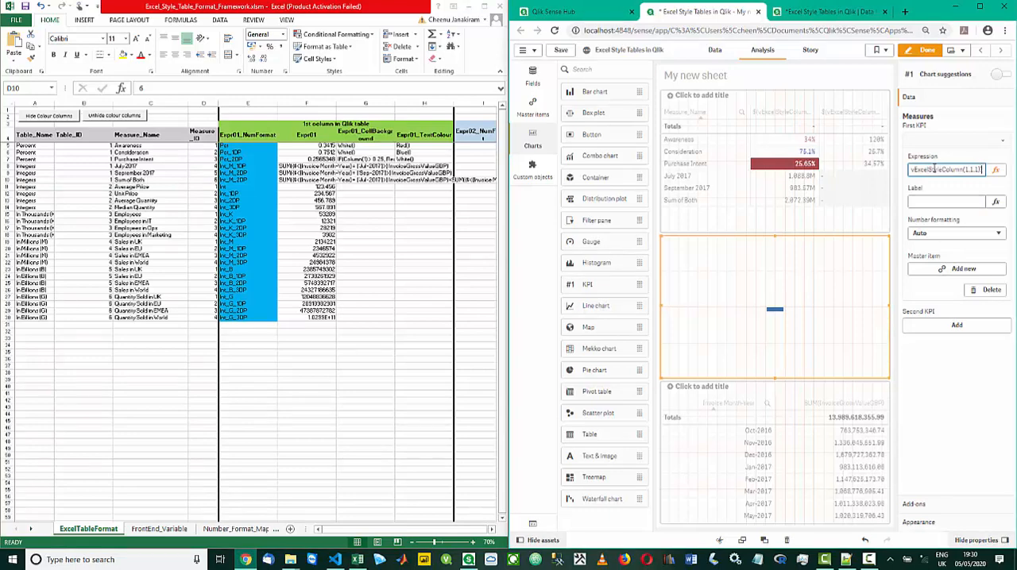
key("Return")
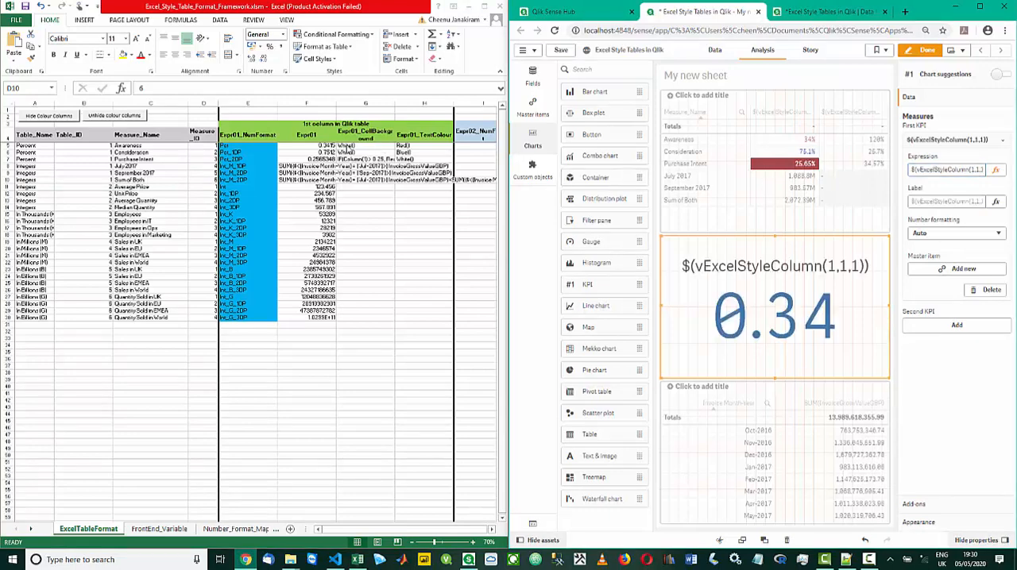
Check the Expr01 cells of Awareness and Purchase Intent, and change the KPI's expression to $(vExcelStyleColumn(1,1,3))
left_click(328, 146)
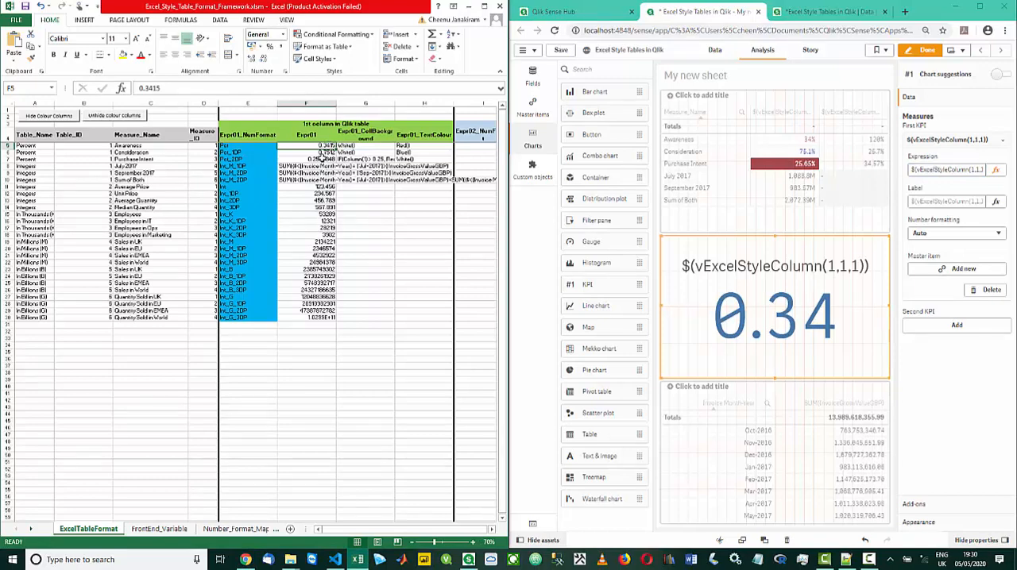
left_click(321, 159)
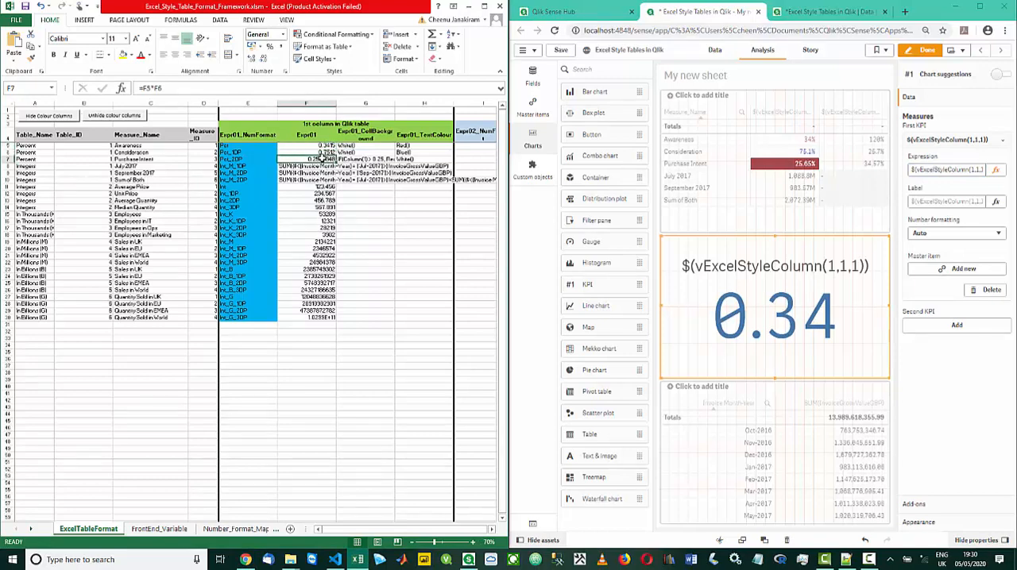
left_click(915, 169)
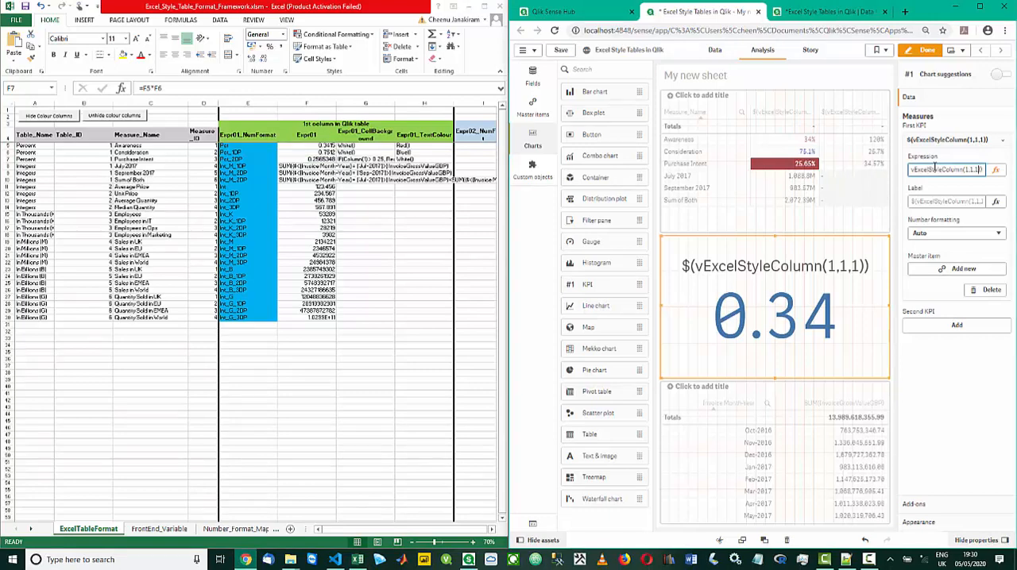
key("BackSpace")
type("3")
key("Return")
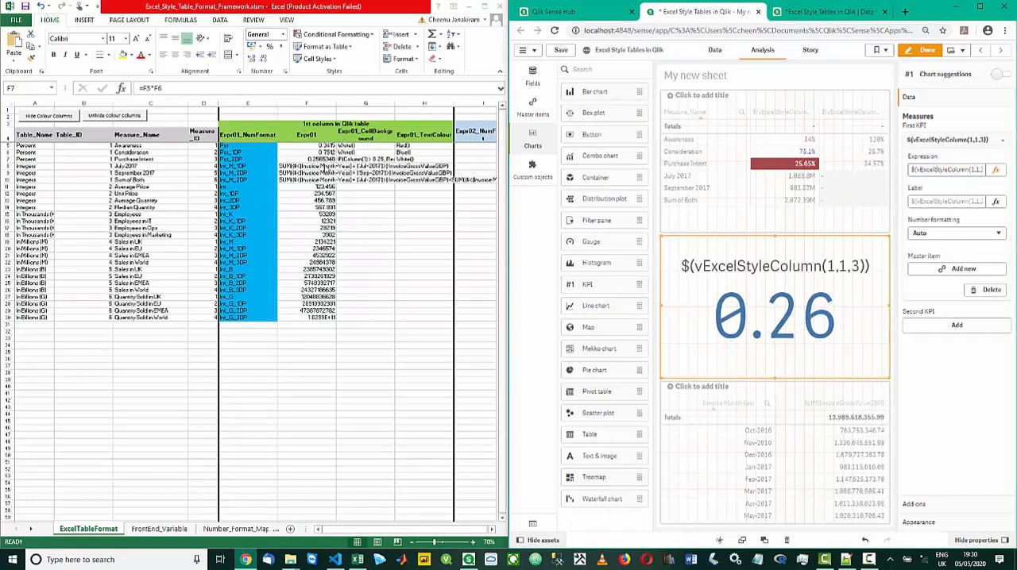
Change the operator joining F8 and F9 in the Sum of Both row's Expr01 CONCATENATE formula
left_click(316, 177)
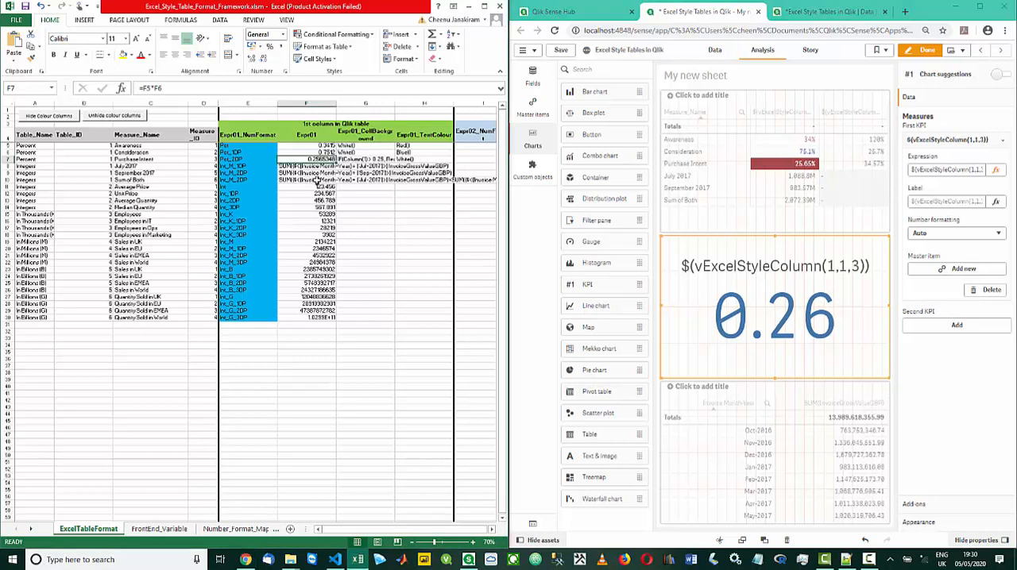
left_click(317, 180)
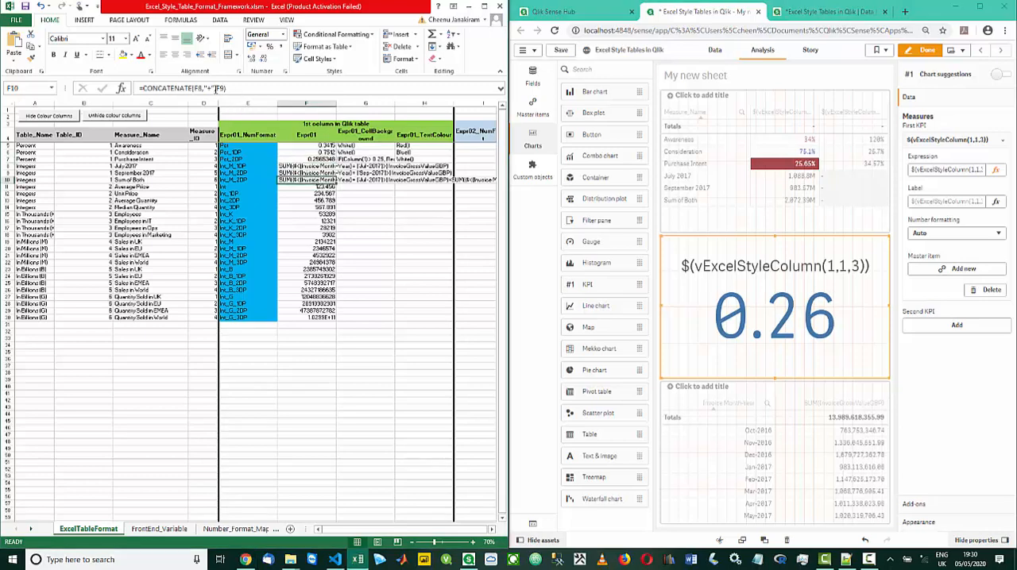
left_click(215, 89)
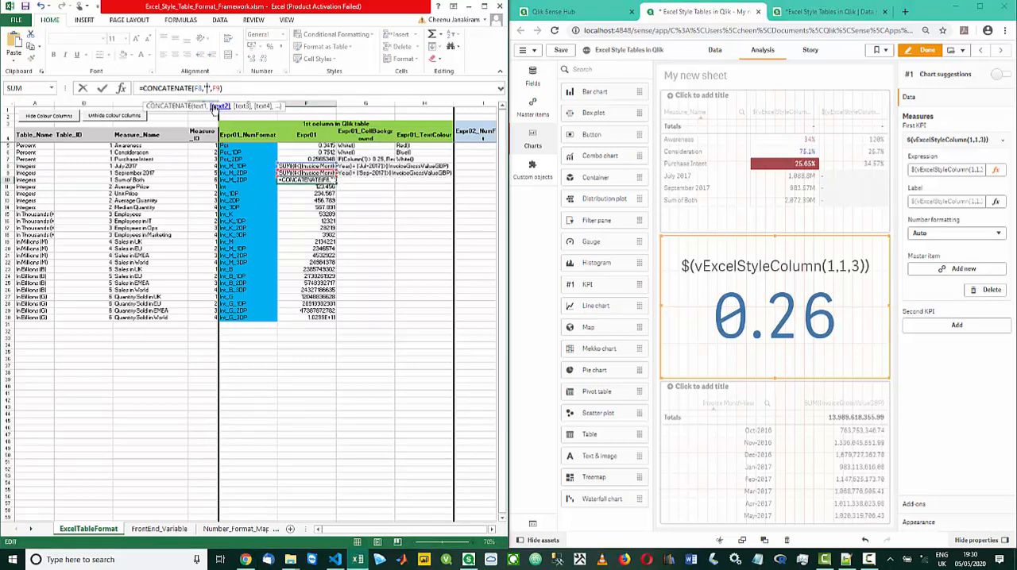
key("Return")
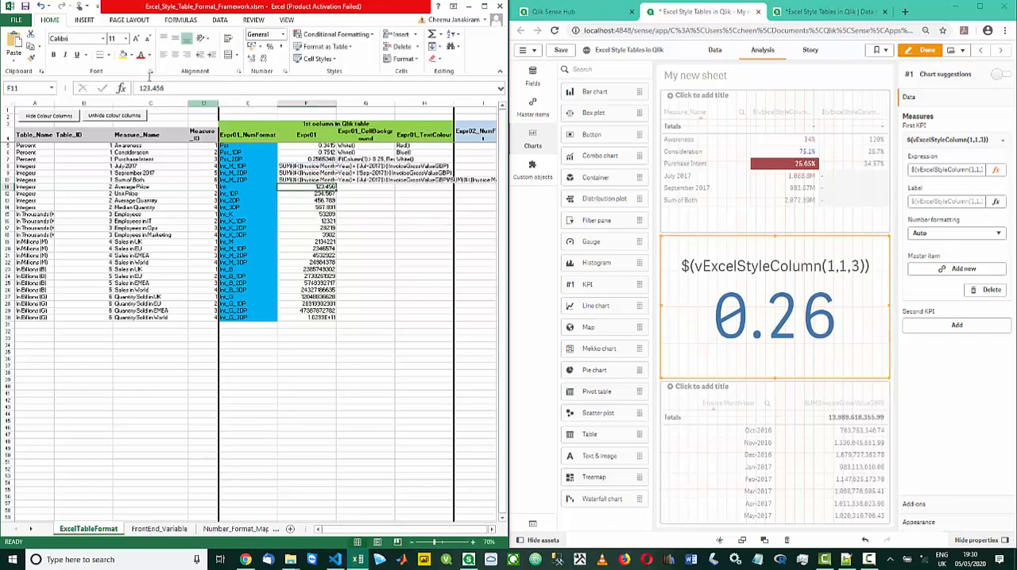
Save the workbook and change the KPI's measure expression to $(vExcelStyleColumn(1,1,6))
left_click(26, 7)
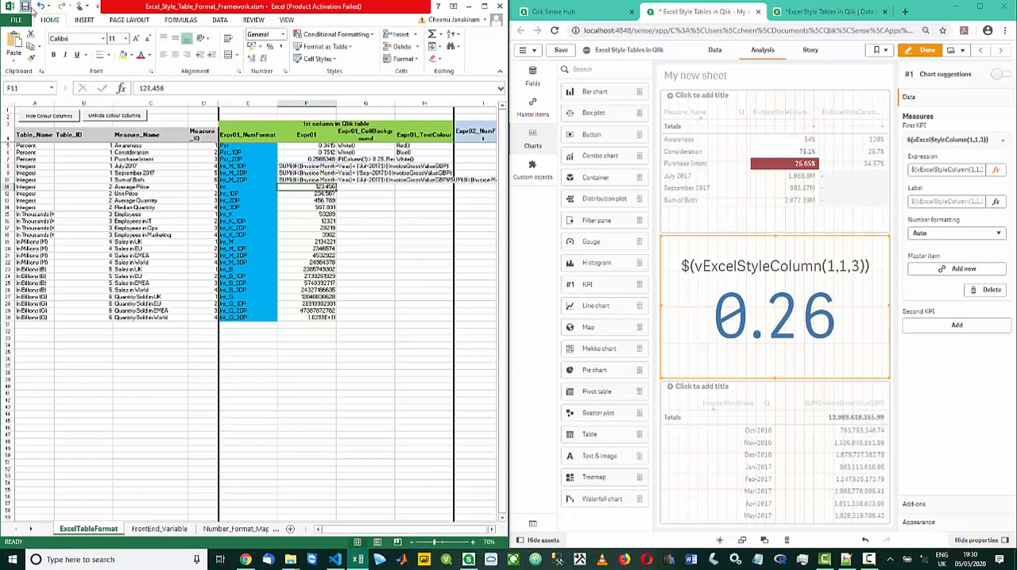
left_click(926, 169)
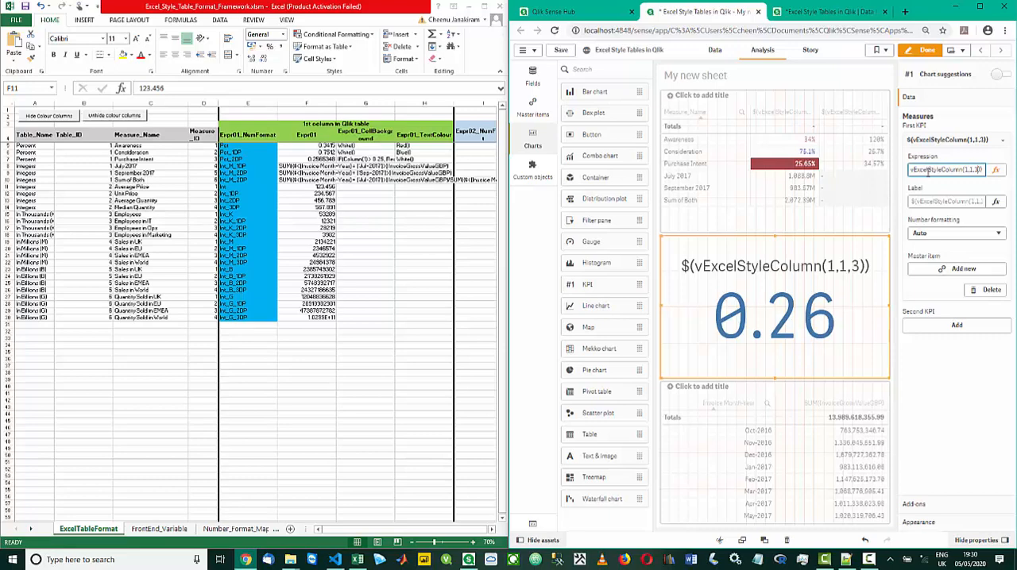
key("BackSpace")
type("6")
key("Return")
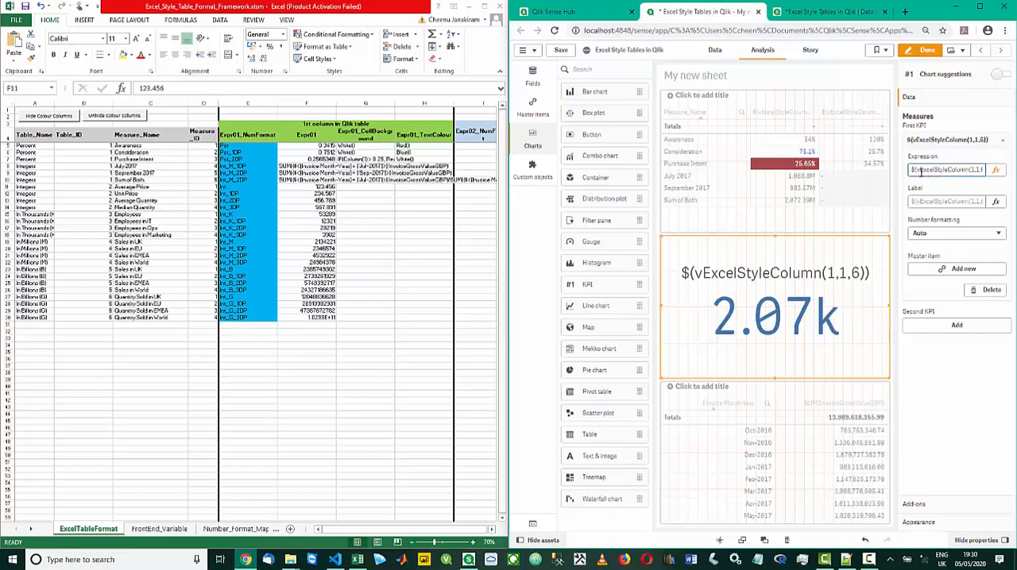
Reload the app's data from the load script and return to the sheet being edited
left_click(830, 16)
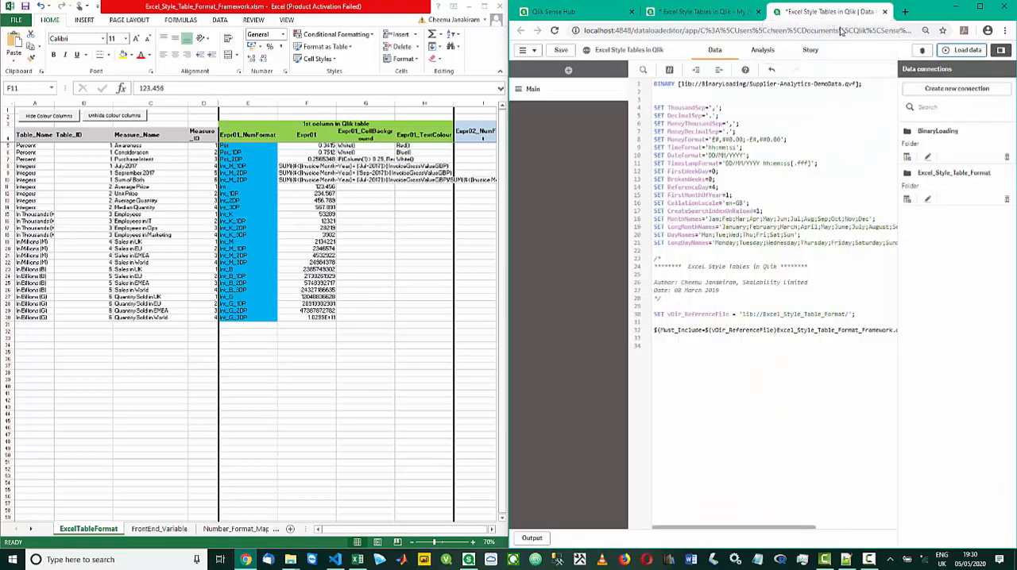
left_click(958, 51)
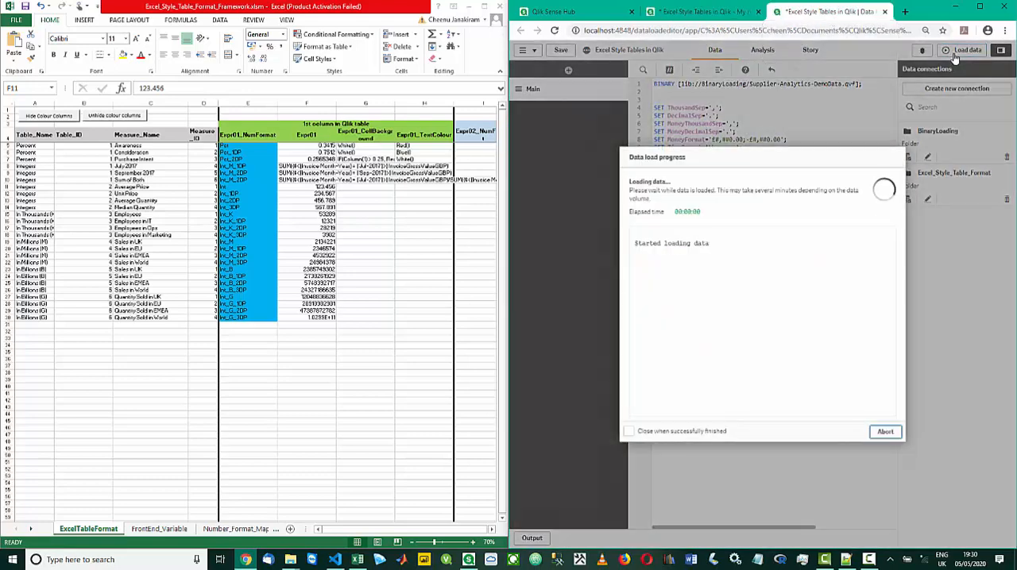
left_click(697, 14)
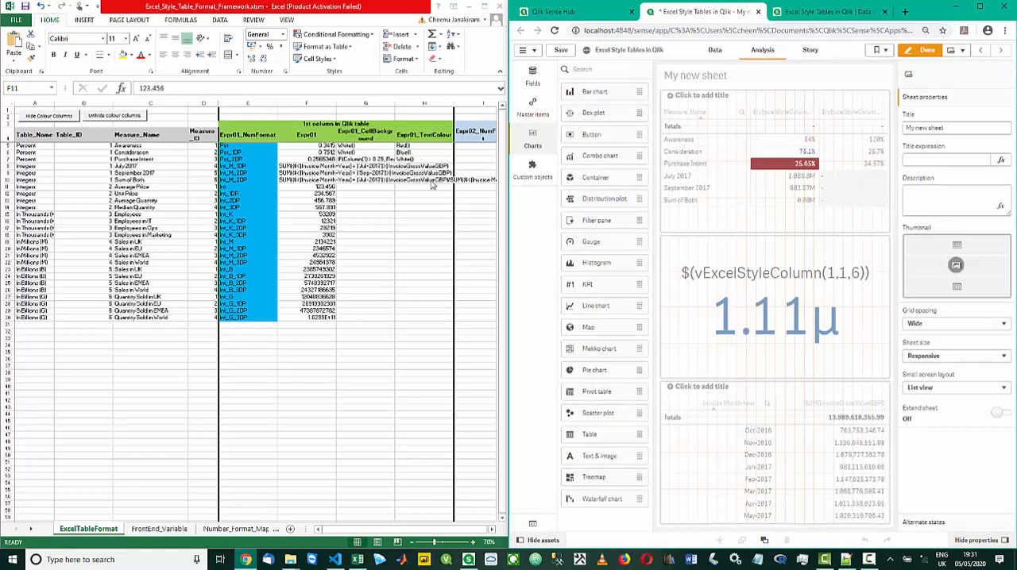
Check the CONCATENATE formula in the Sum of Both row's Expr01 cell of the workbook
left_click(309, 180)
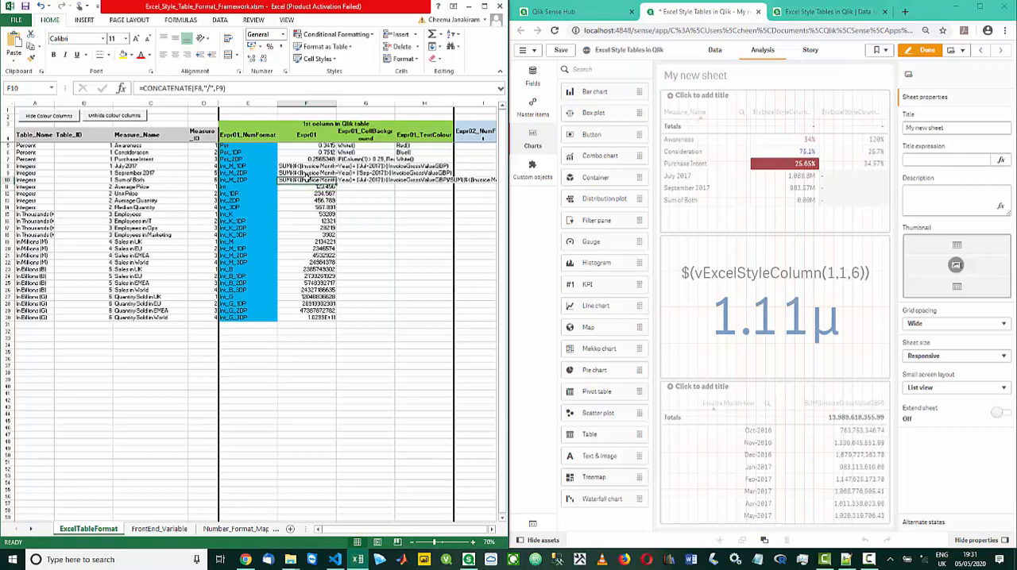
left_click(212, 92)
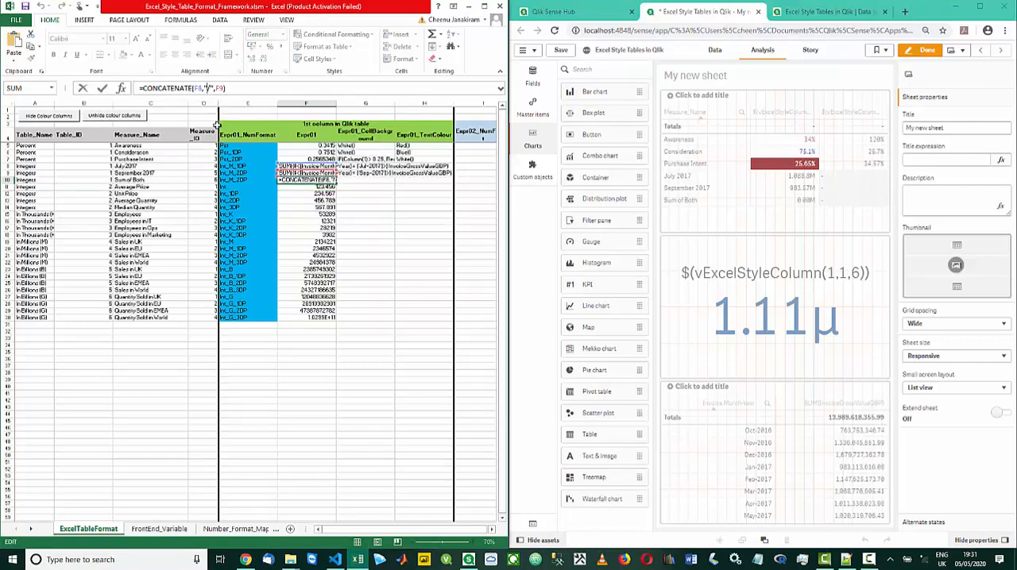
key("Return")
Copy the Pct number format from the Awareness row into the Sum of Both row's Expr01_NumFormat cell
key("Left")
key("Up")
key("Up")
key("Up")
key("Up")
key("Up")
key("Up")
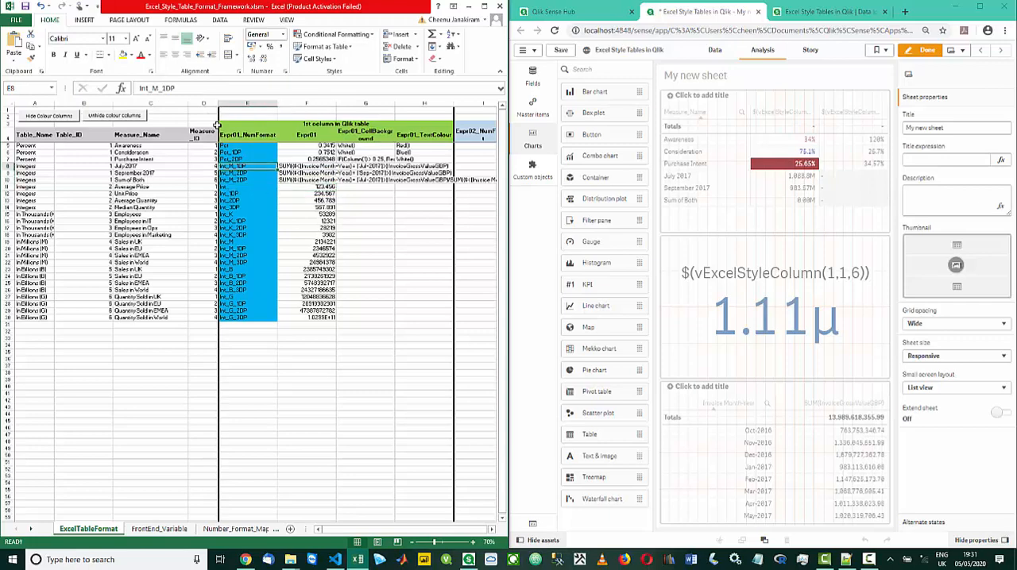
key("ctrl+c")
key("Down")
key("Down")
key("Down")
key("Down")
key("Down")
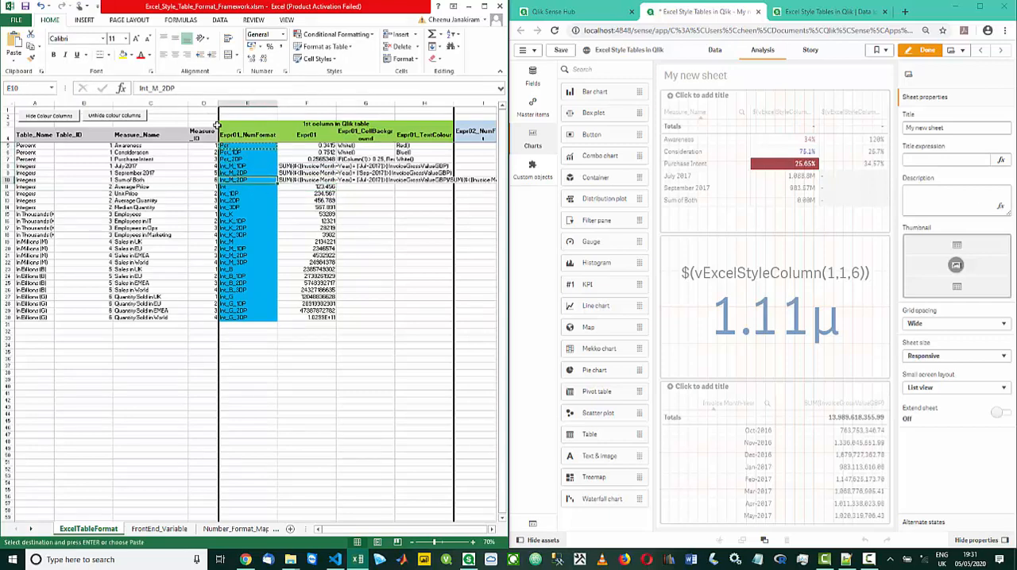
key("ctrl+v")
key("Escape")
key("Up")
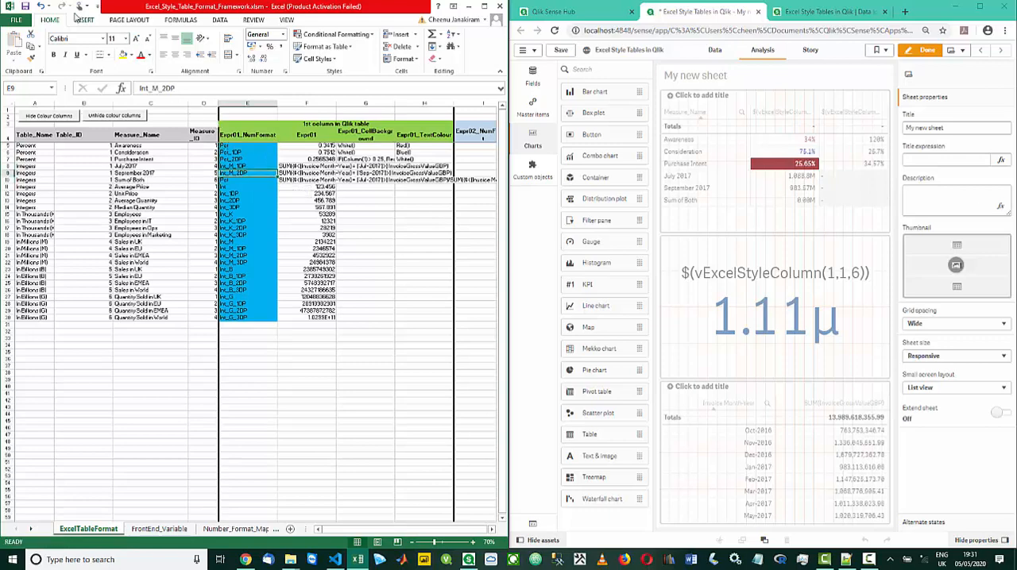
Save the workbook with the new number format, reload the Qlik Sense data and return to the sheet
left_click(25, 7)
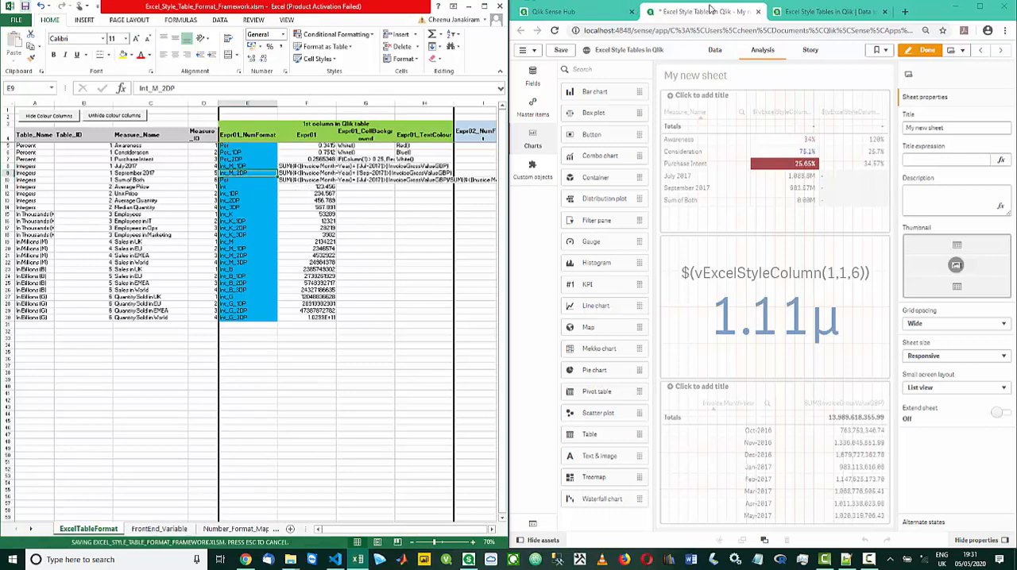
left_click(794, 12)
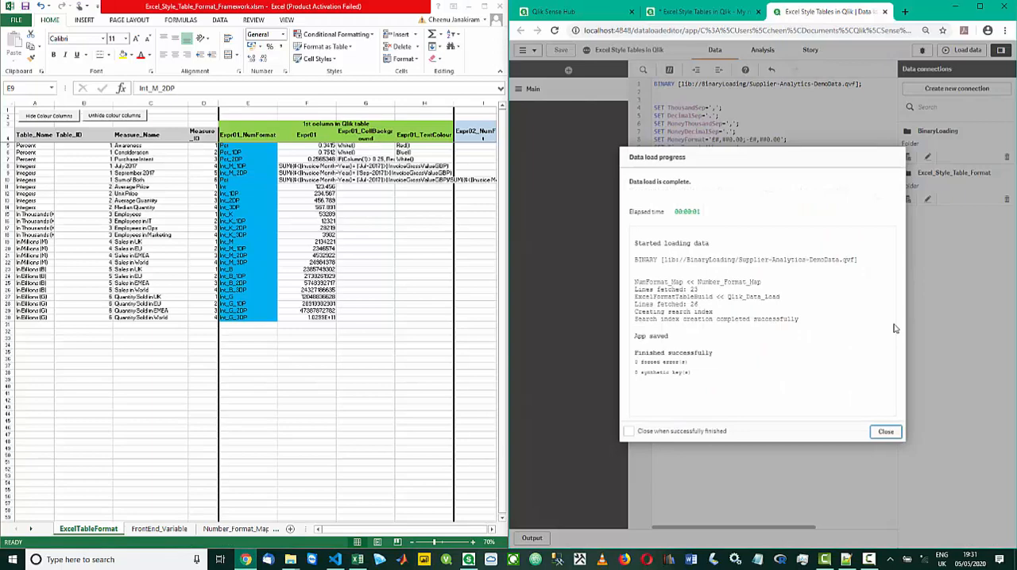
left_click(886, 431)
left_click(962, 51)
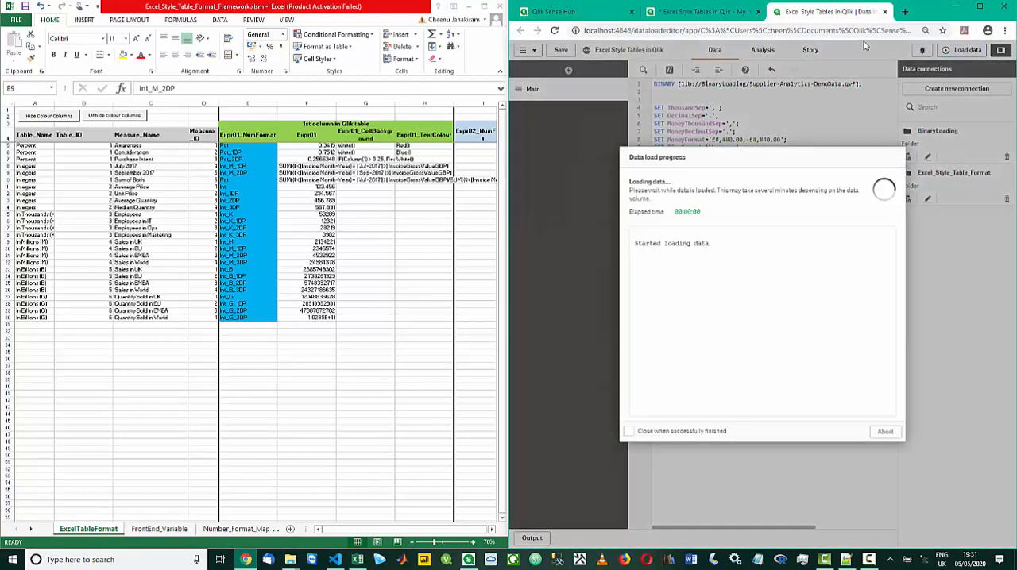
left_click(699, 11)
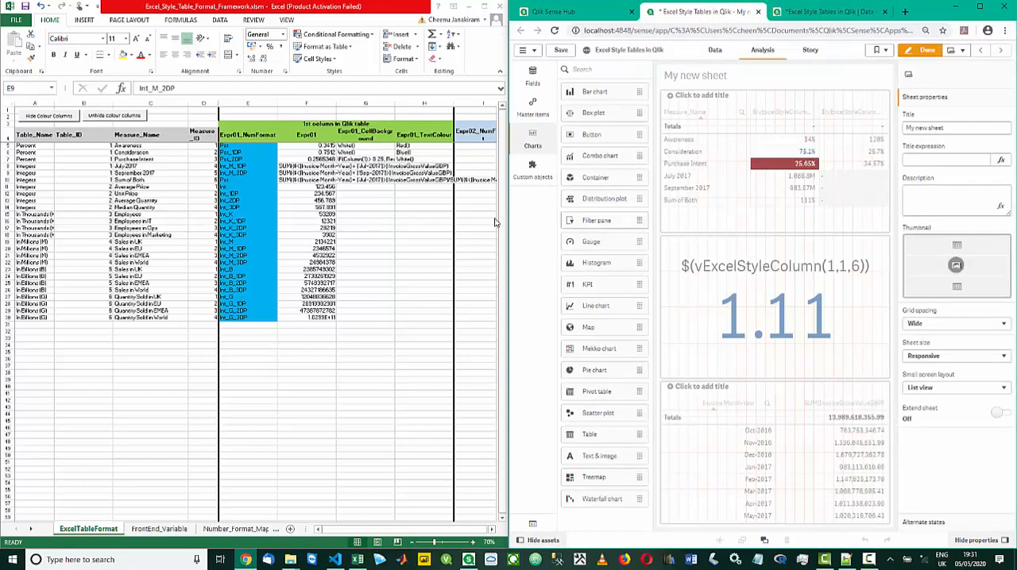
Swap the operands in the Sum of Both row's Expr01 formula so it reads =CONCATENATE(F9,"/",F8)
left_click(328, 173)
left_click(327, 179)
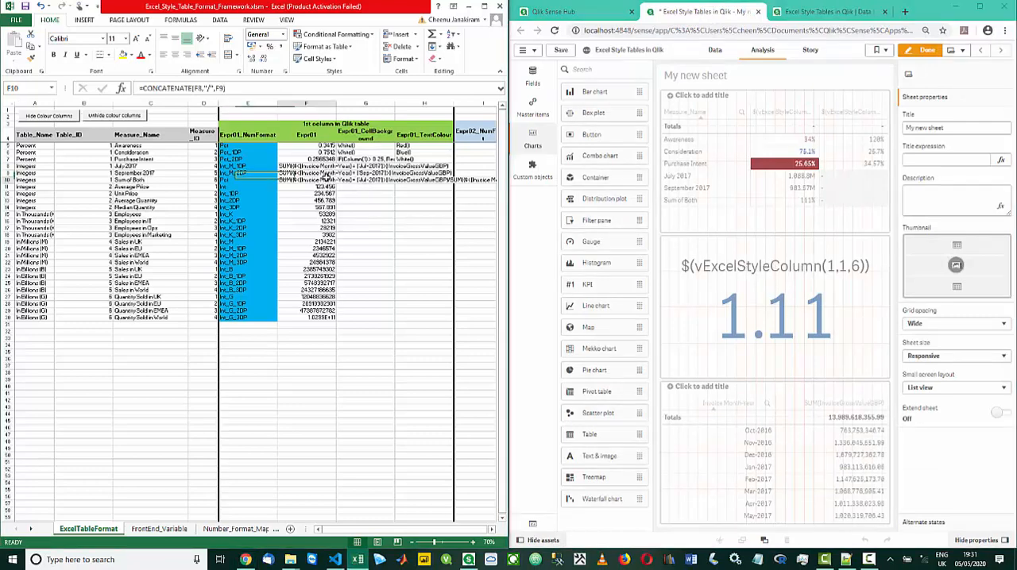
left_click(205, 88)
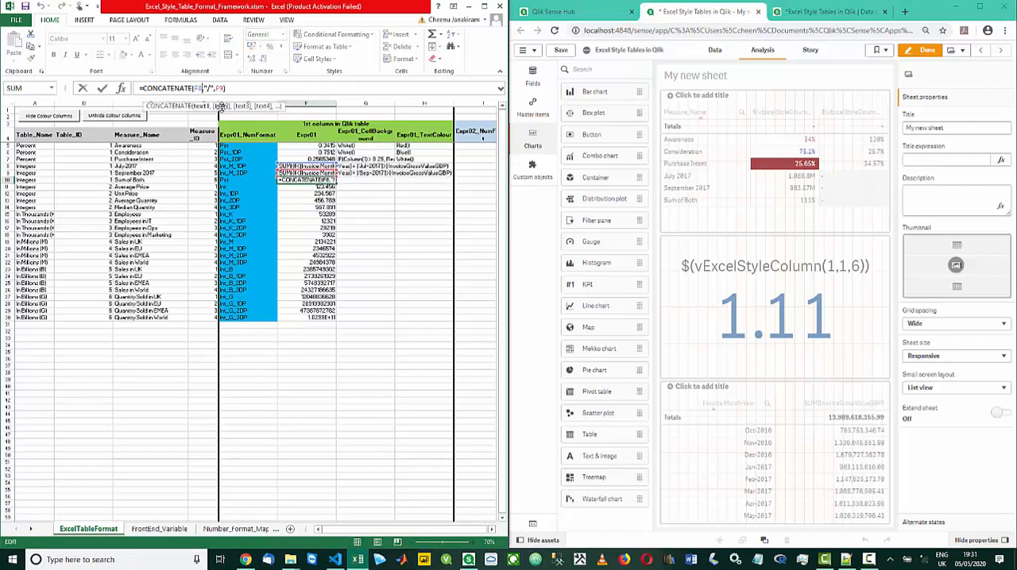
double_click(201, 88)
type("F9")
key("Right")
key("Right")
key("Right")
key("Right")
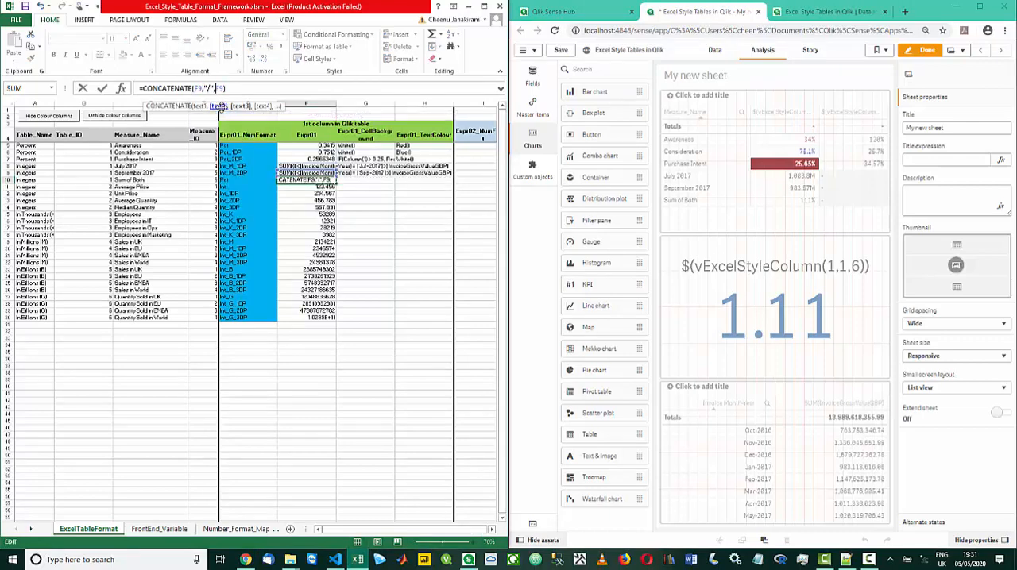
key("BackSpace")
type("8")
key("Return")
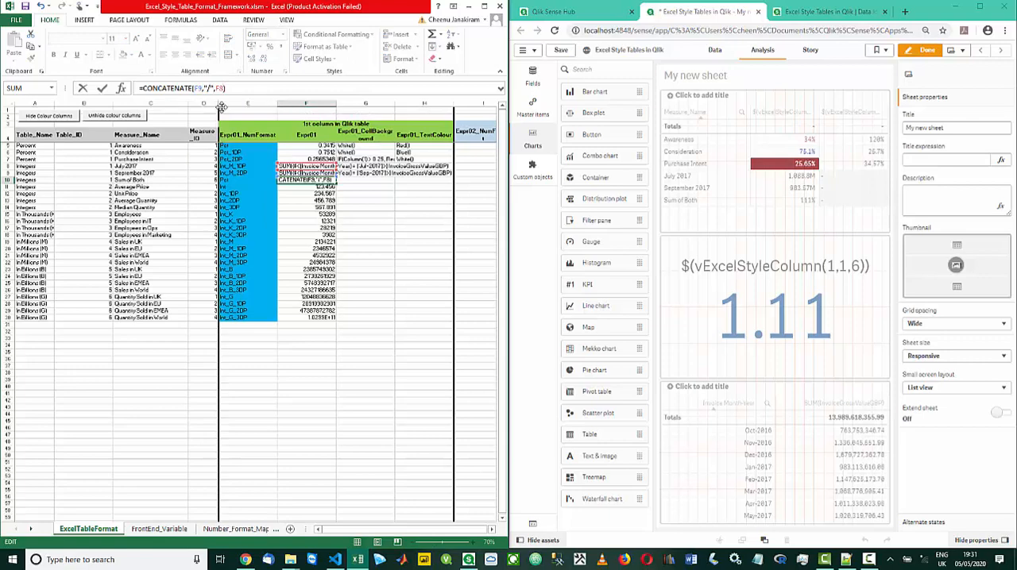
Save the workbook with the swapped formula, run the data load again and go back to the sheet
left_click(26, 7)
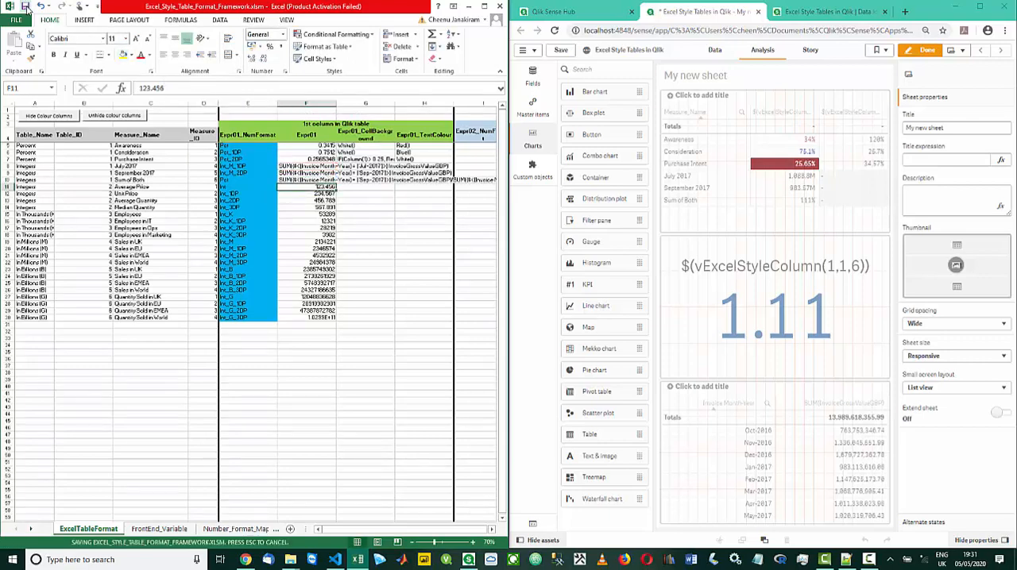
left_click(820, 12)
left_click(886, 430)
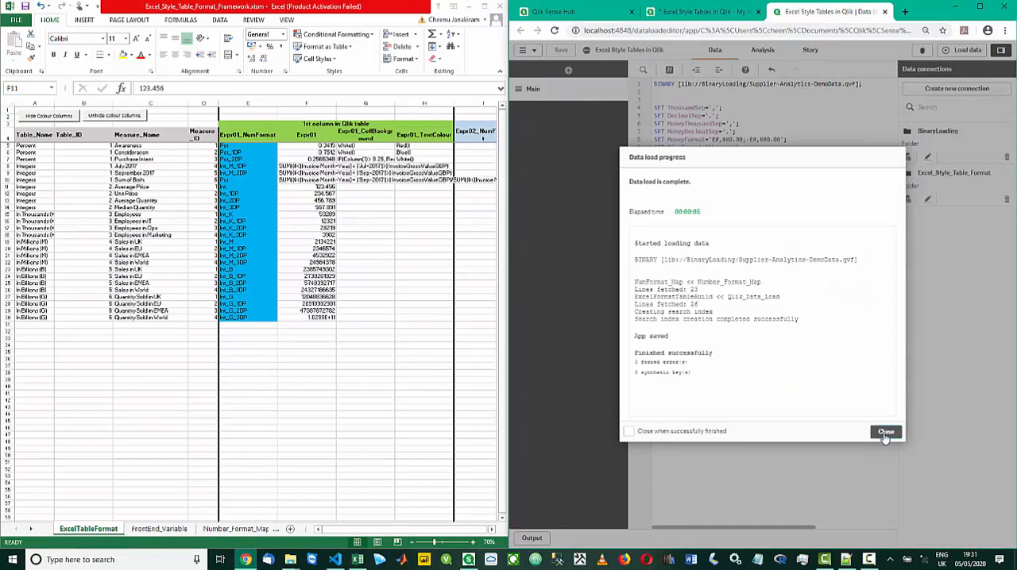
left_click(962, 50)
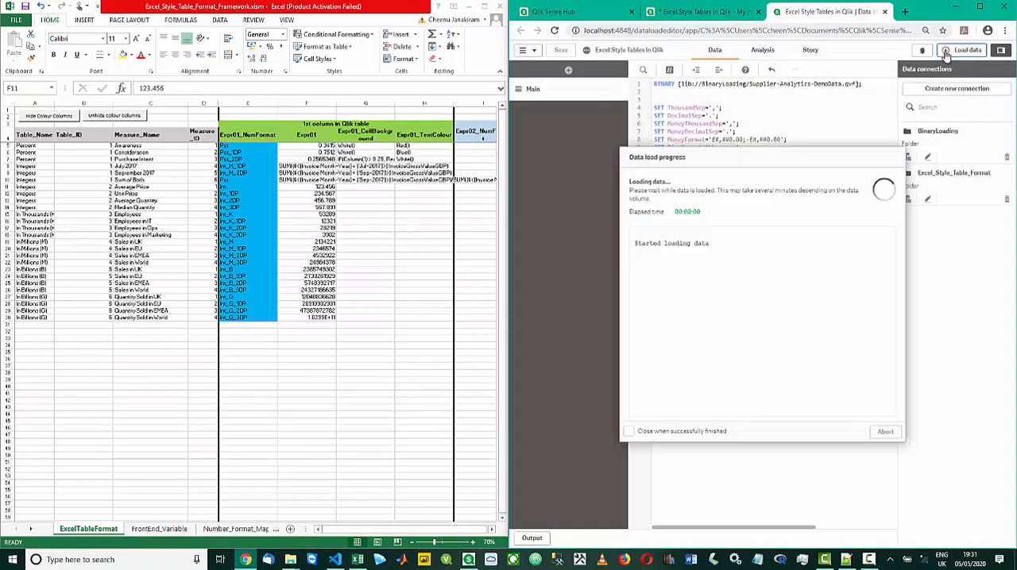
left_click(719, 12)
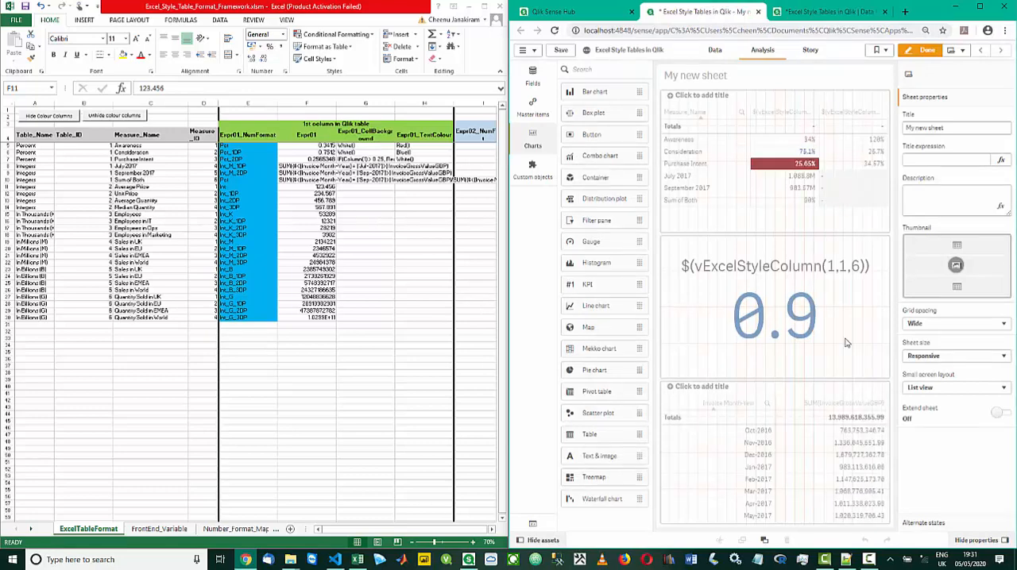
Set the number formatting of the KPI's first measure to Measure expression
left_click(846, 343)
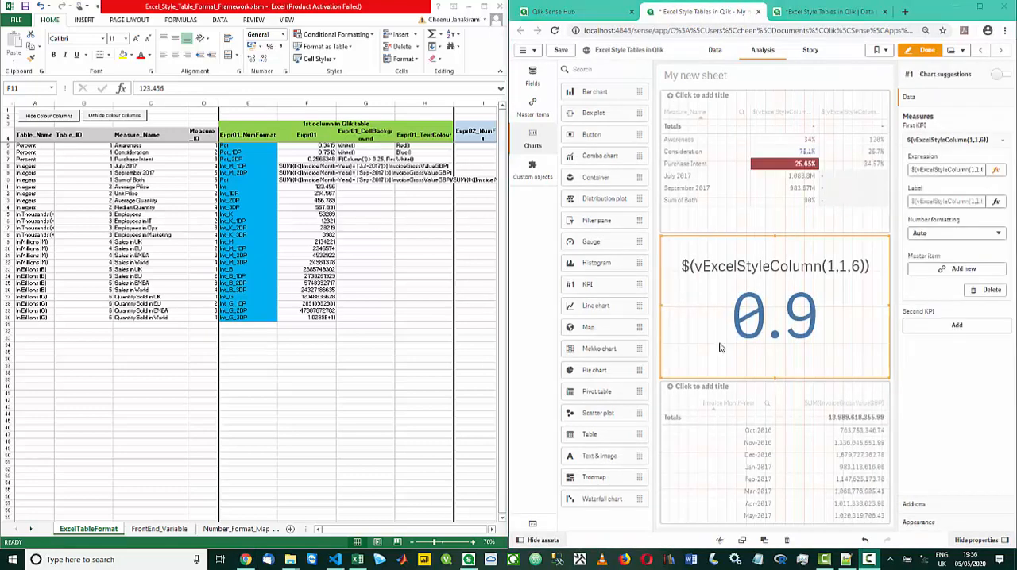
left_click(924, 239)
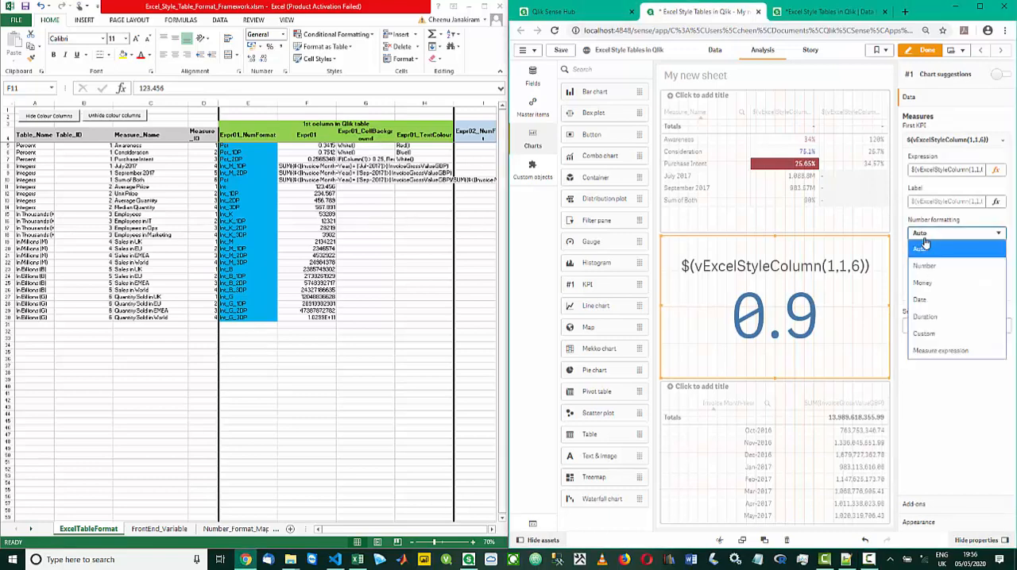
left_click(924, 354)
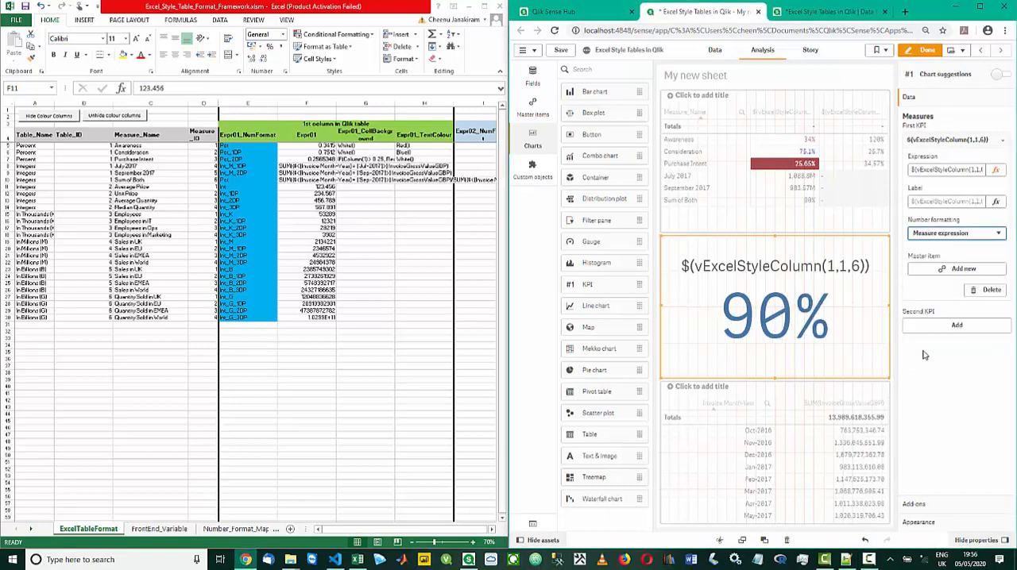